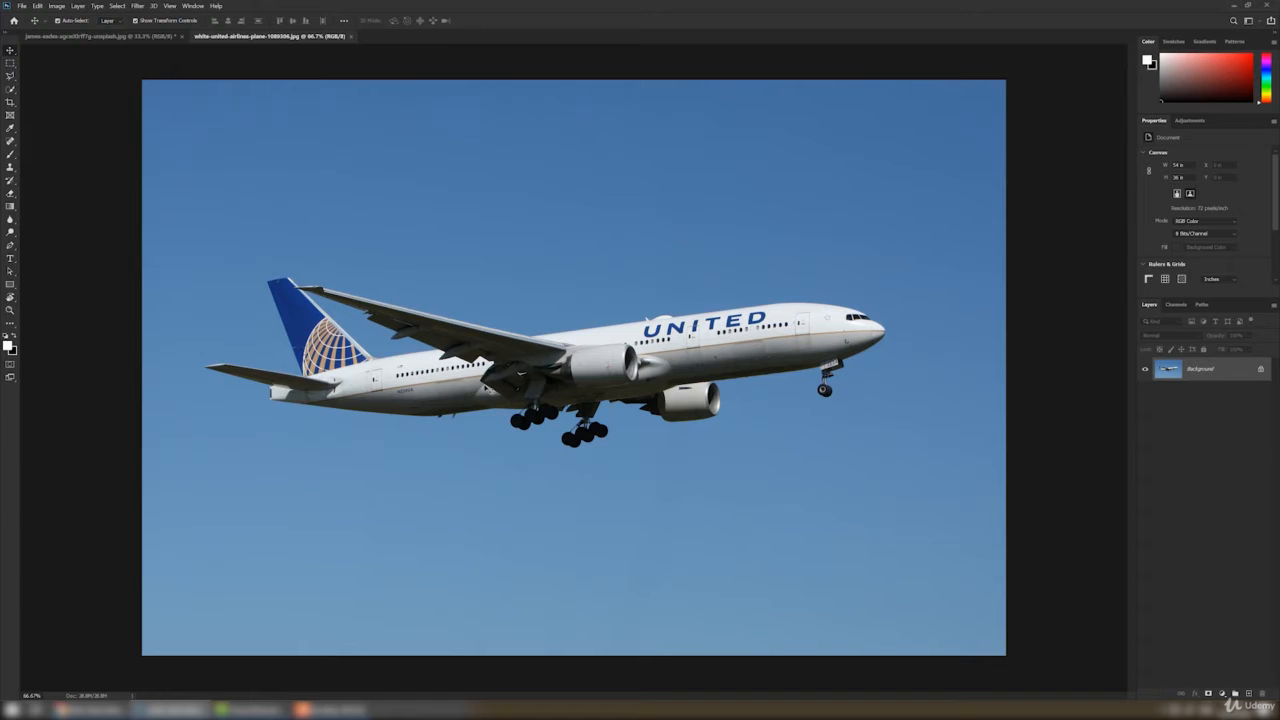
Bring the airplane photo into the elephant photo document as a new layer over the sky.
click(70, 36)
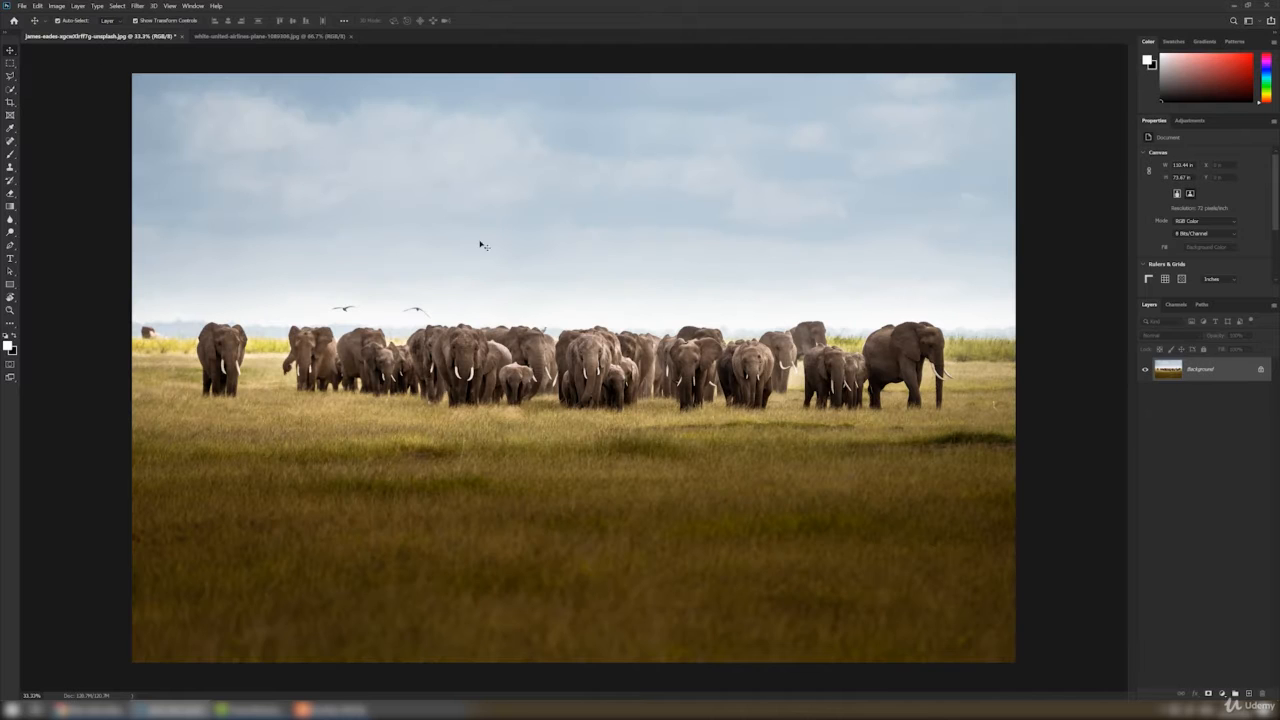
click(260, 36)
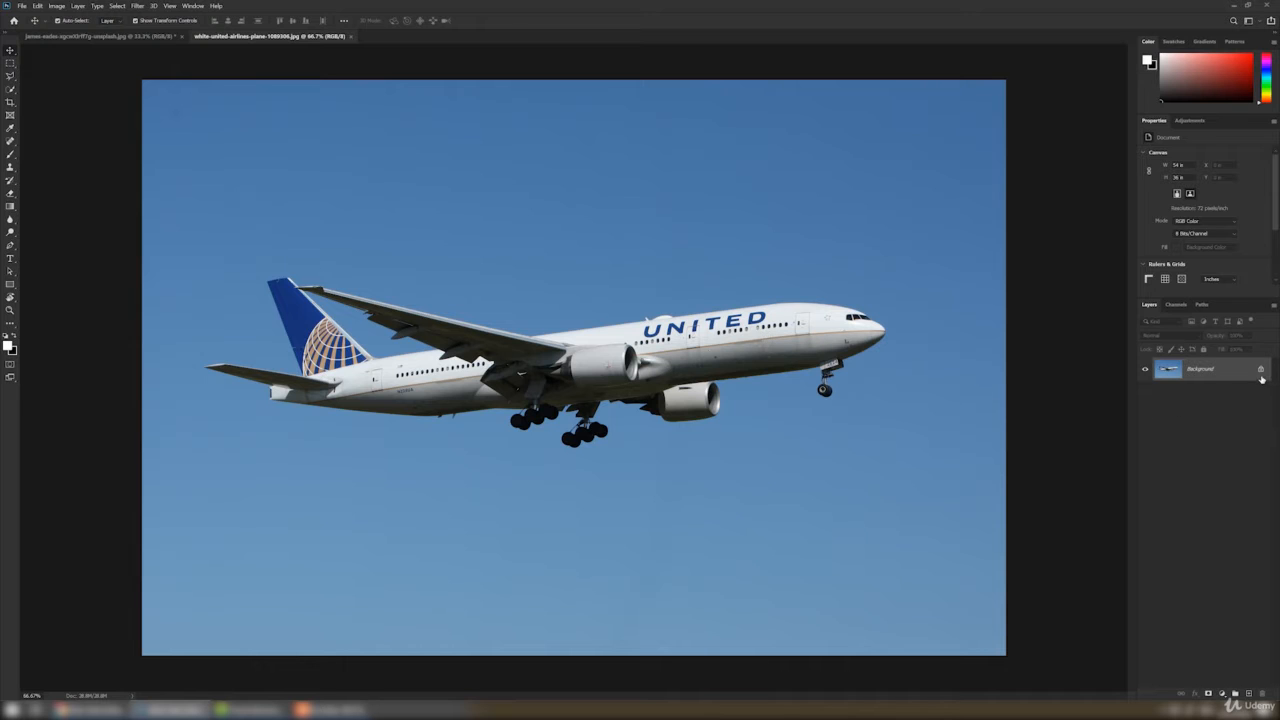
drag(700, 377, 138, 42)
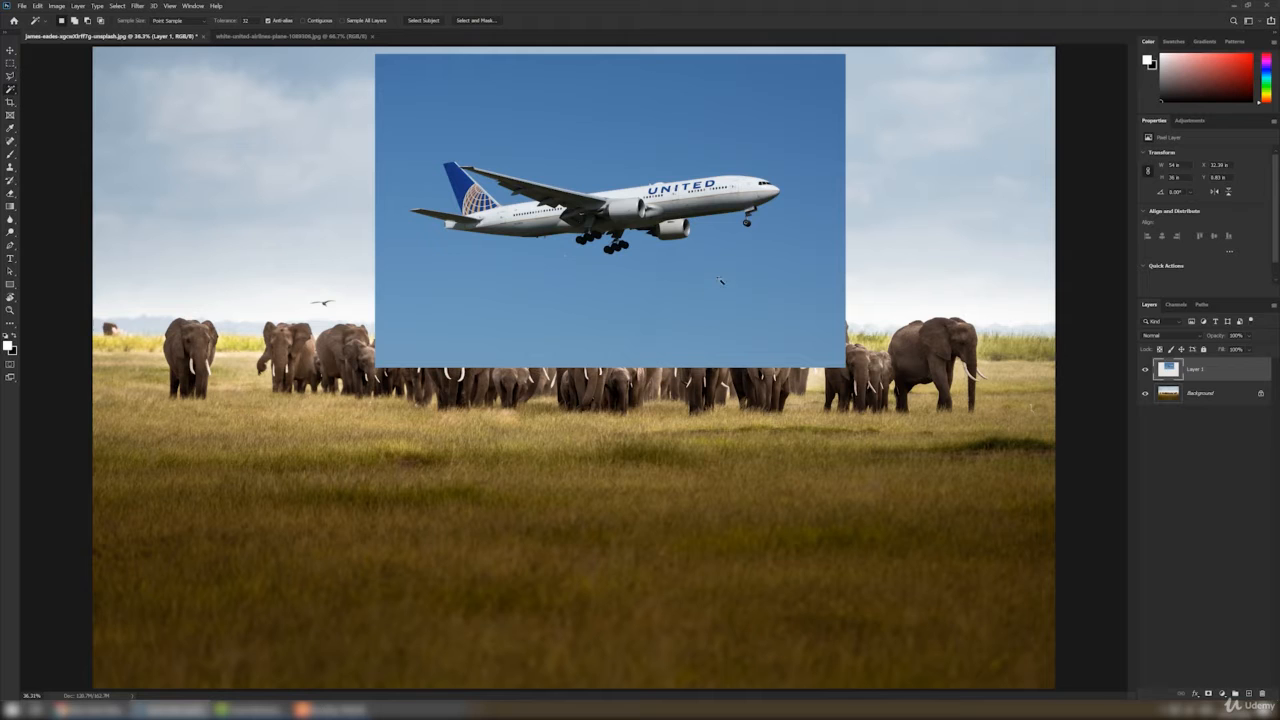
Select the whole airplane on Layer 1 with the Object Selection tool in Rectangle mode.
key(v)
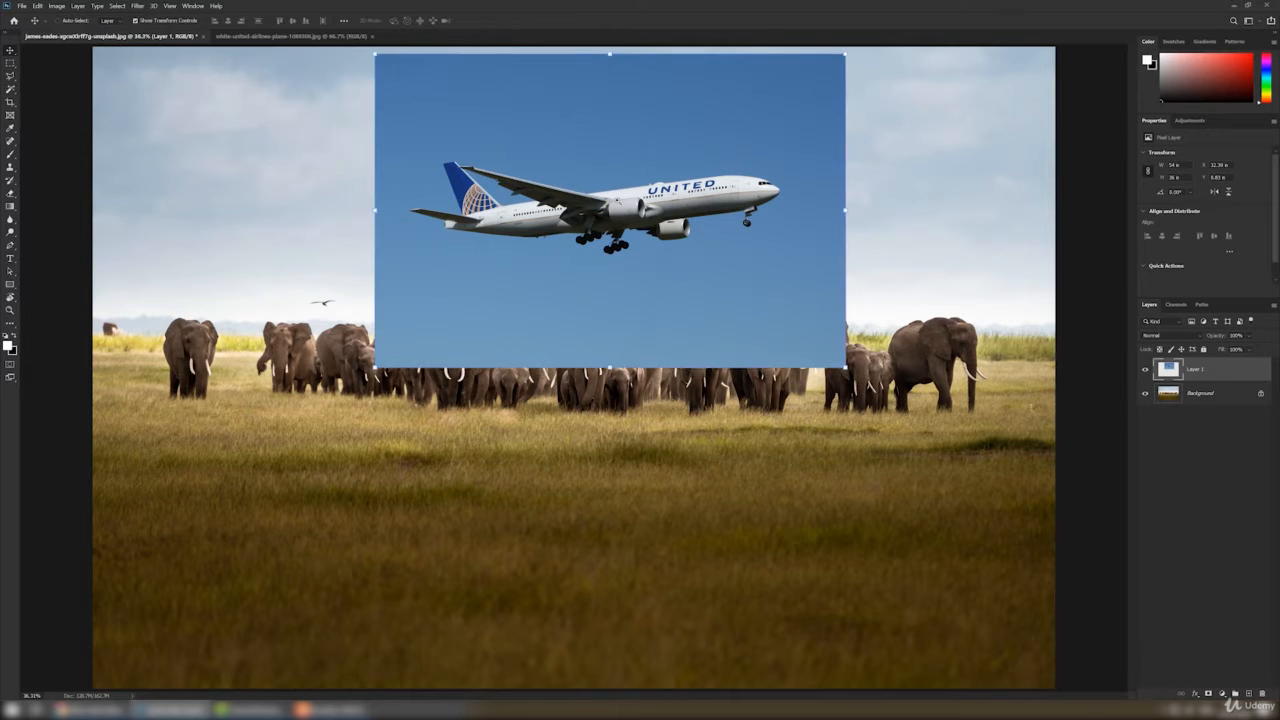
key(ctrl+plus)
drag(618, 155, 563, 318)
key(ctrl+plus)
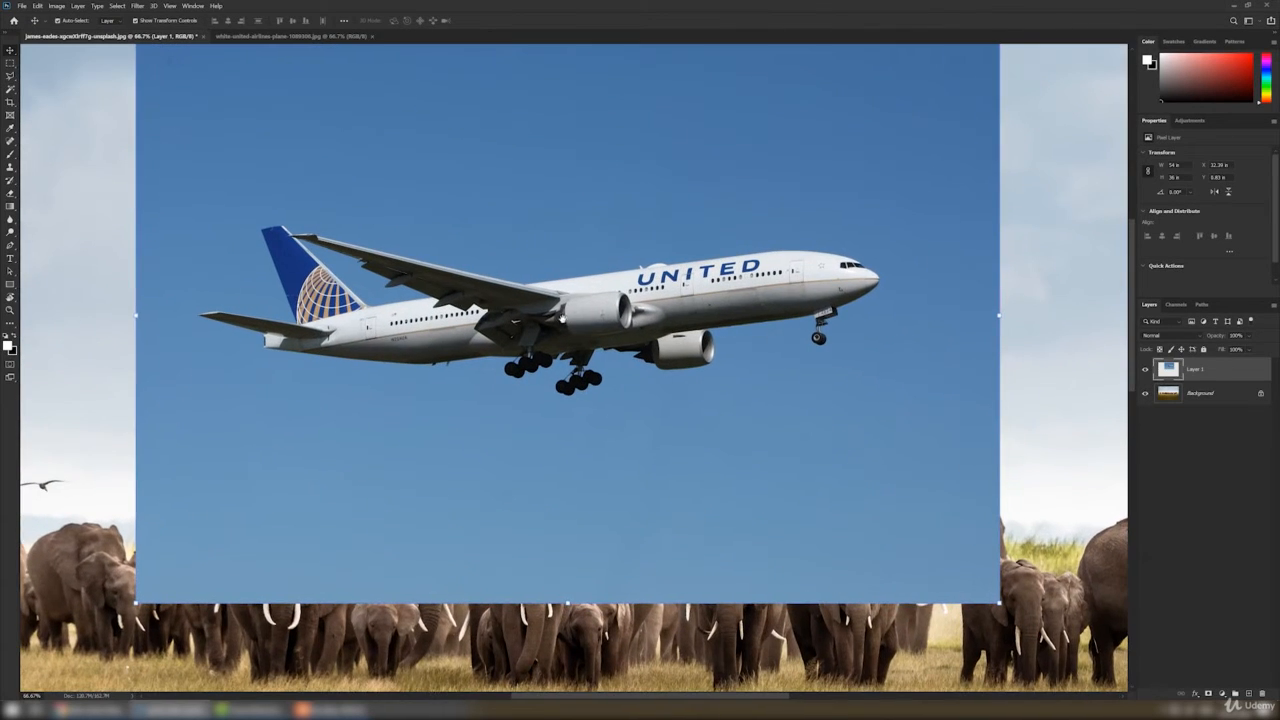
drag(397, 334, 421, 330)
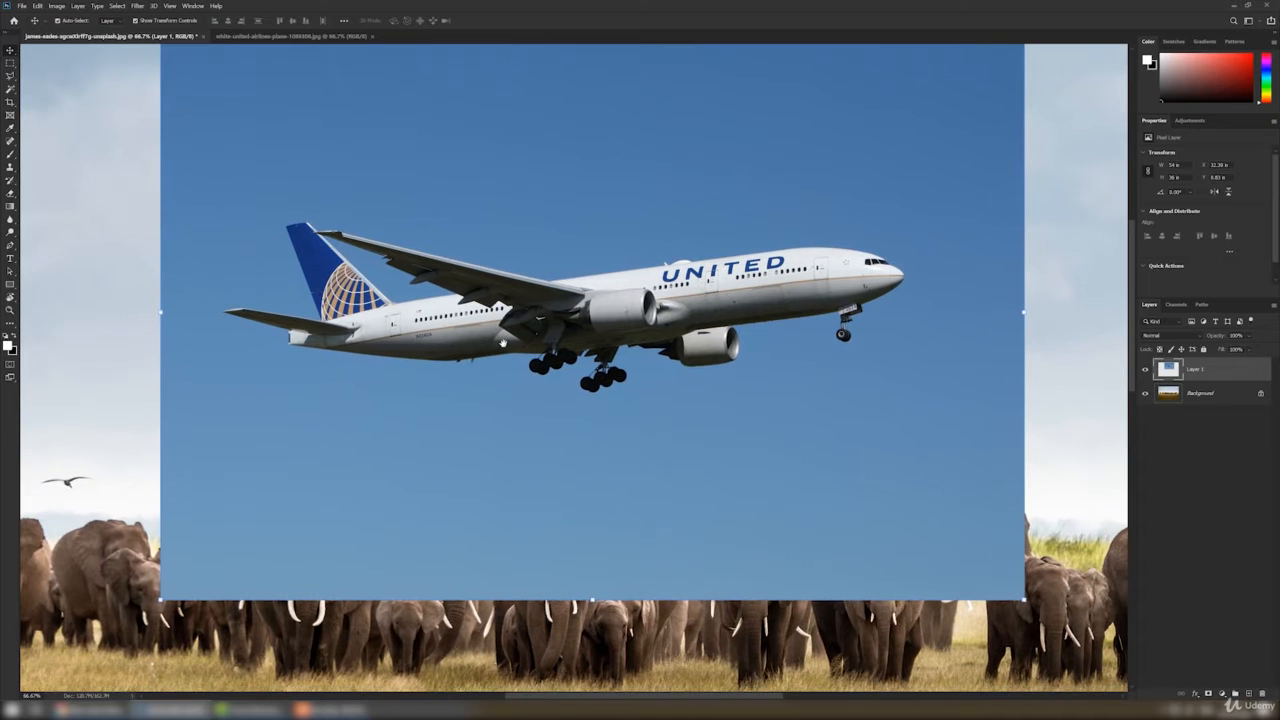
click(10, 89)
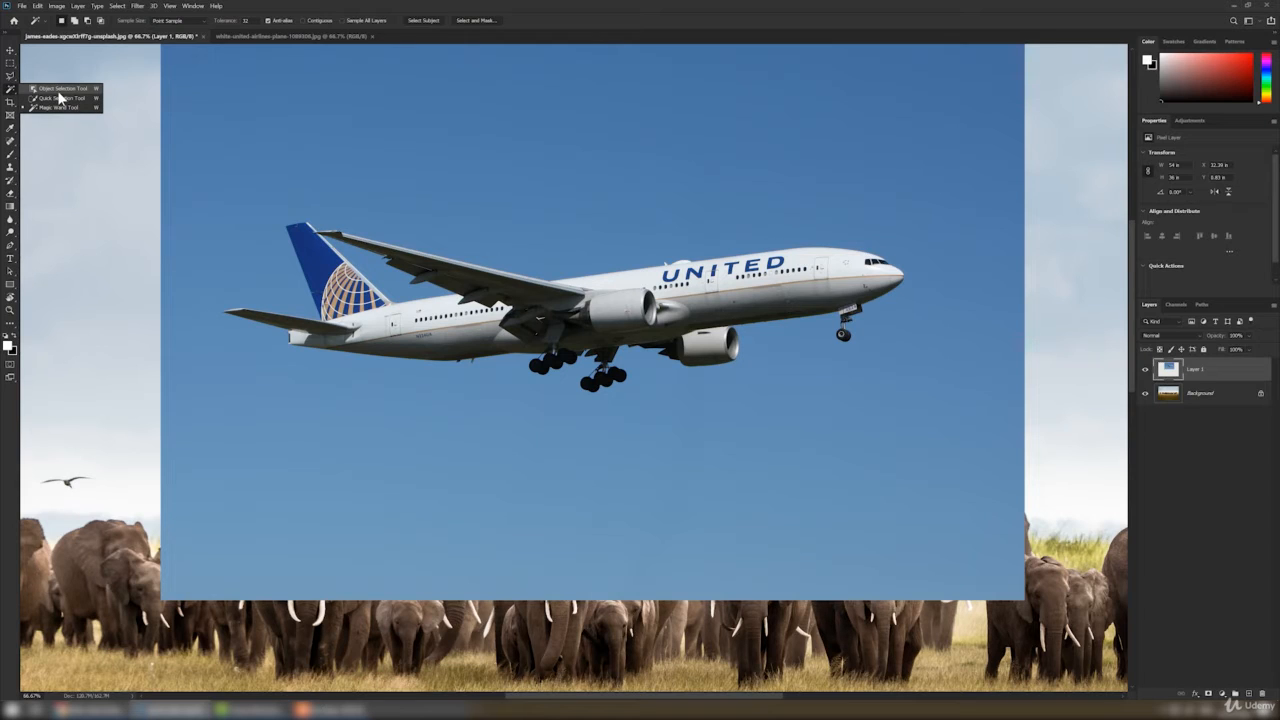
click(59, 90)
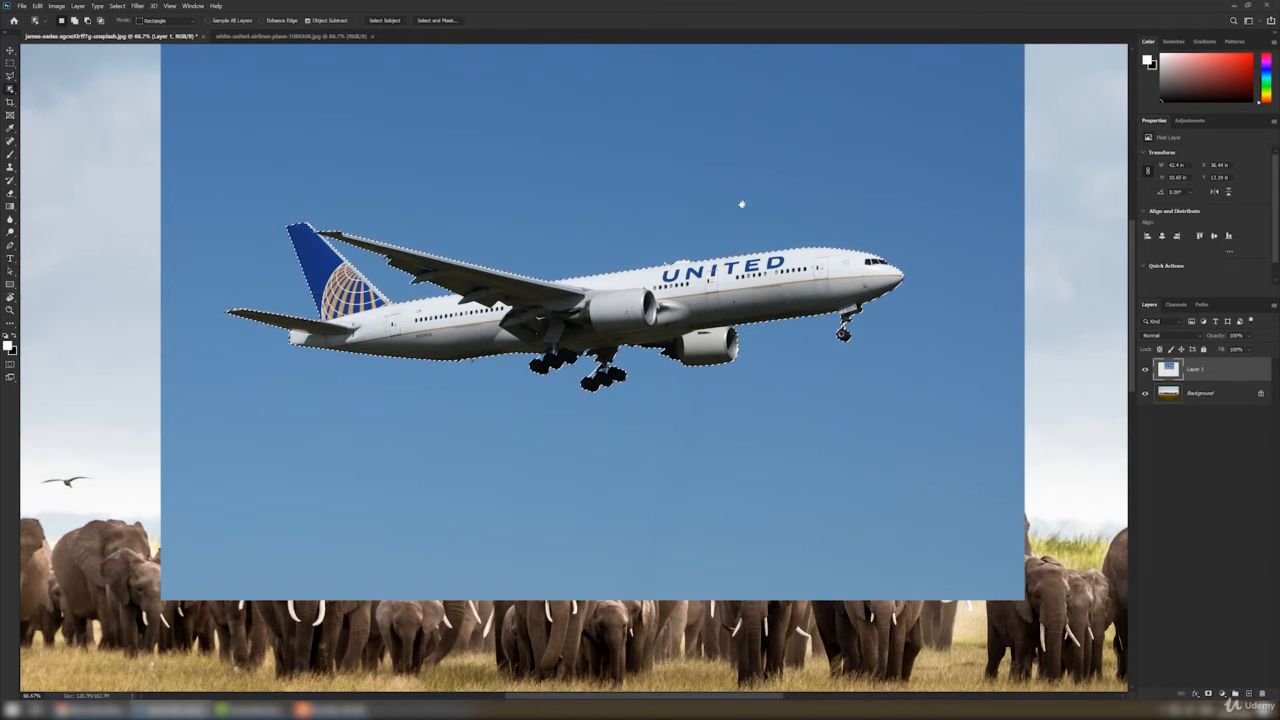
drag(738, 220, 734, 343)
drag(650, 371, 674, 297)
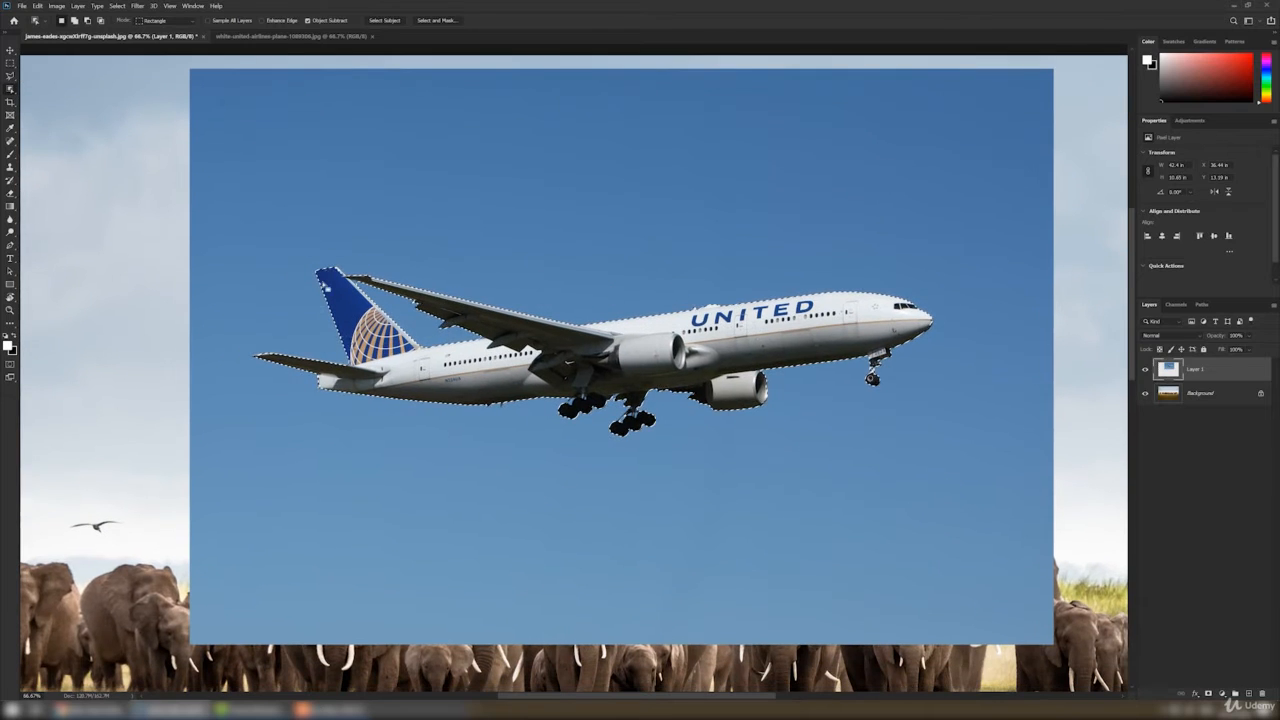
scroll(254, 364, up, 1)
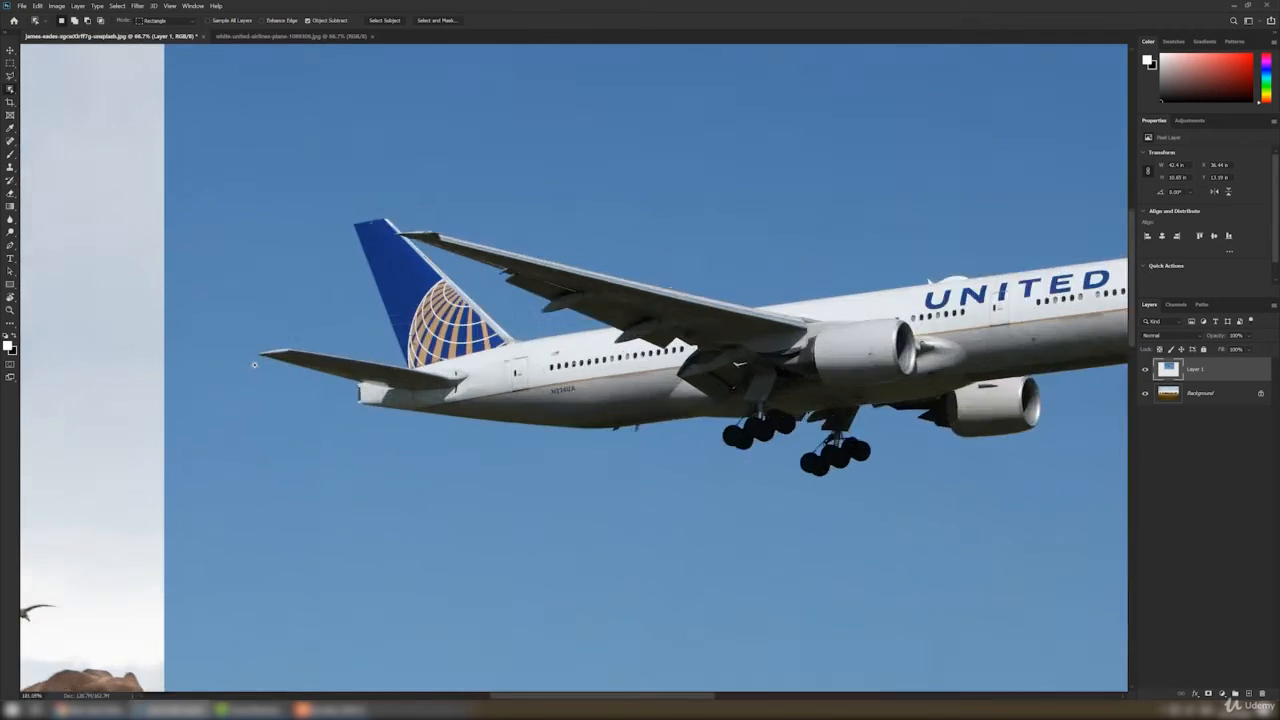
scroll(254, 364, up, 2)
scroll(280, 350, up, 2)
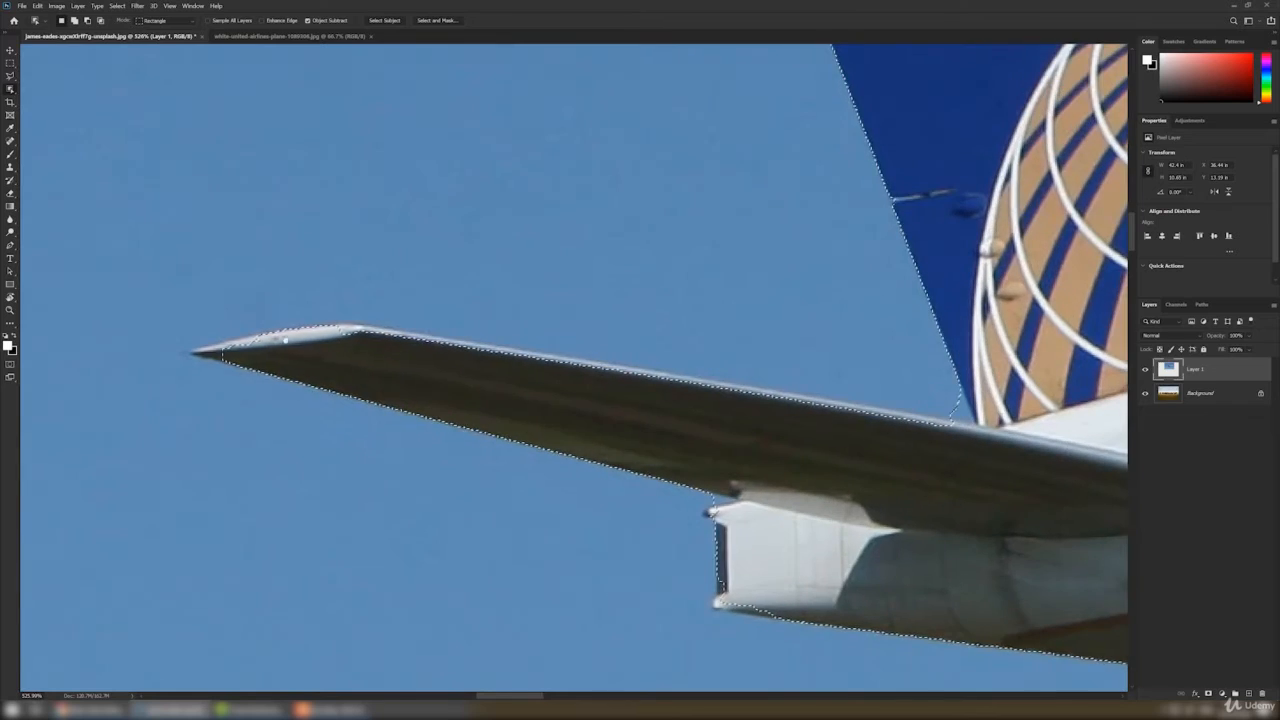
key(l)
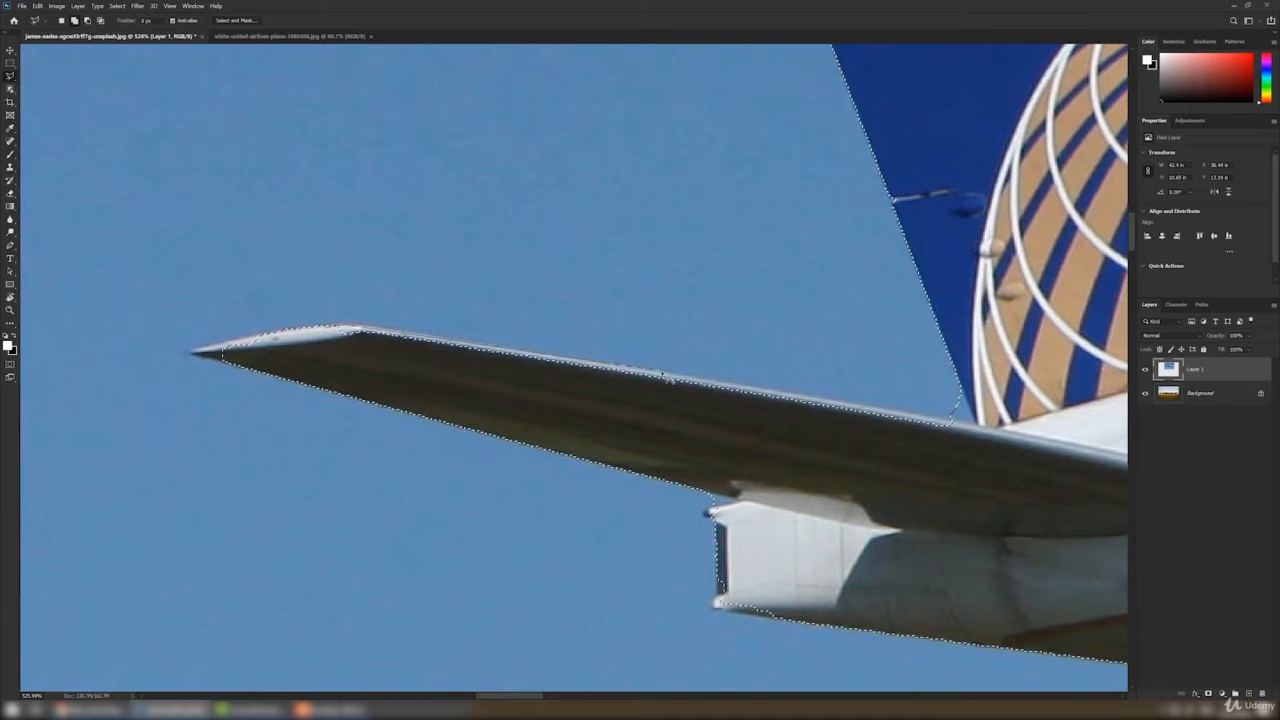
click(661, 376)
click(659, 398)
click(472, 386)
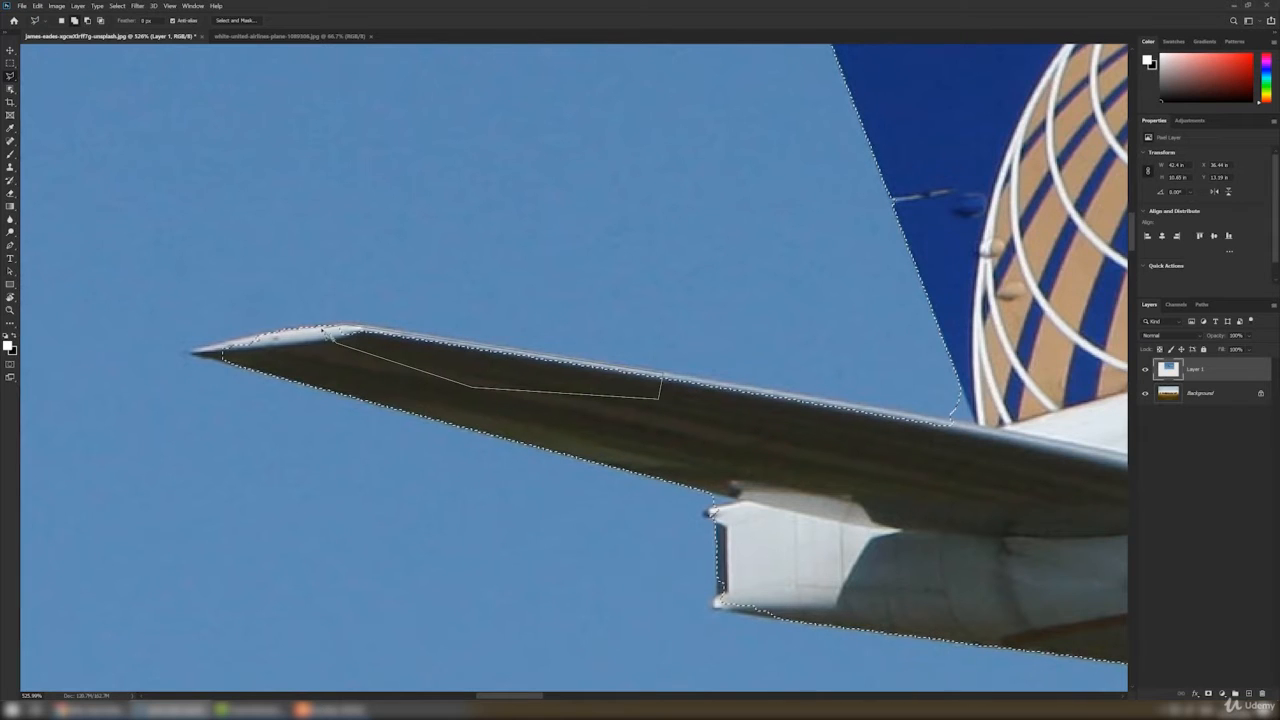
key(Escape)
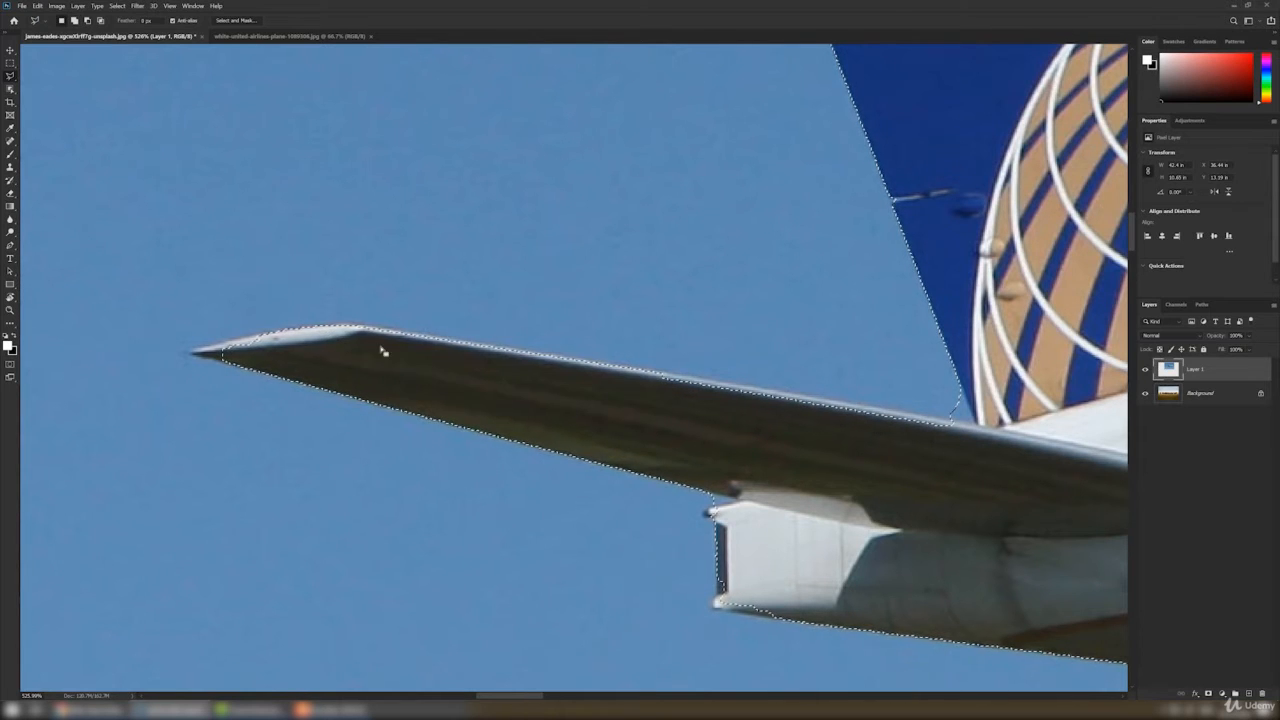
Refine the selection with the Quick Selection tool, adding the tailplane's tip and subtracting the sky between tail fin and tailplane.
click(9, 92)
right_click(9, 95)
click(40, 100)
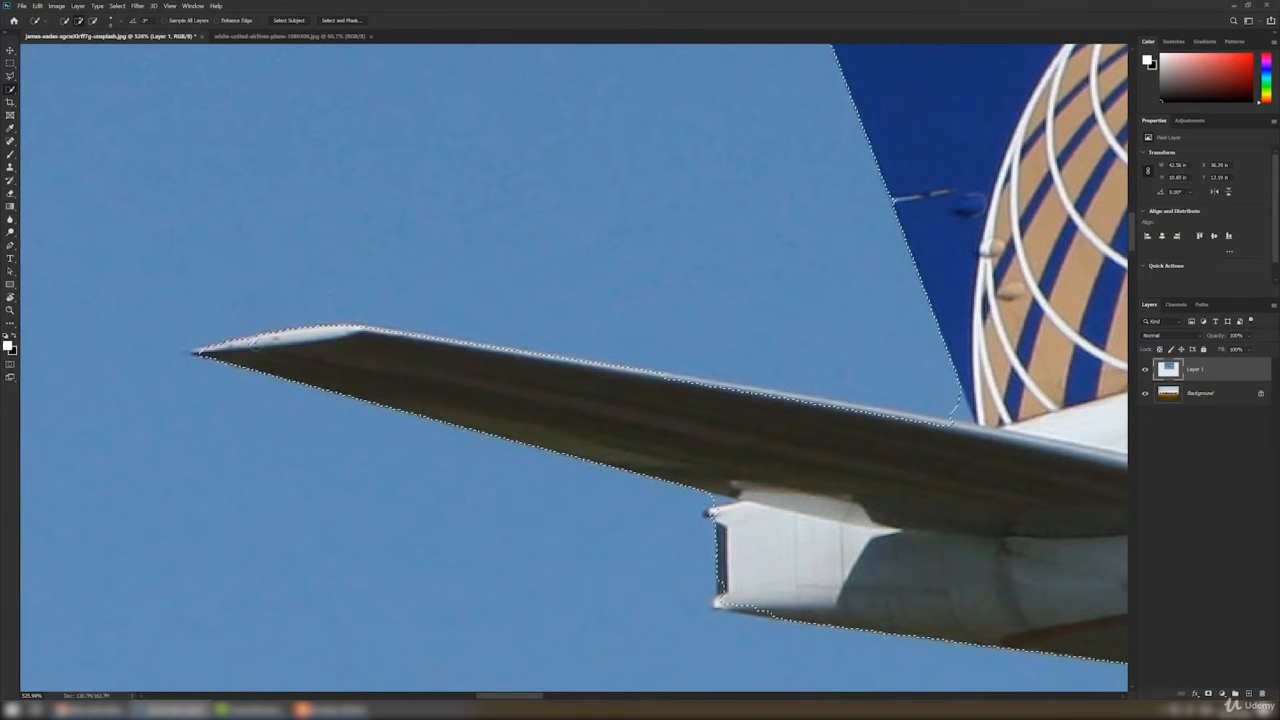
drag(964, 379, 622, 323)
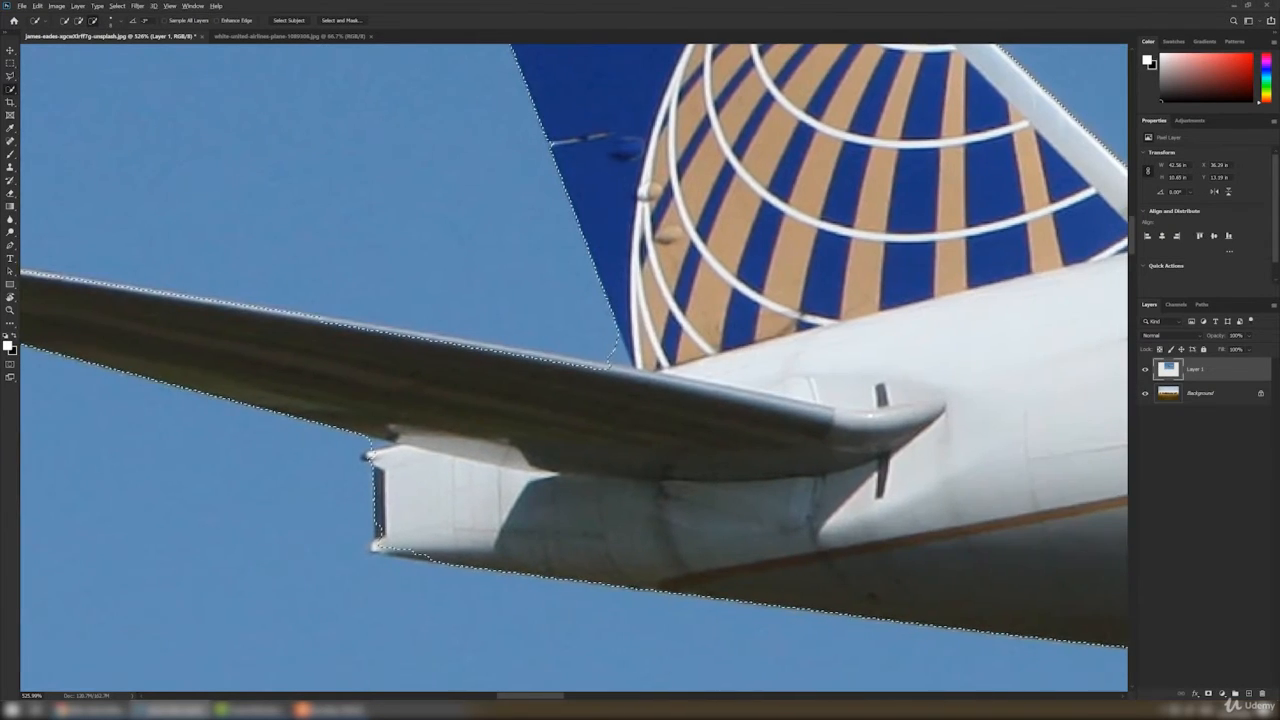
alt+click(616, 354)
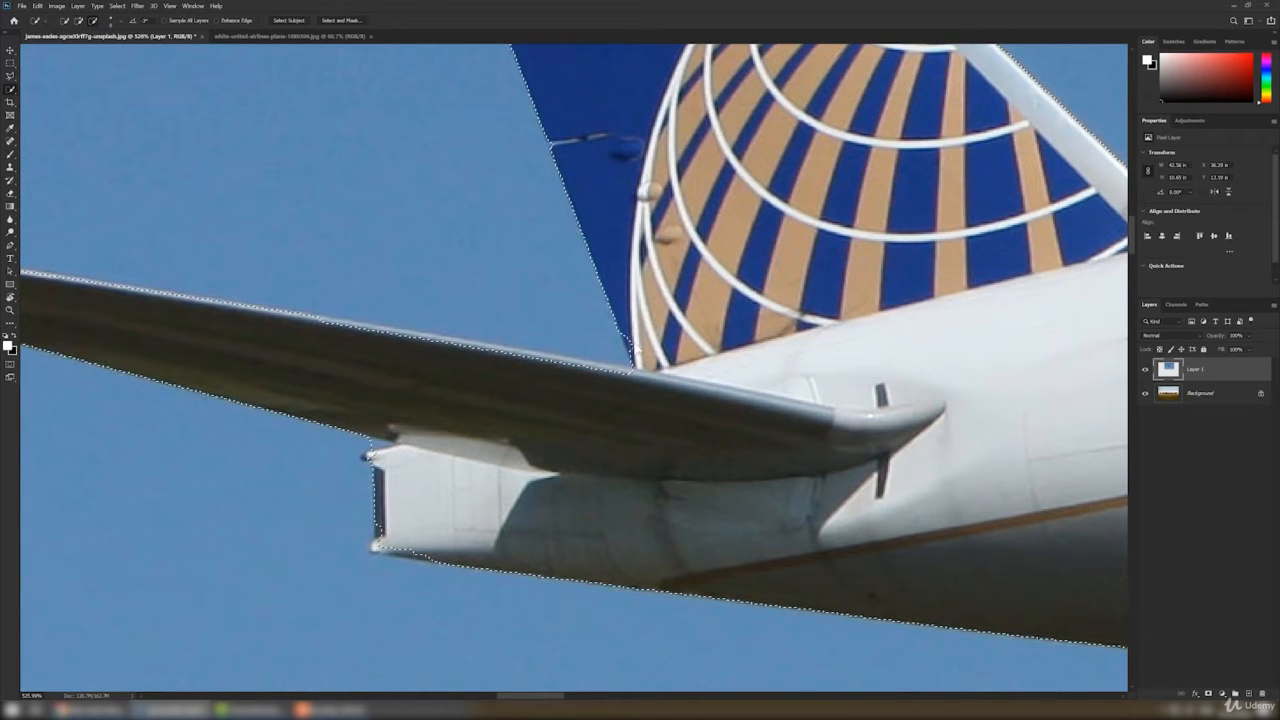
Try adding a layer mask to Layer 1 from the airplane selection, and undo it.
scroll(629, 339, down, 6)
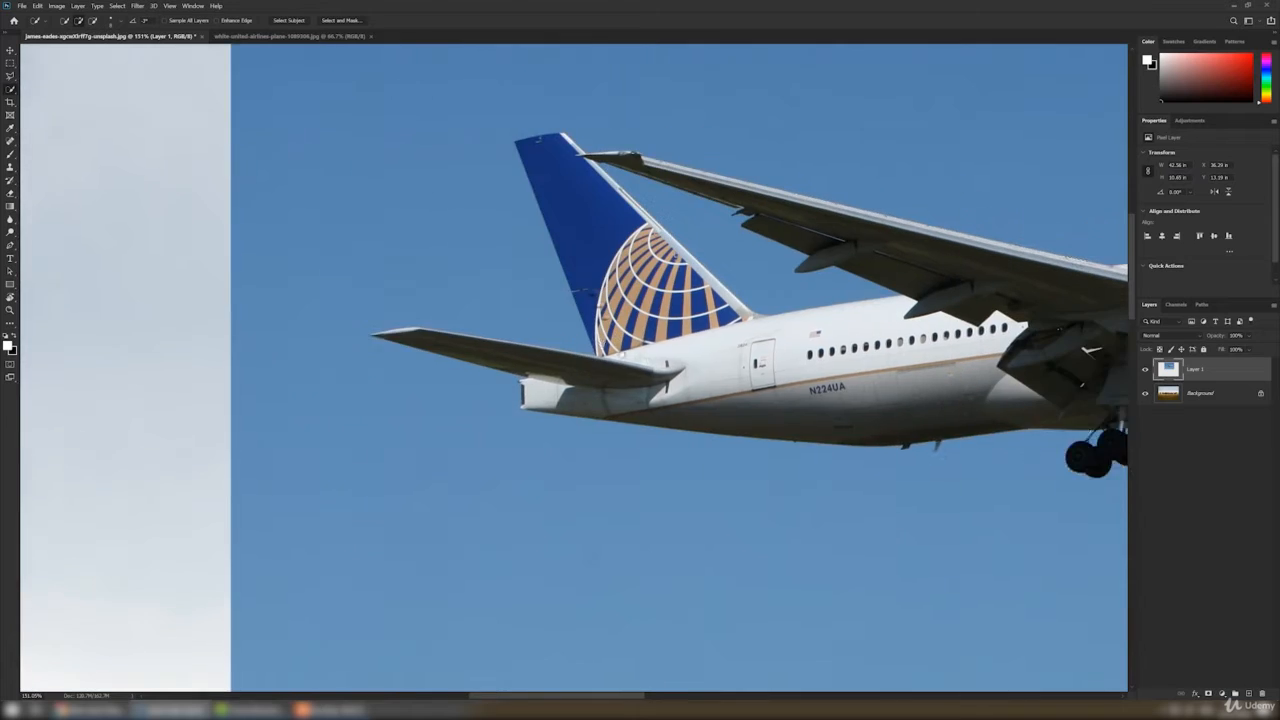
scroll(548, 238, down, 3)
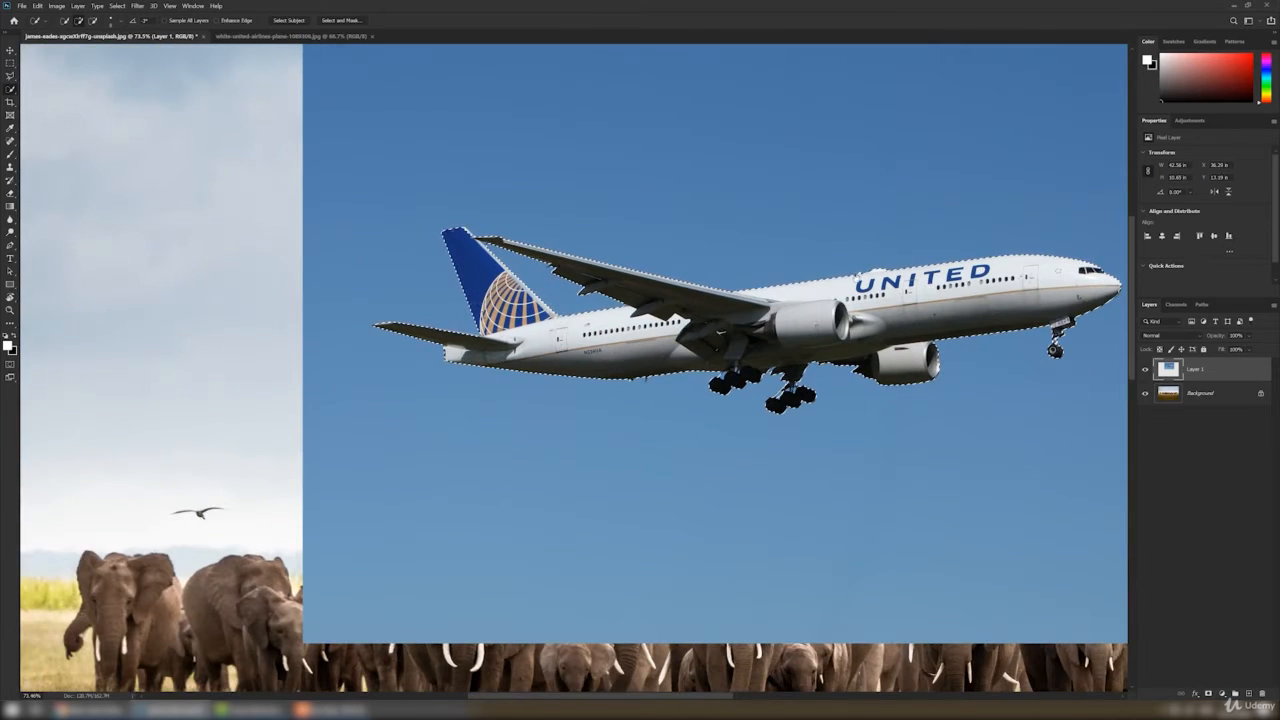
scroll(567, 252, down, 3)
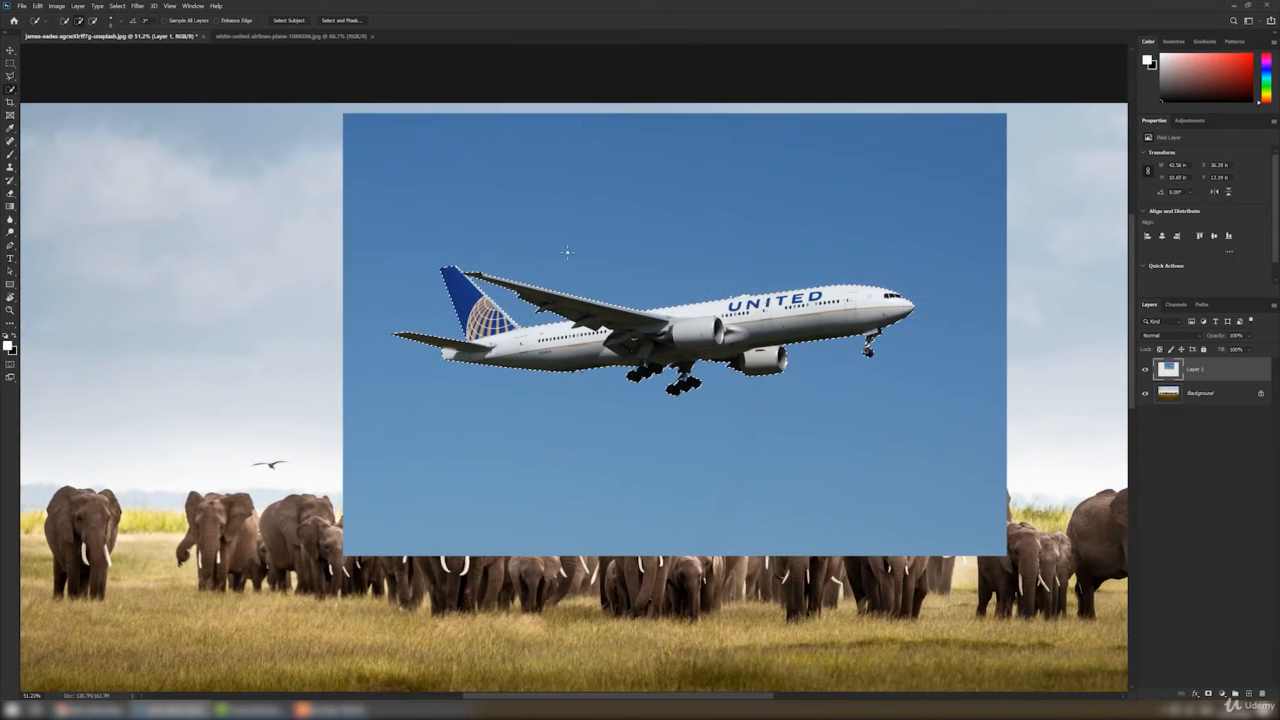
key(v)
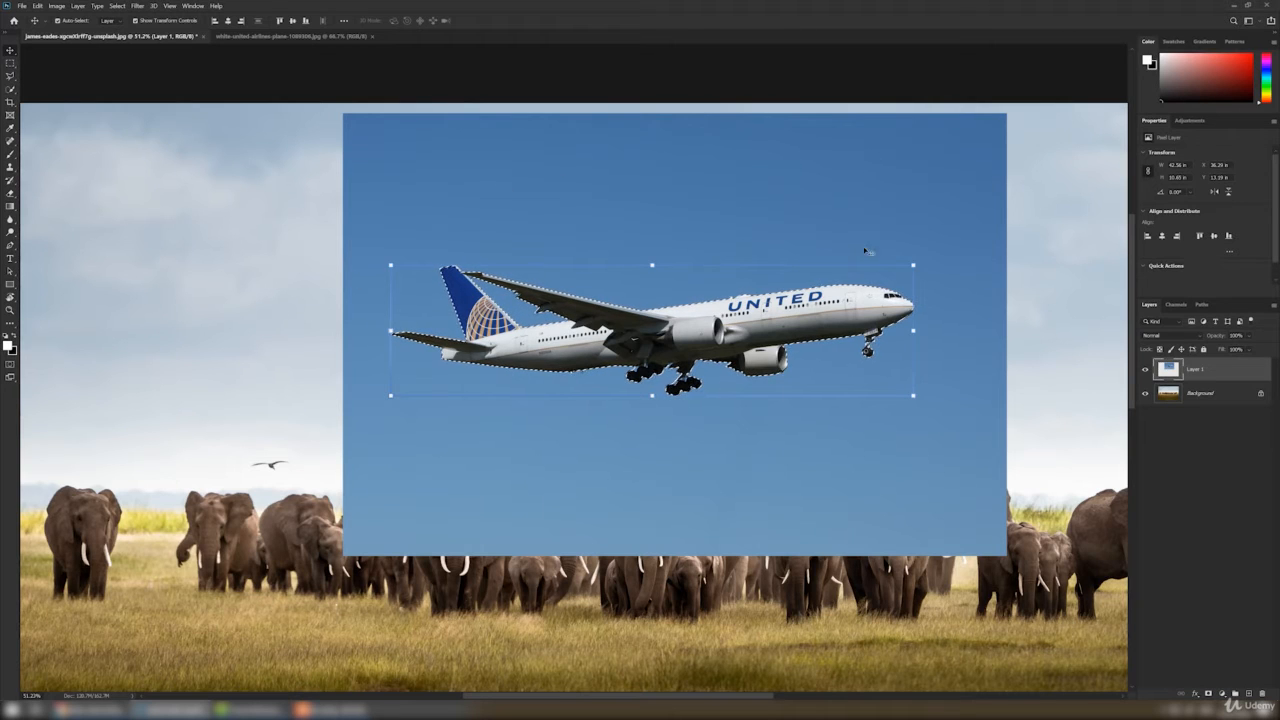
click(1208, 694)
key(ctrl+z)
Try a Hide Selection layer mask on Layer 1 with the airplane selected, and undo it.
click(78, 6)
mouse_move(148, 153)
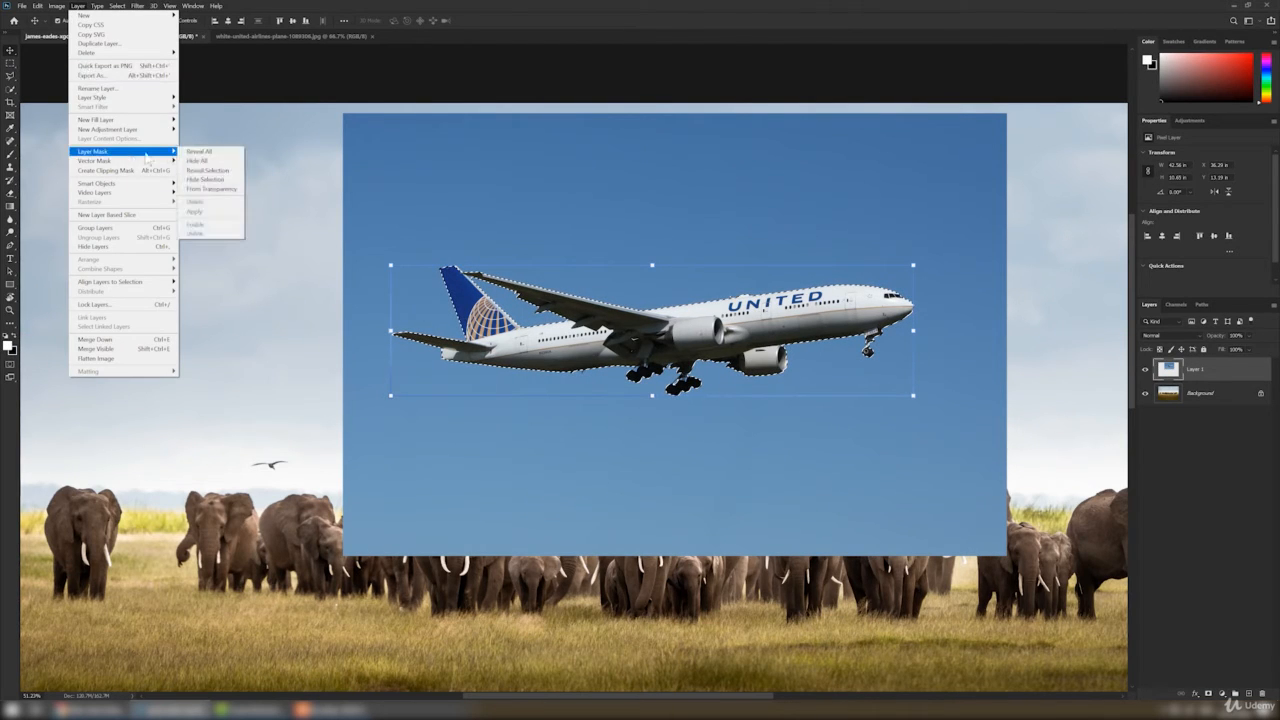
click(220, 180)
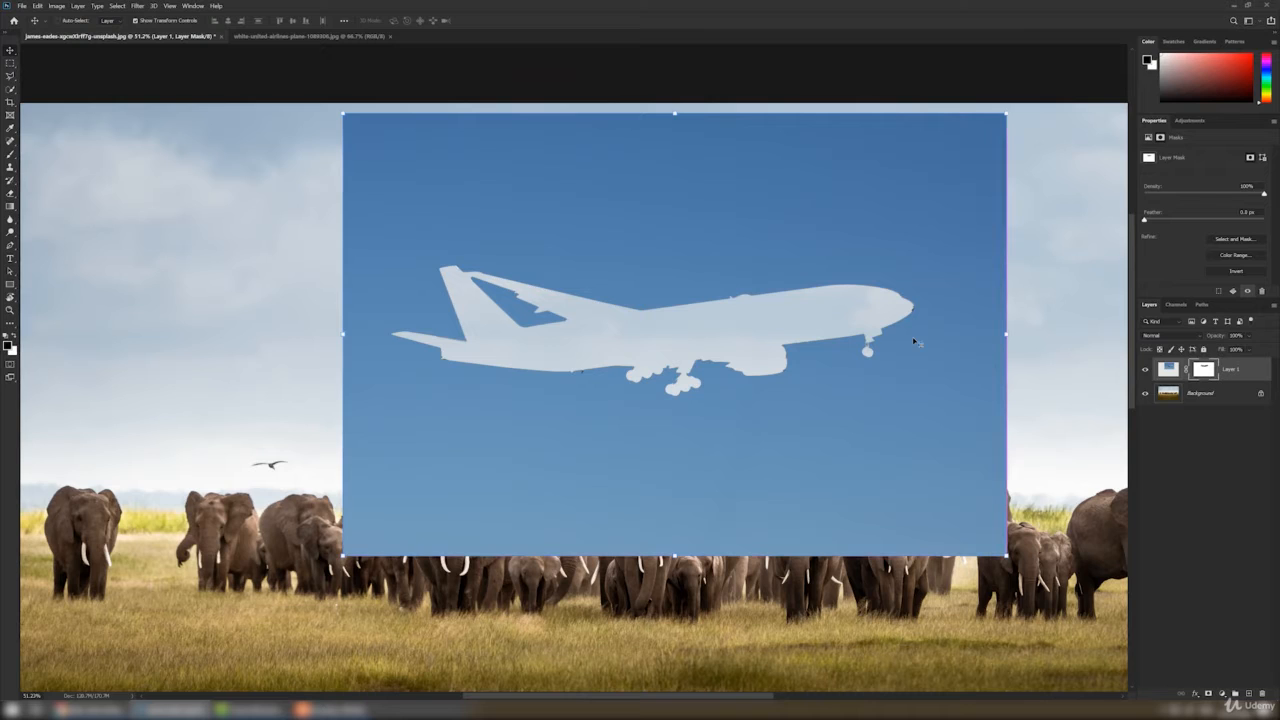
key(ctrl+z)
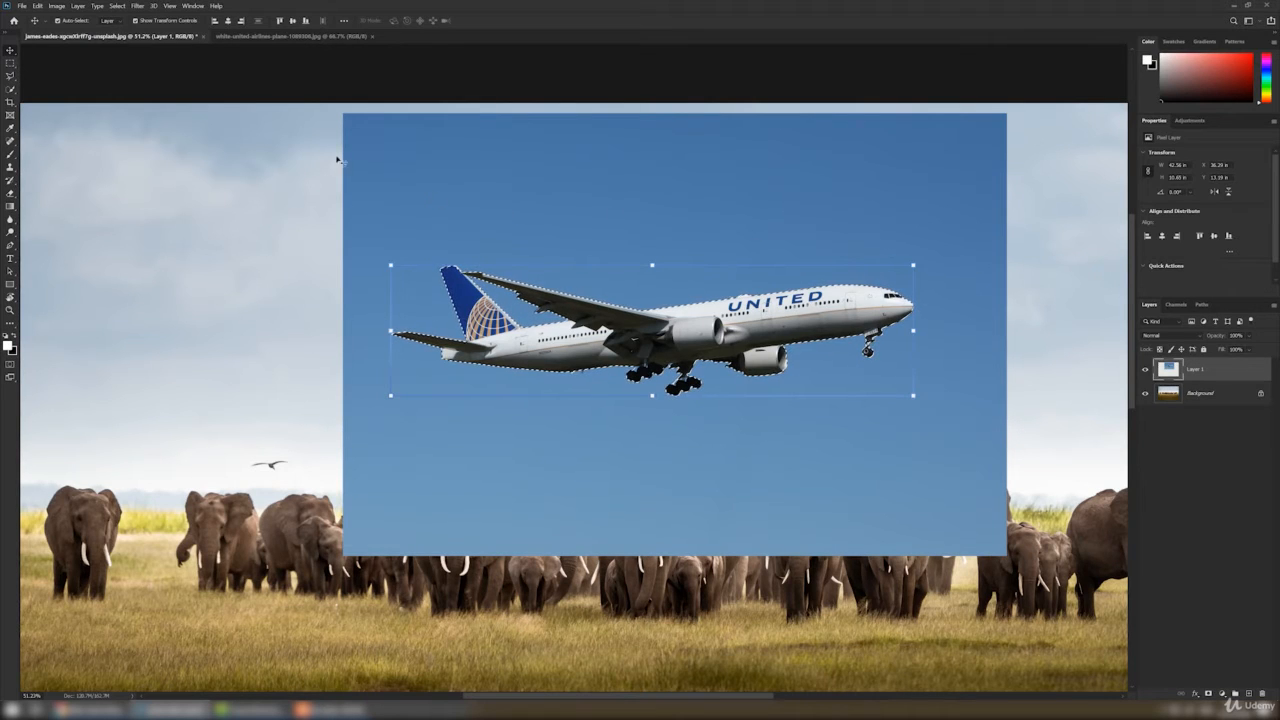
Invert the airplane selection and apply a Hide Selection layer mask to Layer 1 to remove the blue sky.
click(117, 6)
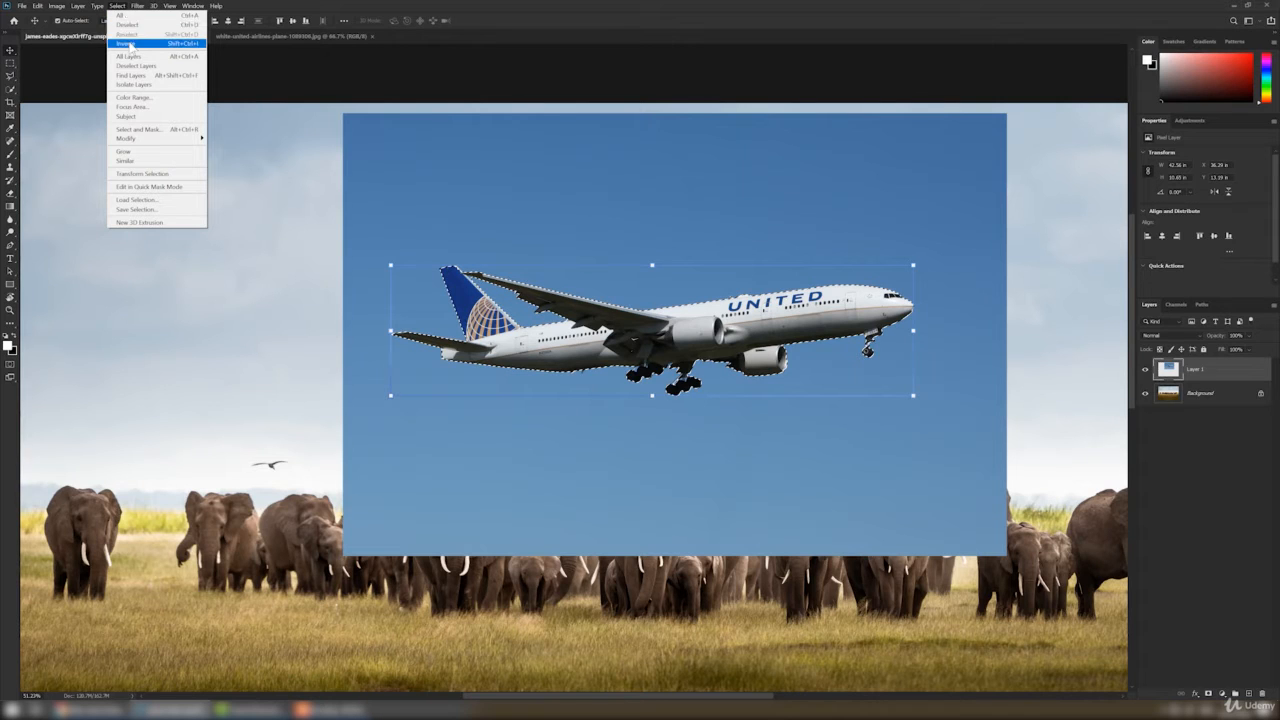
click(129, 44)
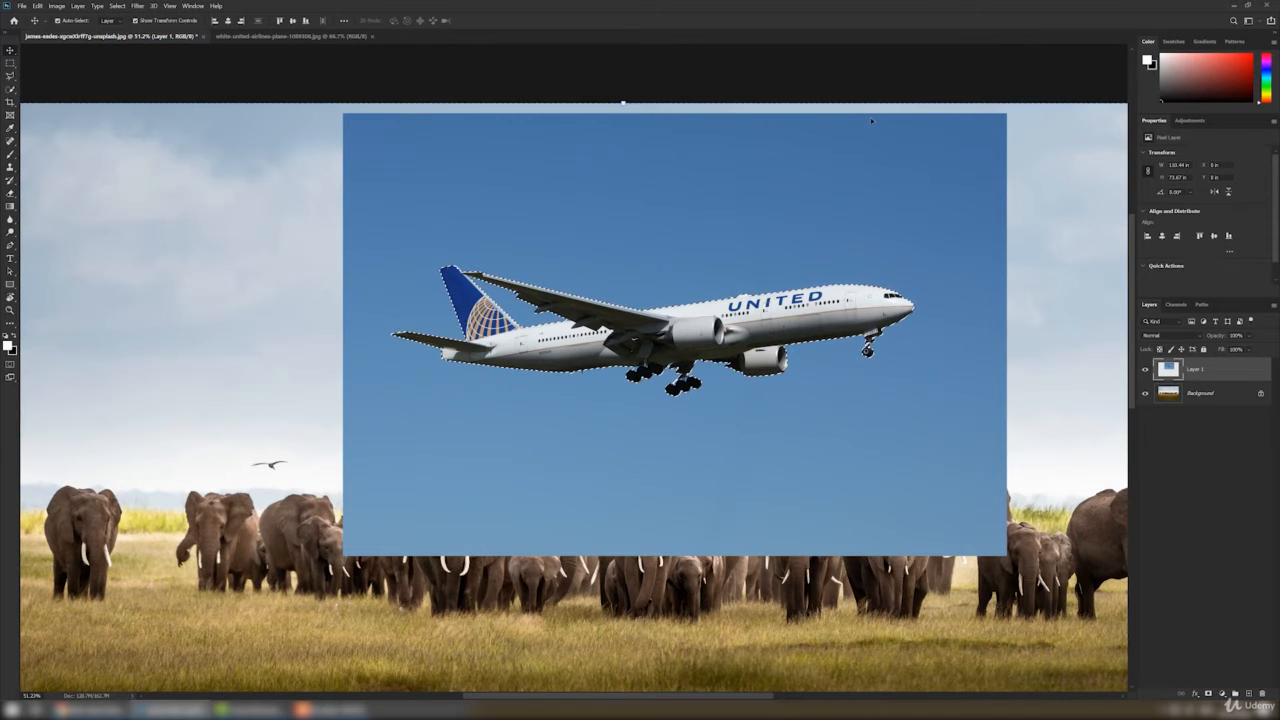
click(77, 6)
mouse_move(115, 152)
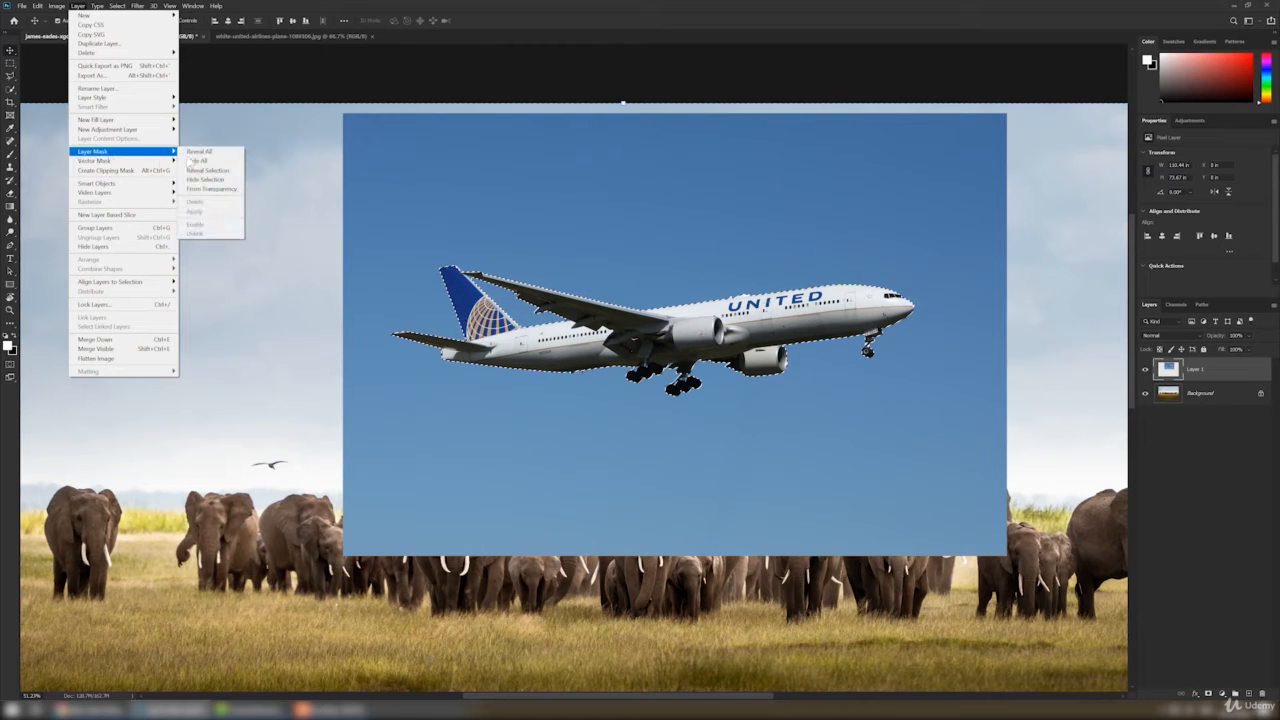
click(205, 179)
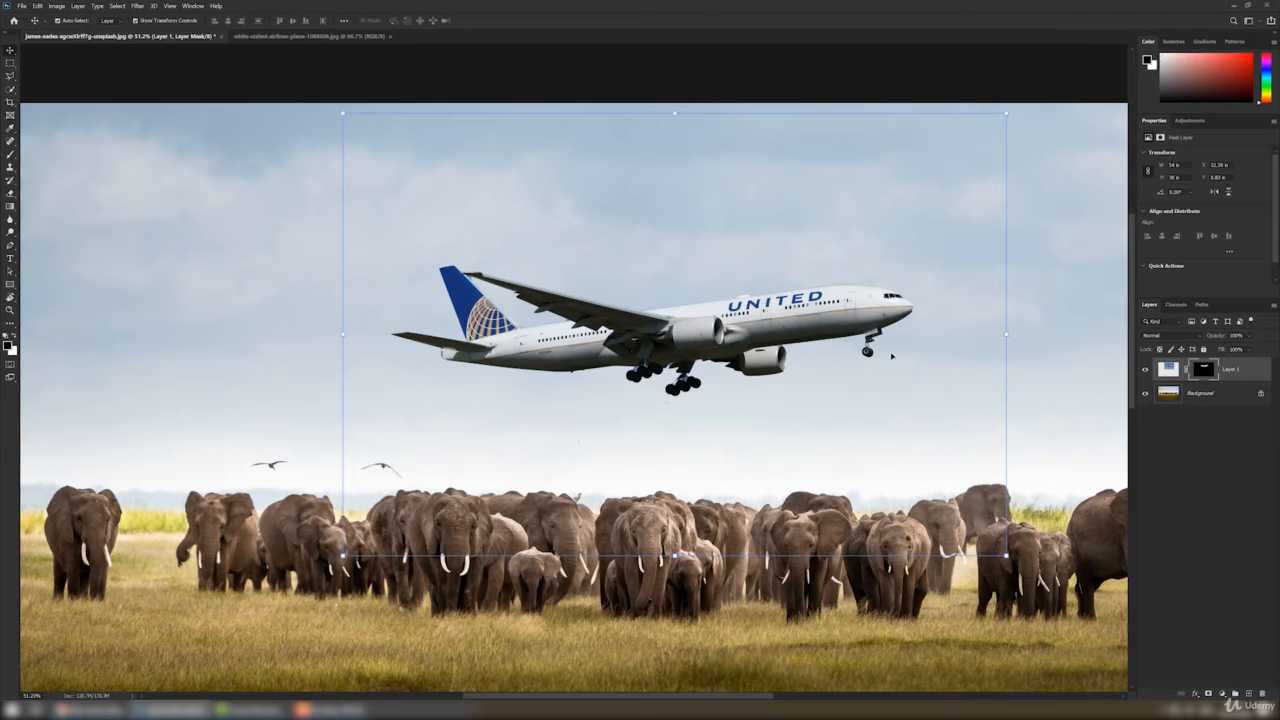
Move the masked airplane to the upper-left part of the sky above the elephants.
drag(820, 315, 556, 286)
scroll(505, 385, down, 3)
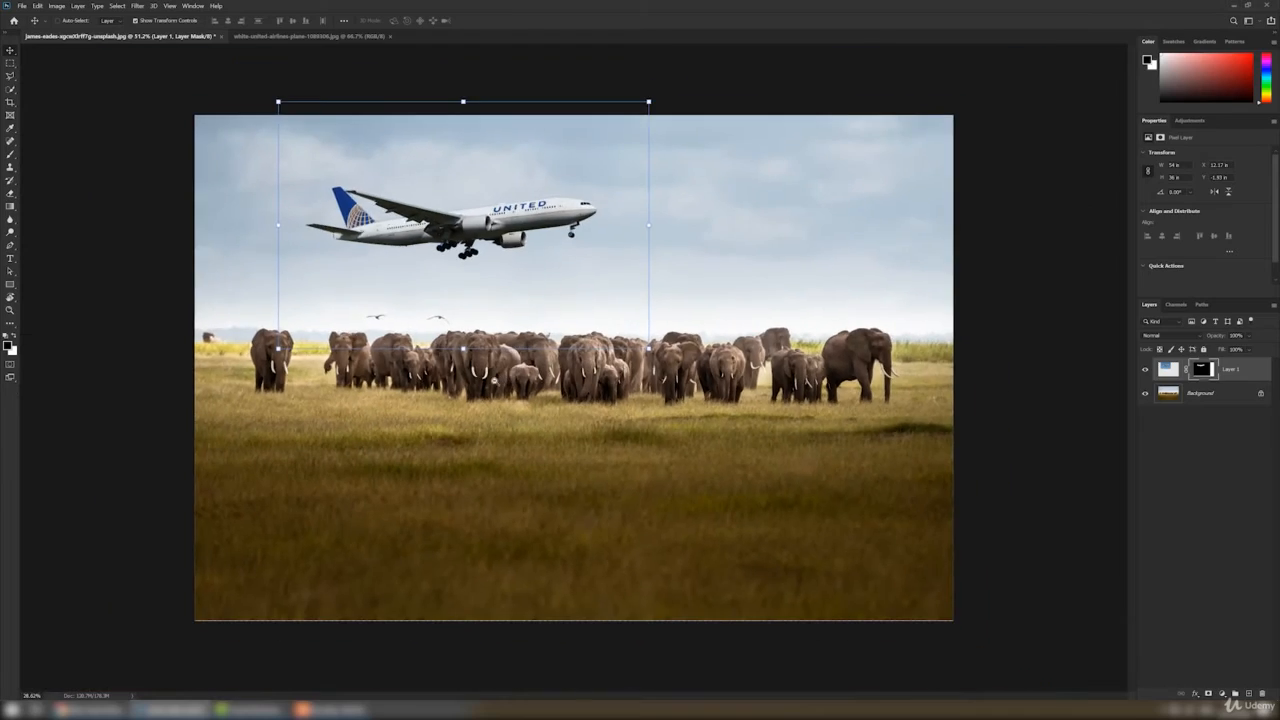
key(ctrl+plus)
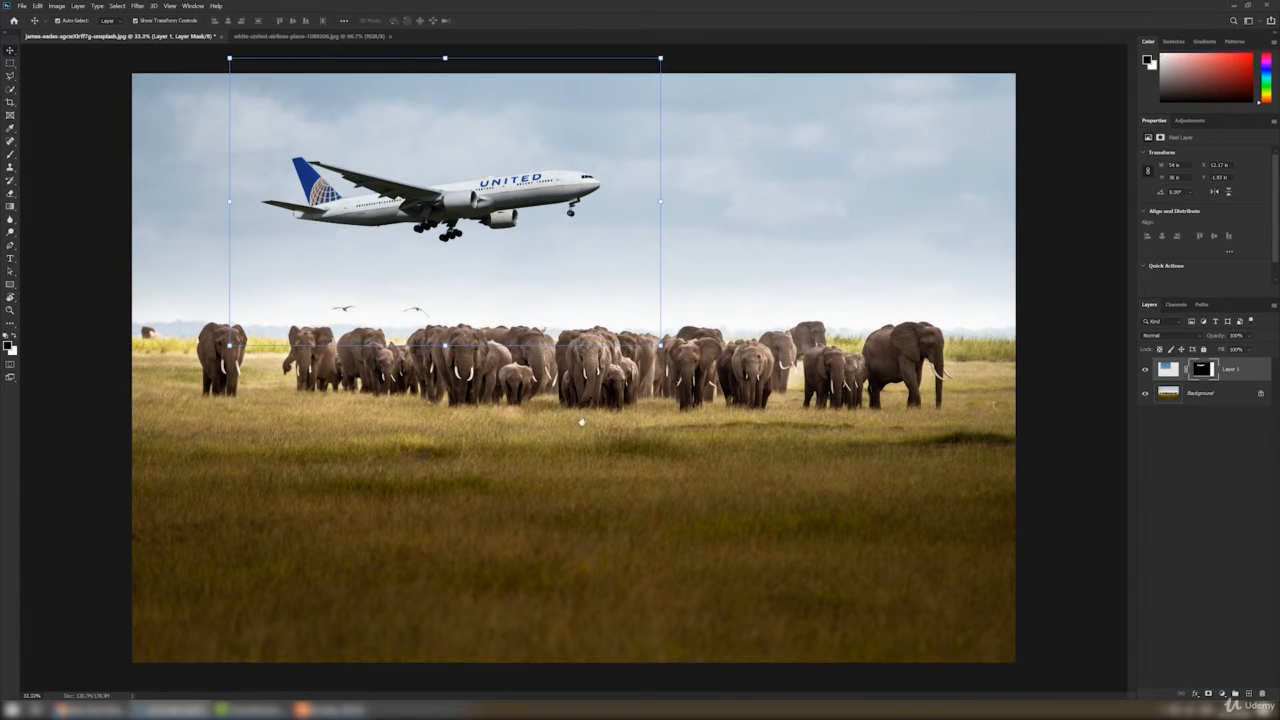
key(ctrl)
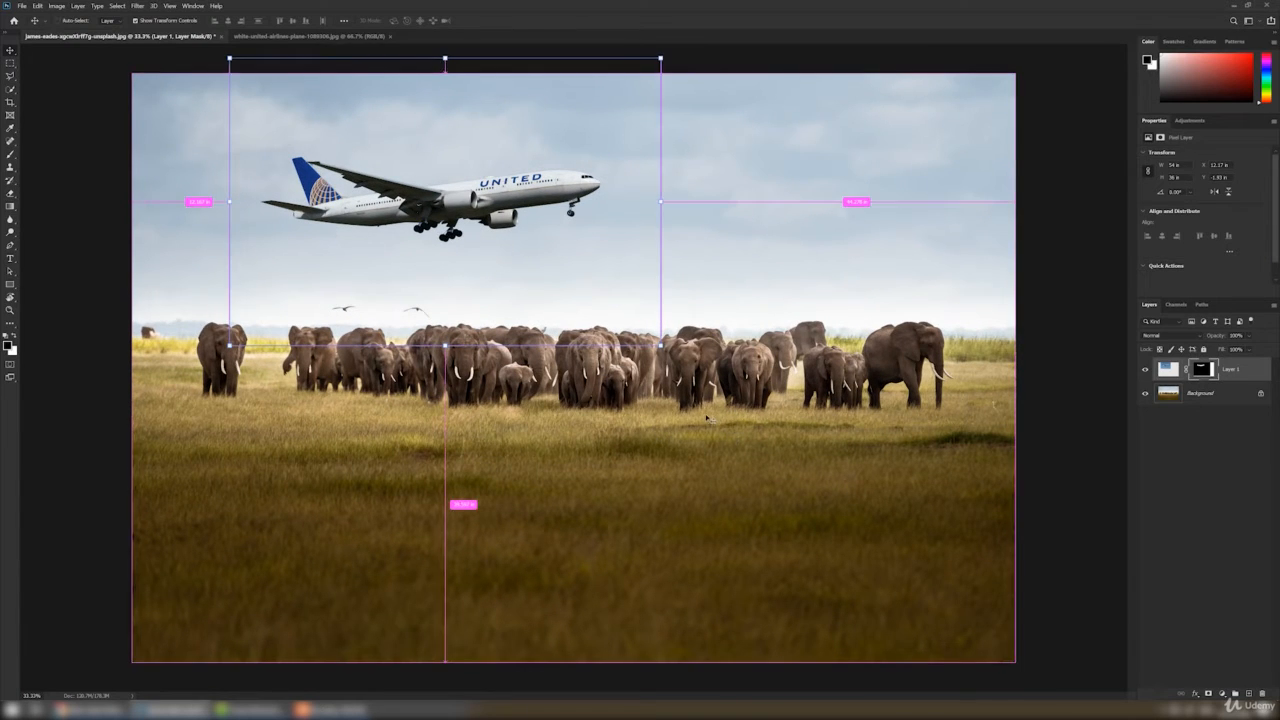
Scale the airplane layer down proportionally to about 59% and place it in the sky left of centre.
key(ctrl+t)
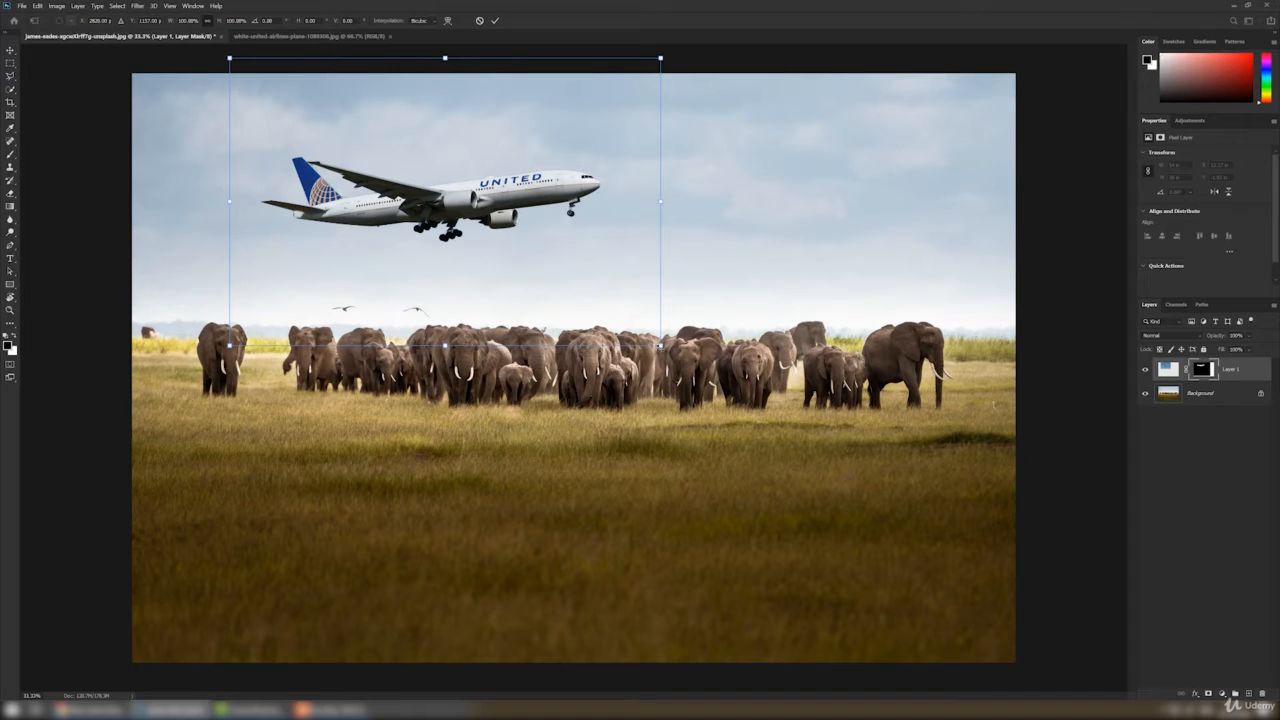
drag(656, 340, 488, 228)
drag(380, 136, 352, 203)
scroll(388, 218, up, 1)
drag(388, 243, 570, 370)
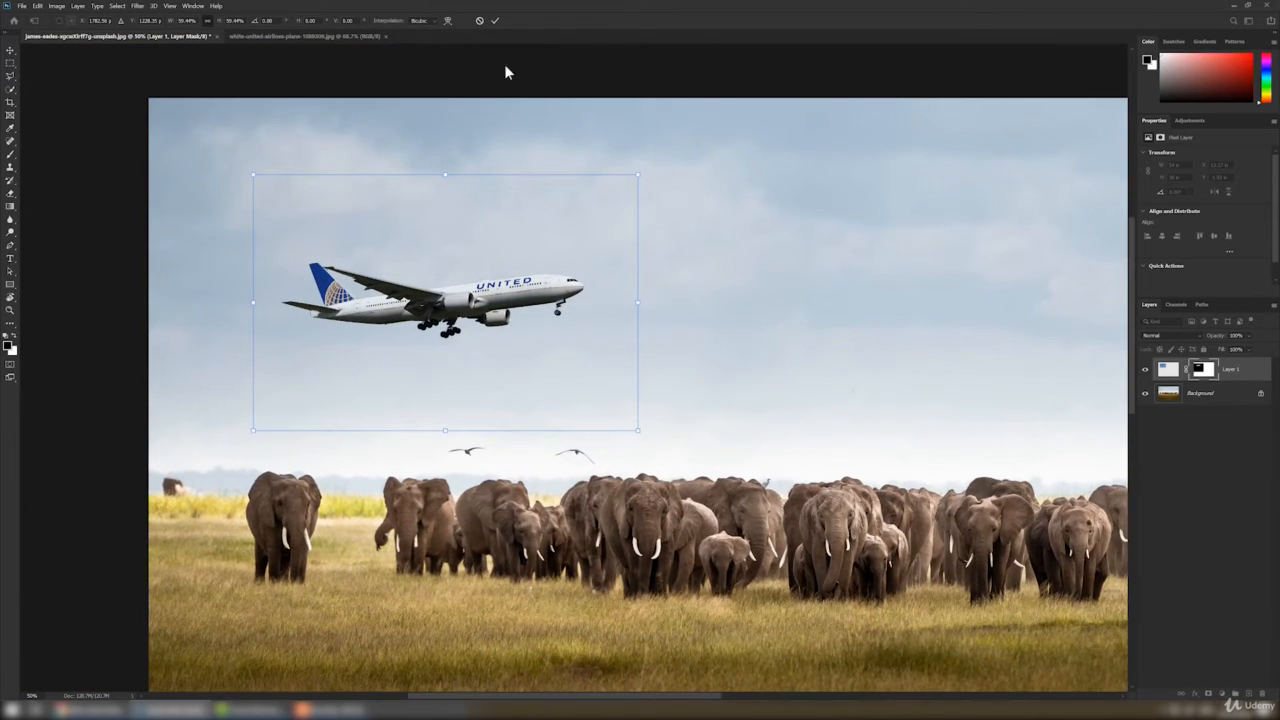
click(496, 21)
Deselect the airplane layer and reselect it by picking the plane in the image.
scroll(463, 297, up, 1)
drag(573, 382, 621, 404)
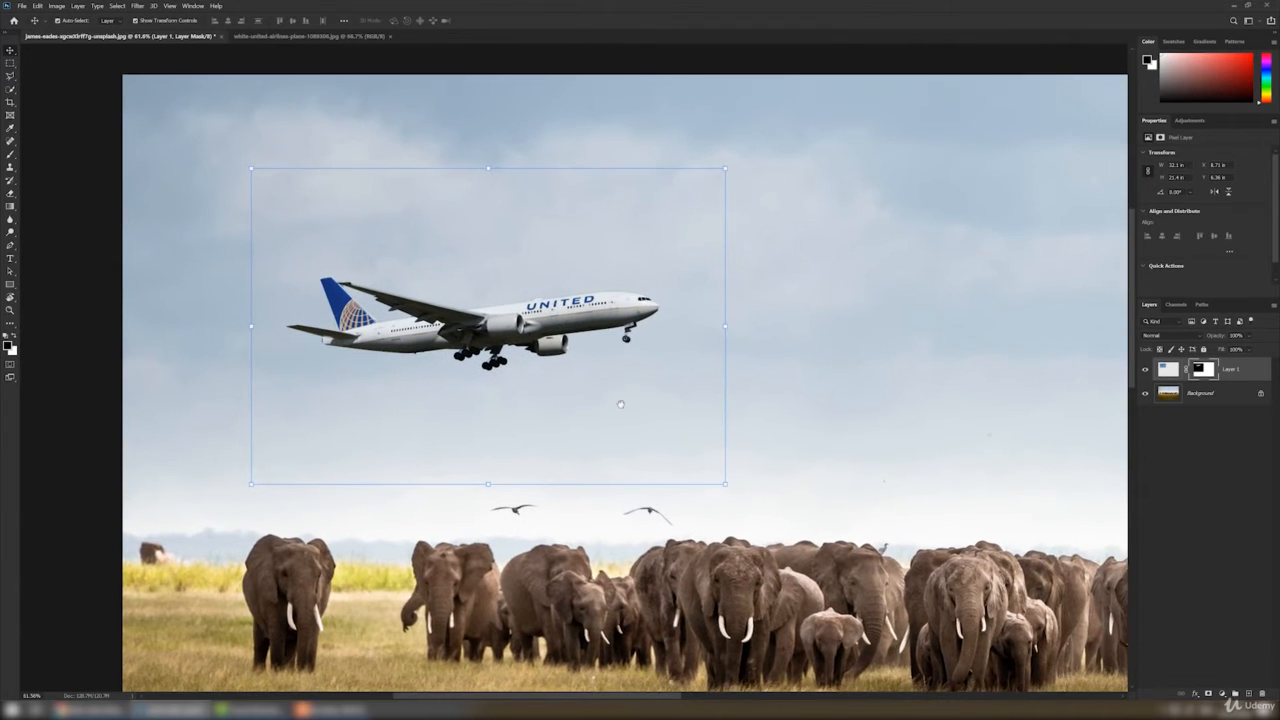
click(789, 413)
click(592, 315)
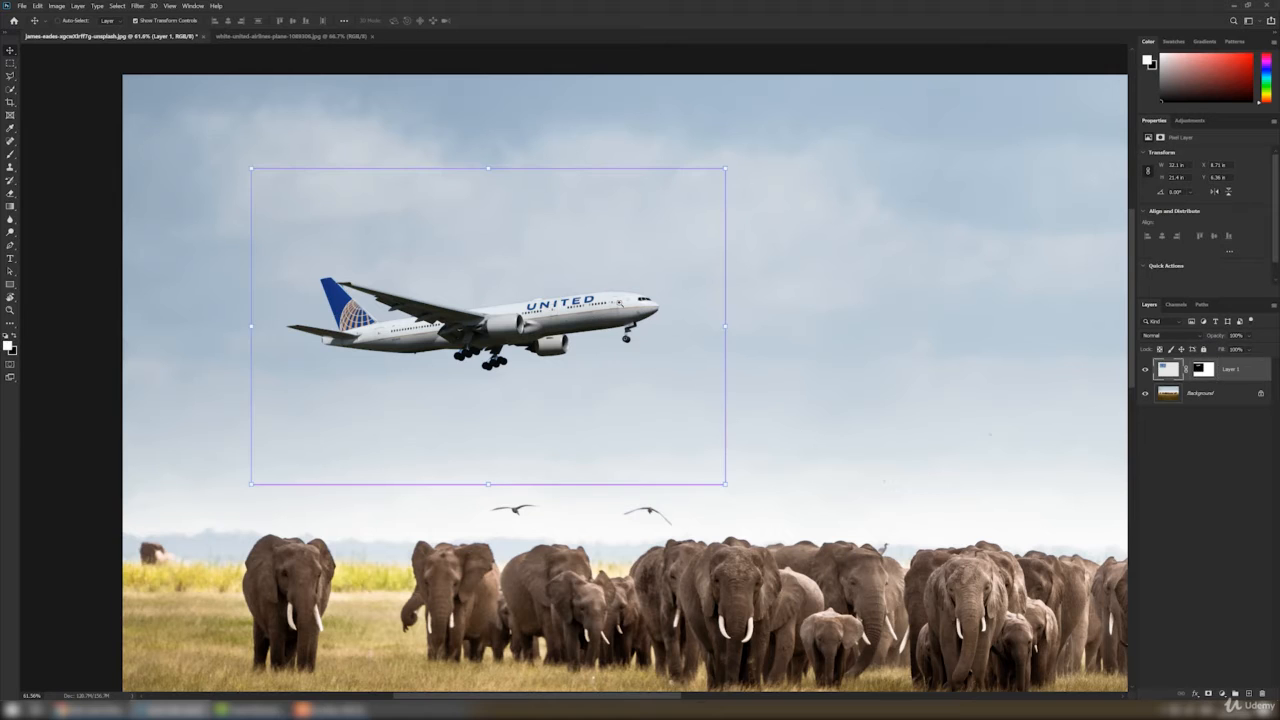
Examine the airplane's cut-out edges up close along the fuselage, nose, engines and landing gear.
key(ctrl+plus)
ctrl+click(667, 307)
ctrl+click(667, 307)
drag(629, 315, 666, 339)
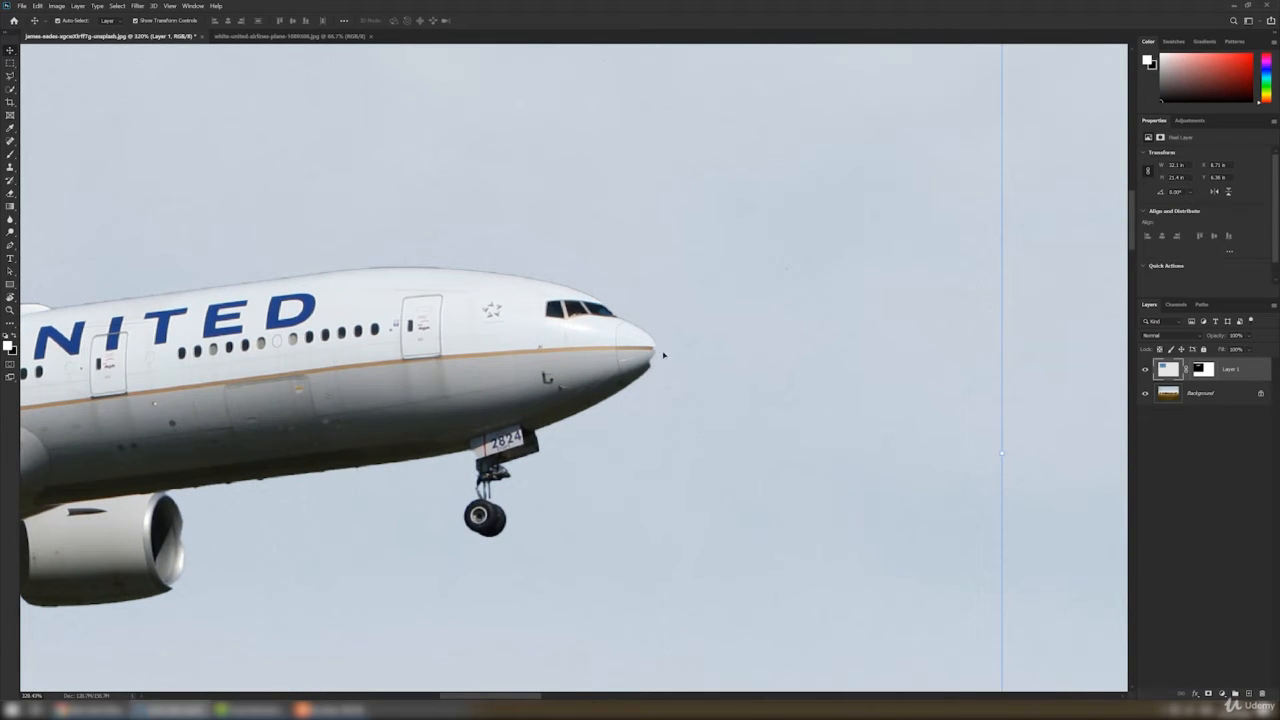
drag(644, 384, 686, 321)
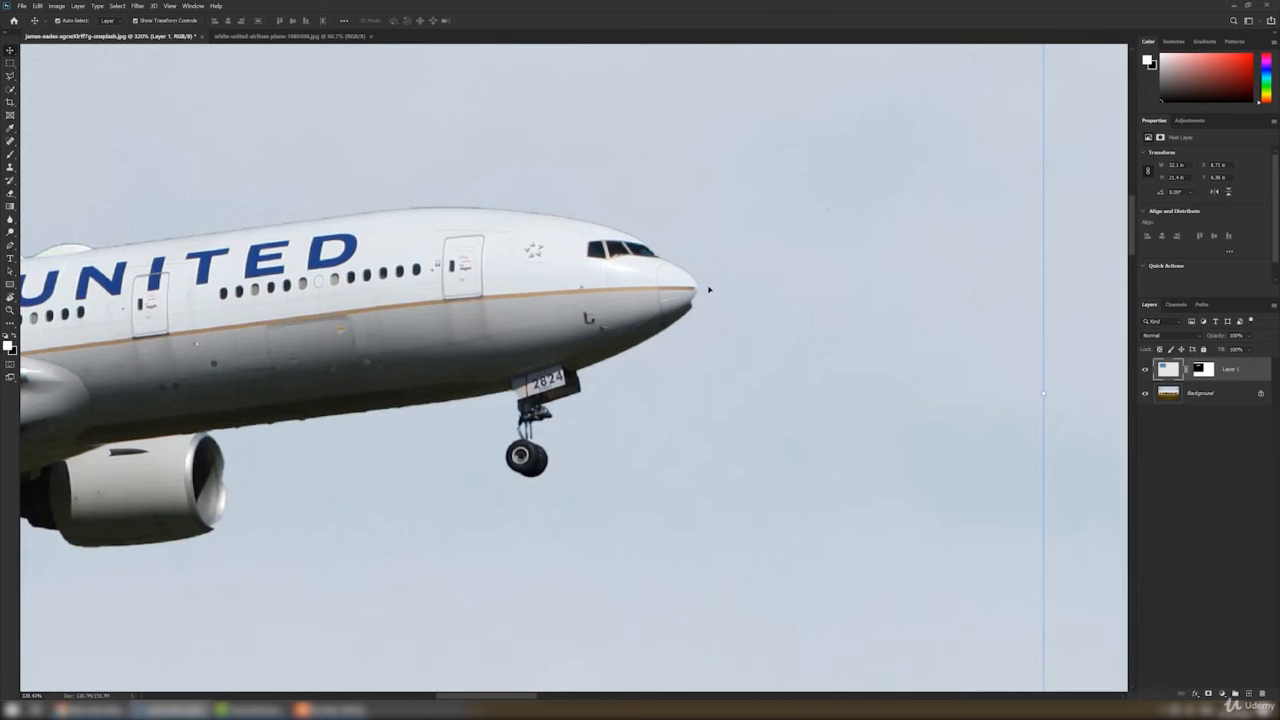
drag(583, 317, 729, 276)
mouse_move(385, 428)
mouse_down()
mouse_move(581, 425)
mouse_move(604, 441)
mouse_up()
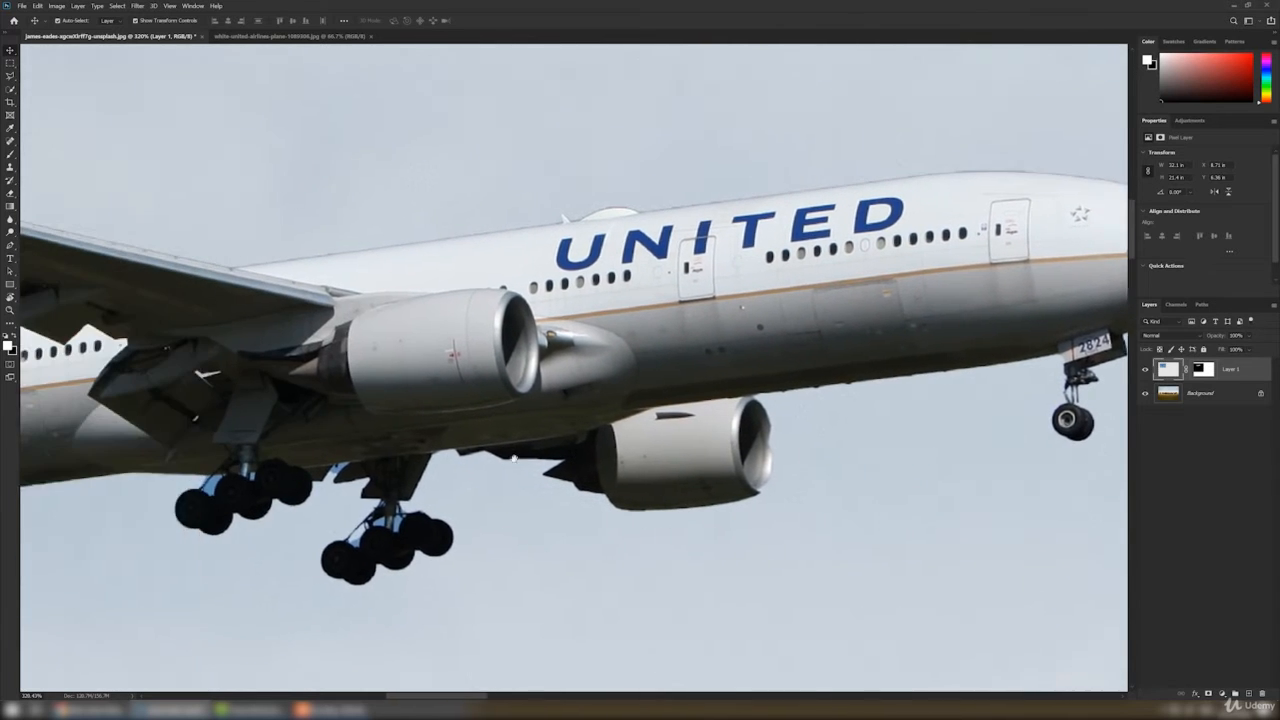
drag(435, 460, 571, 485)
drag(683, 512, 376, 509)
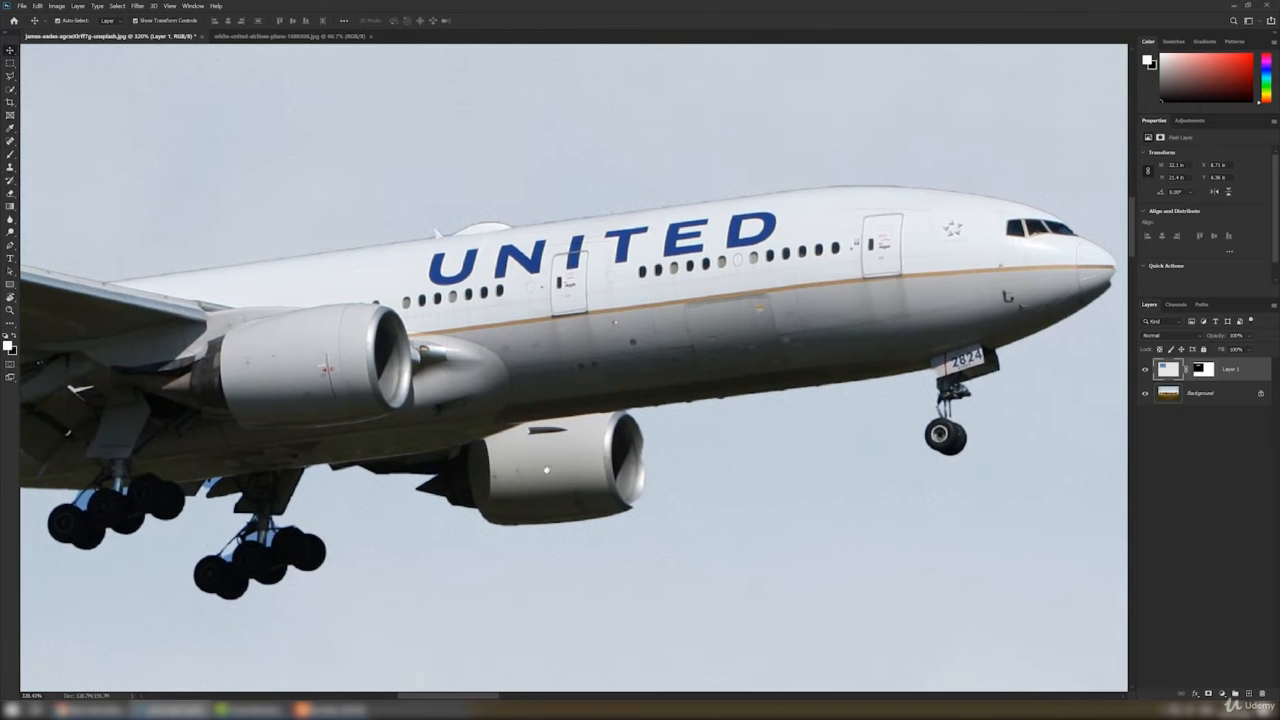
drag(870, 375, 405, 488)
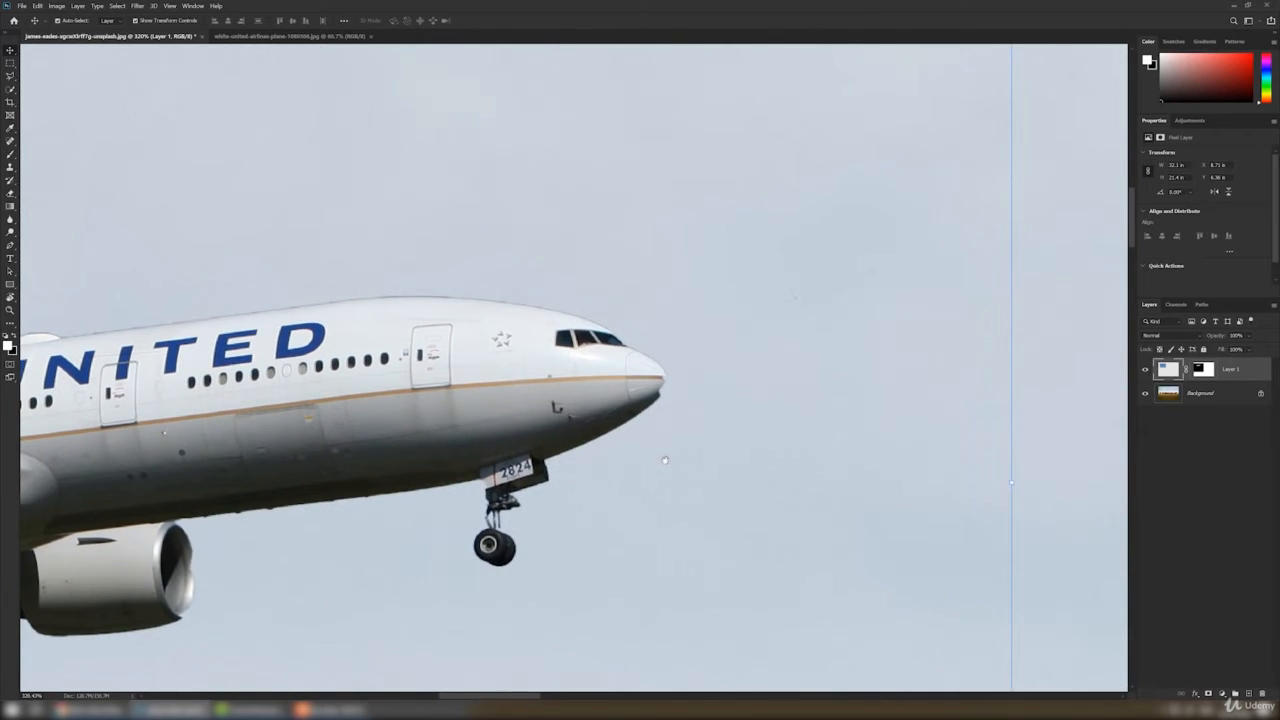
drag(664, 460, 784, 455)
mouse_move(473, 459)
mouse_down()
mouse_move(571, 457)
mouse_move(634, 387)
mouse_up()
mouse_move(333, 514)
mouse_down()
mouse_move(647, 430)
mouse_move(335, 492)
mouse_up()
drag(570, 445, 362, 491)
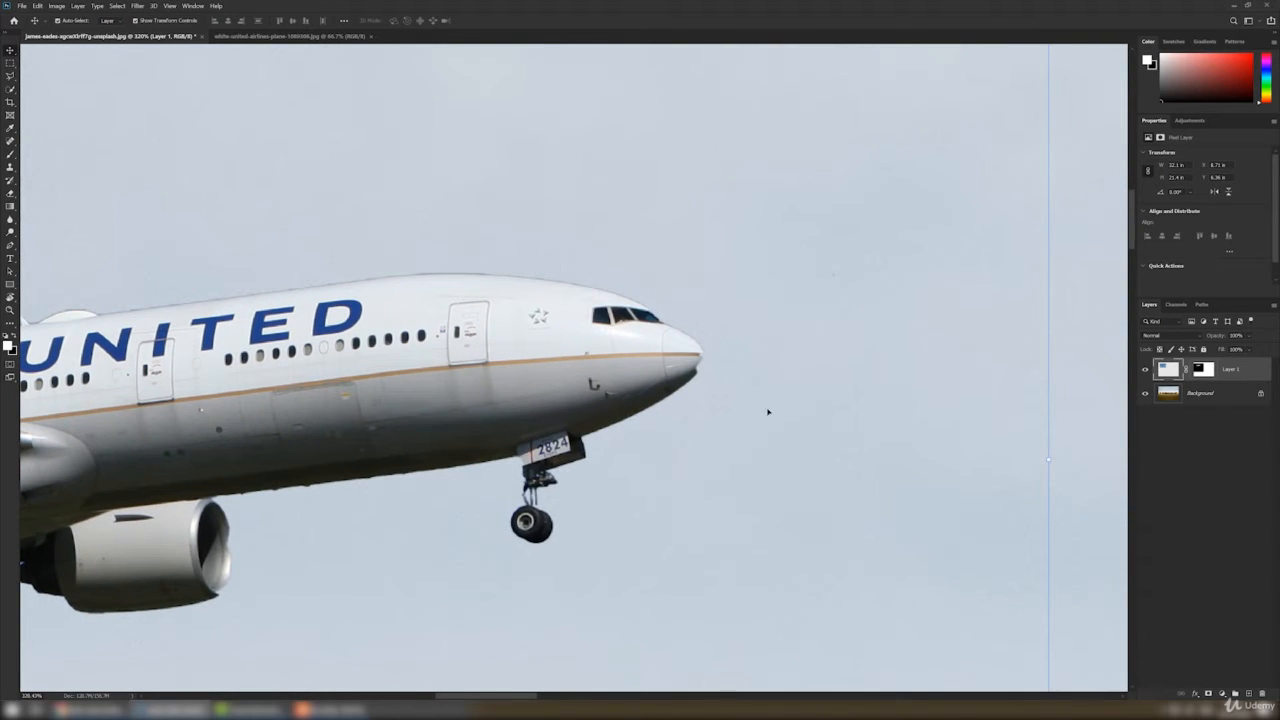
Target Layer 1's layer mask and set up the Brush tool with a small, soft tip at 0% hardness.
click(1115, 448)
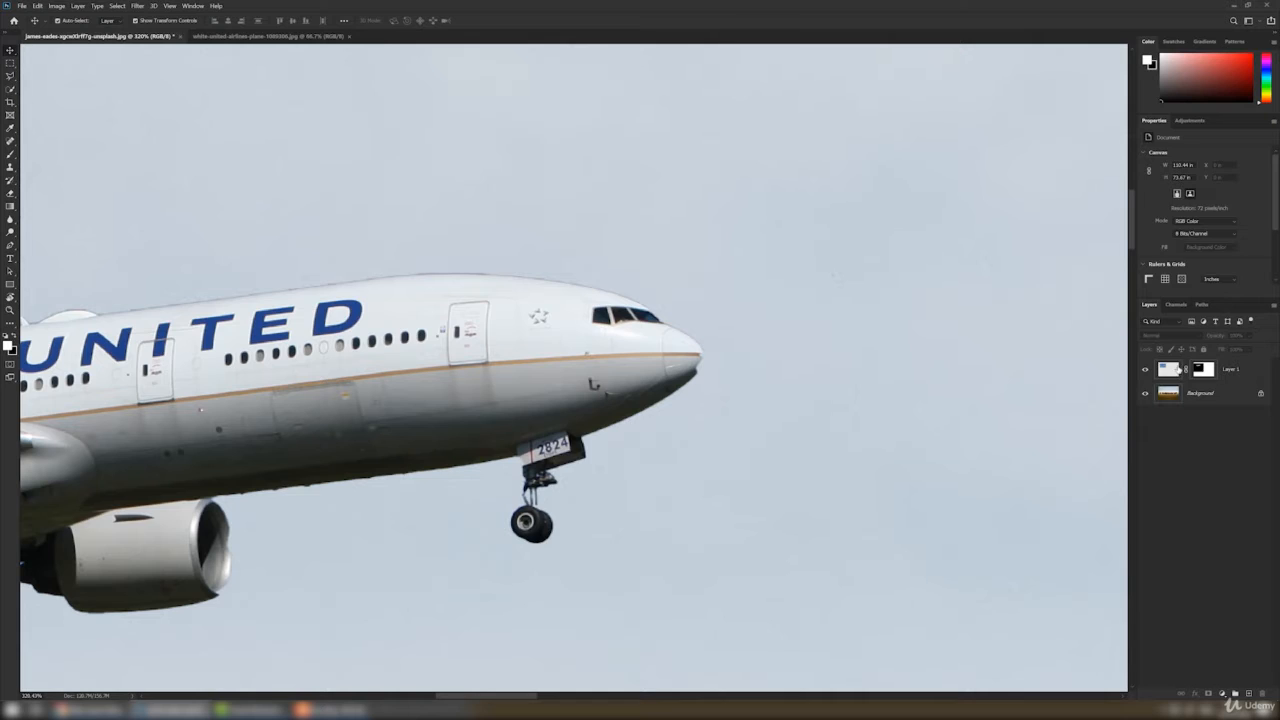
click(1203, 370)
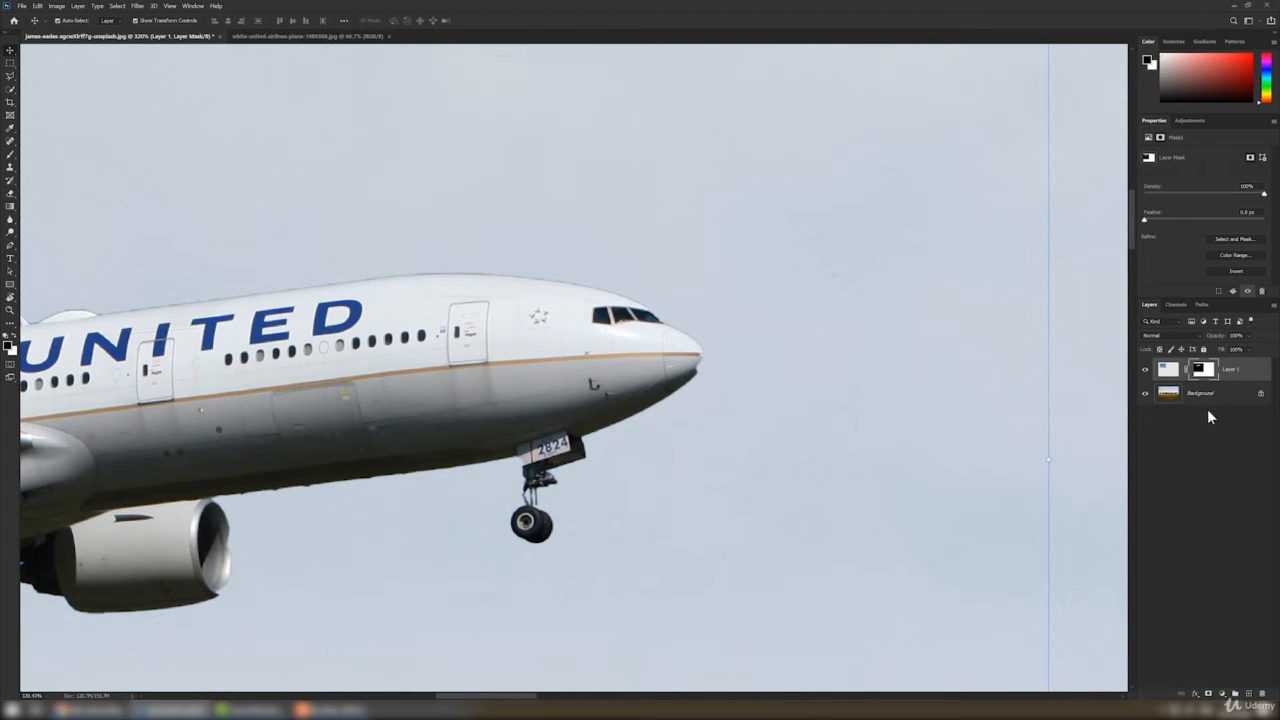
click(10, 154)
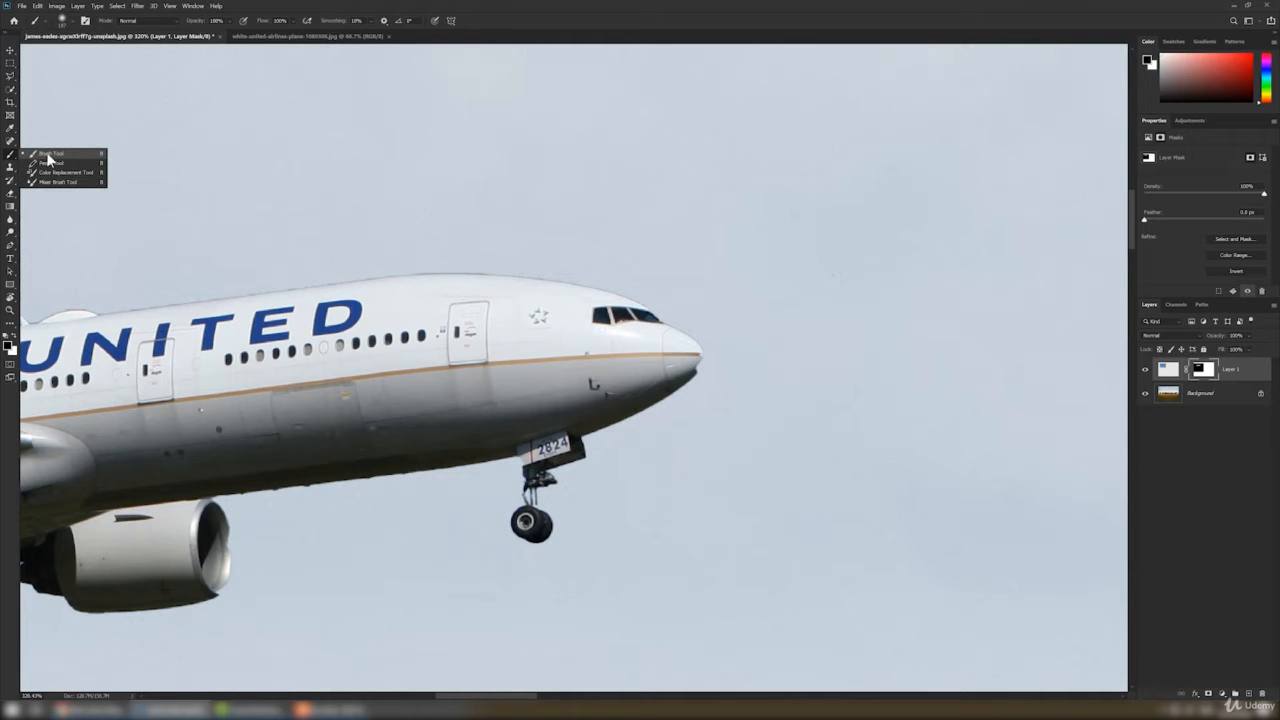
click(48, 155)
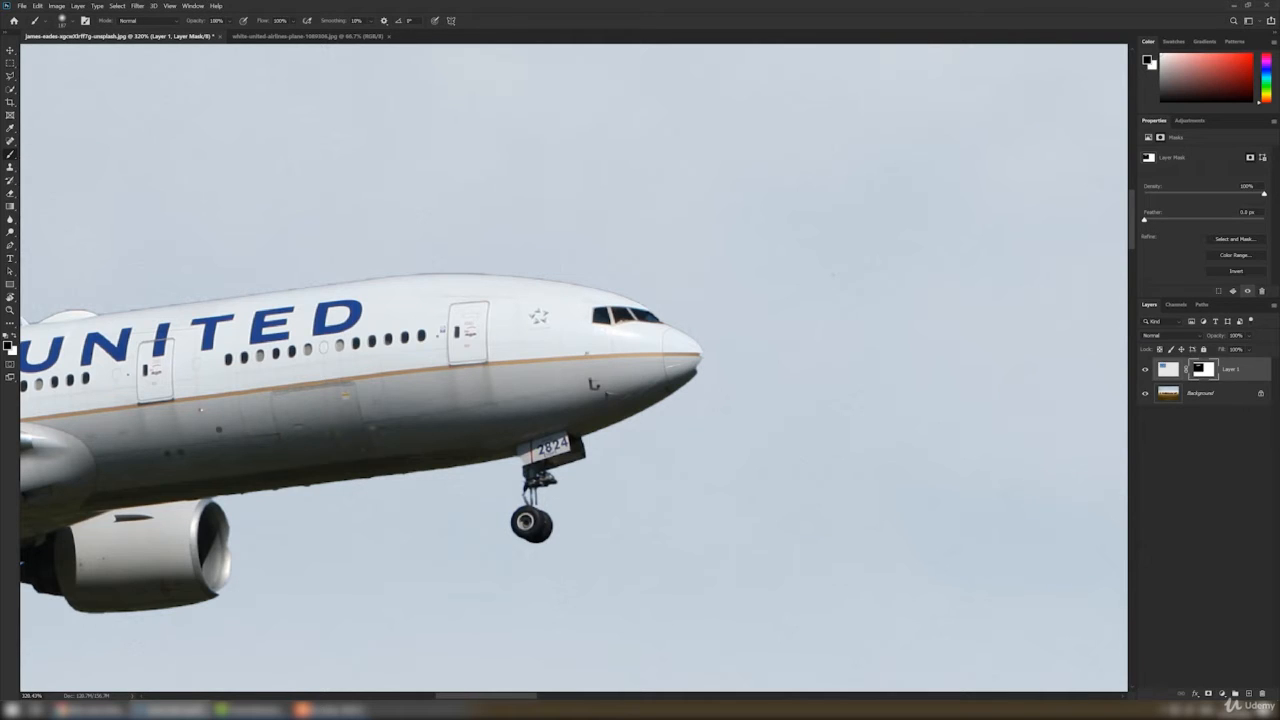
right_click(803, 219)
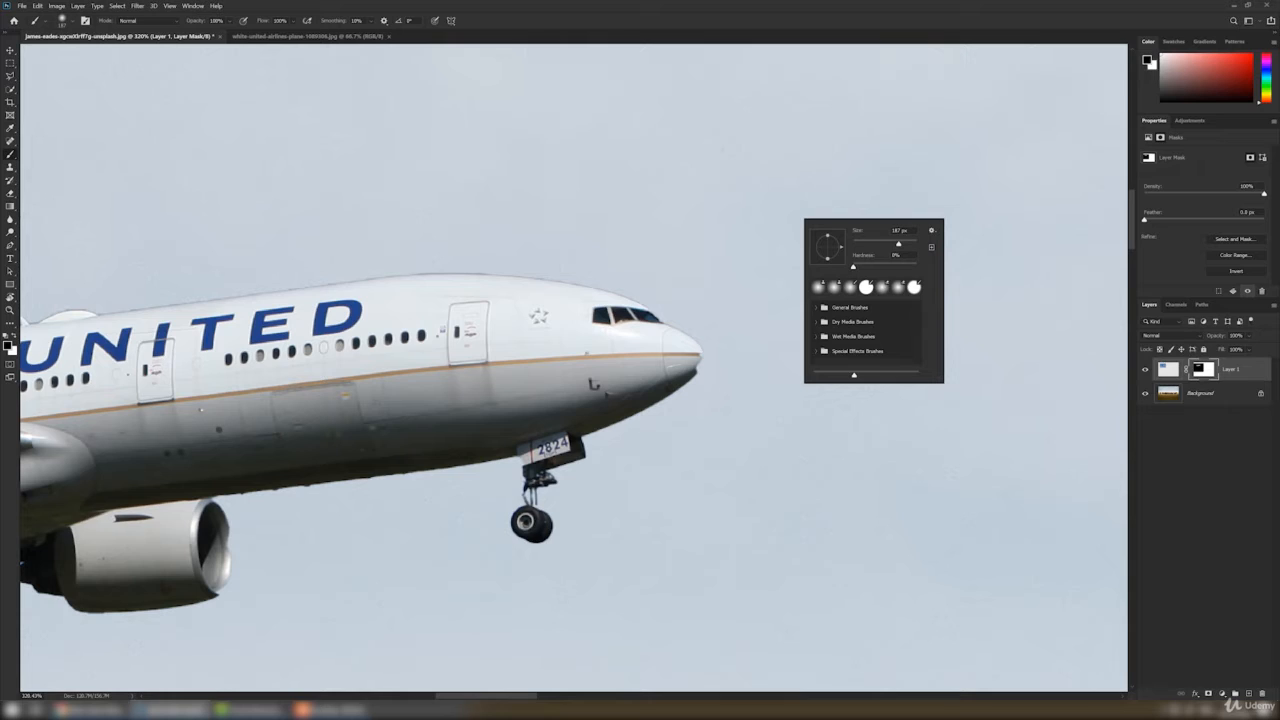
right_click(774, 220)
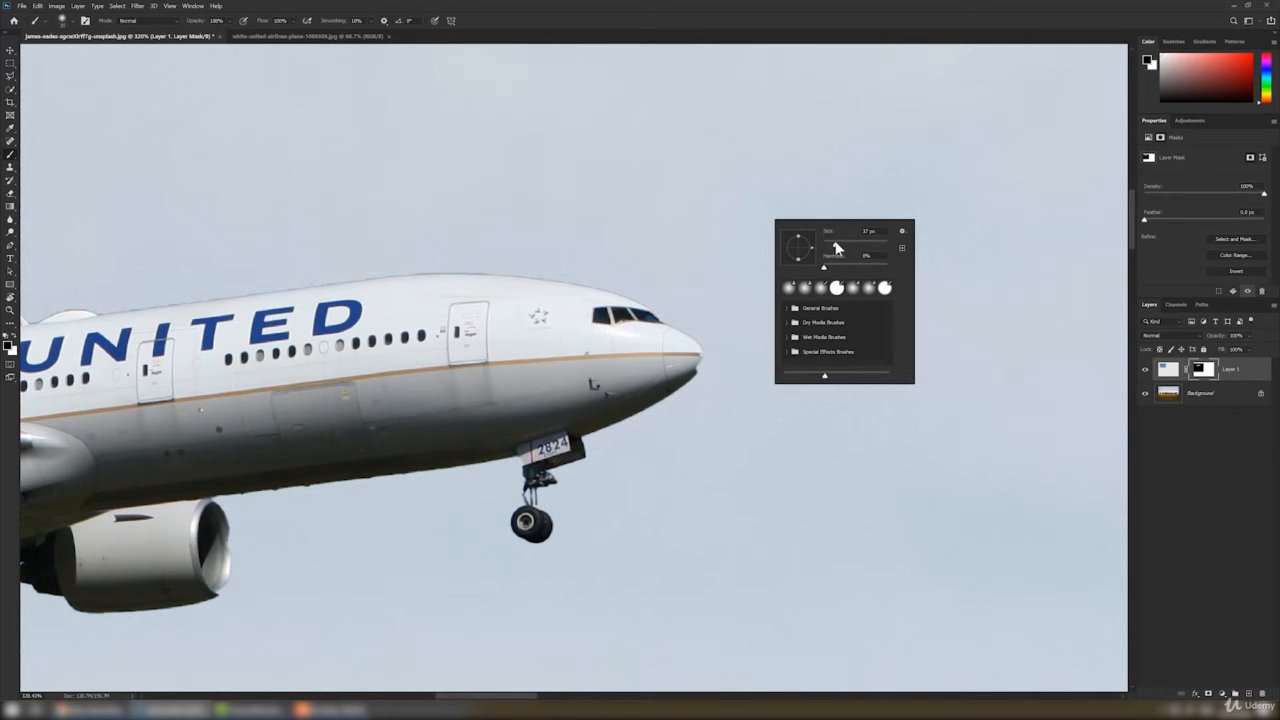
drag(837, 248, 832, 248)
Paint black on the layer mask over the airplane's cockpit and upper nose to hide them.
click(13, 338)
click(13, 338)
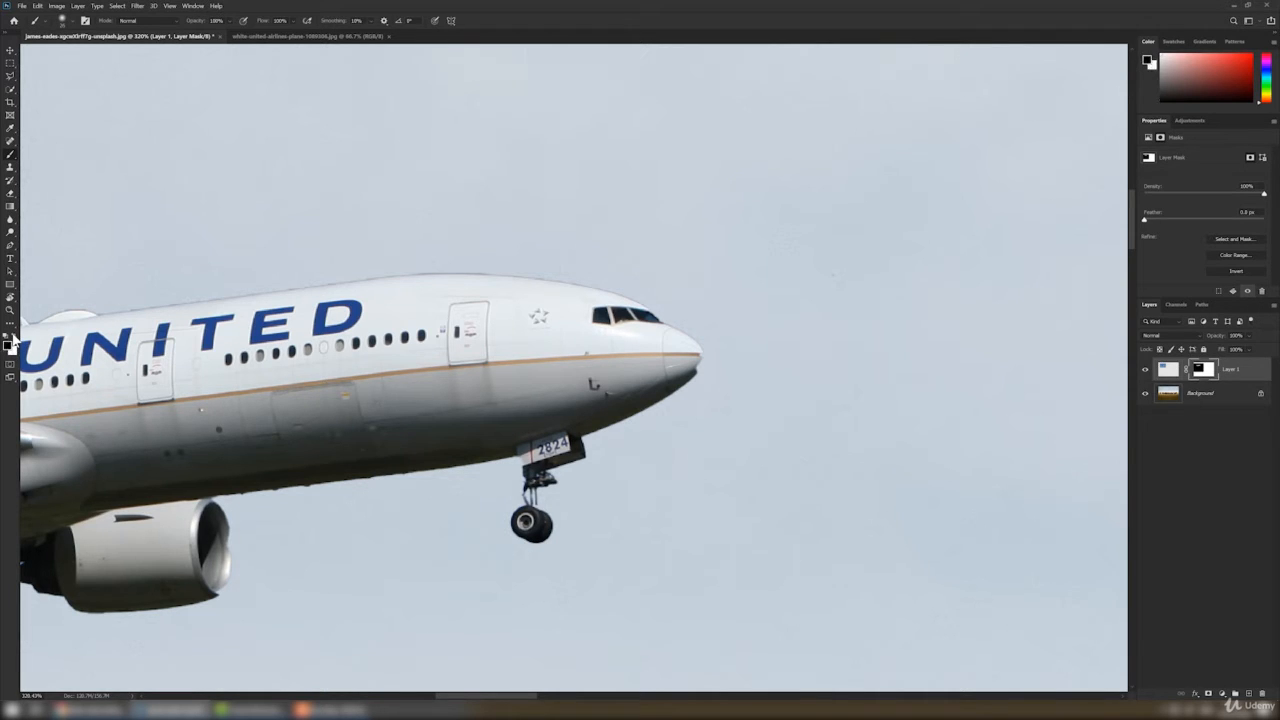
click(13, 338)
click(13, 338)
mouse_move(710, 366)
mouse_down()
mouse_move(562, 350)
mouse_move(690, 346)
mouse_move(580, 321)
mouse_move(674, 328)
mouse_move(648, 312)
mouse_up()
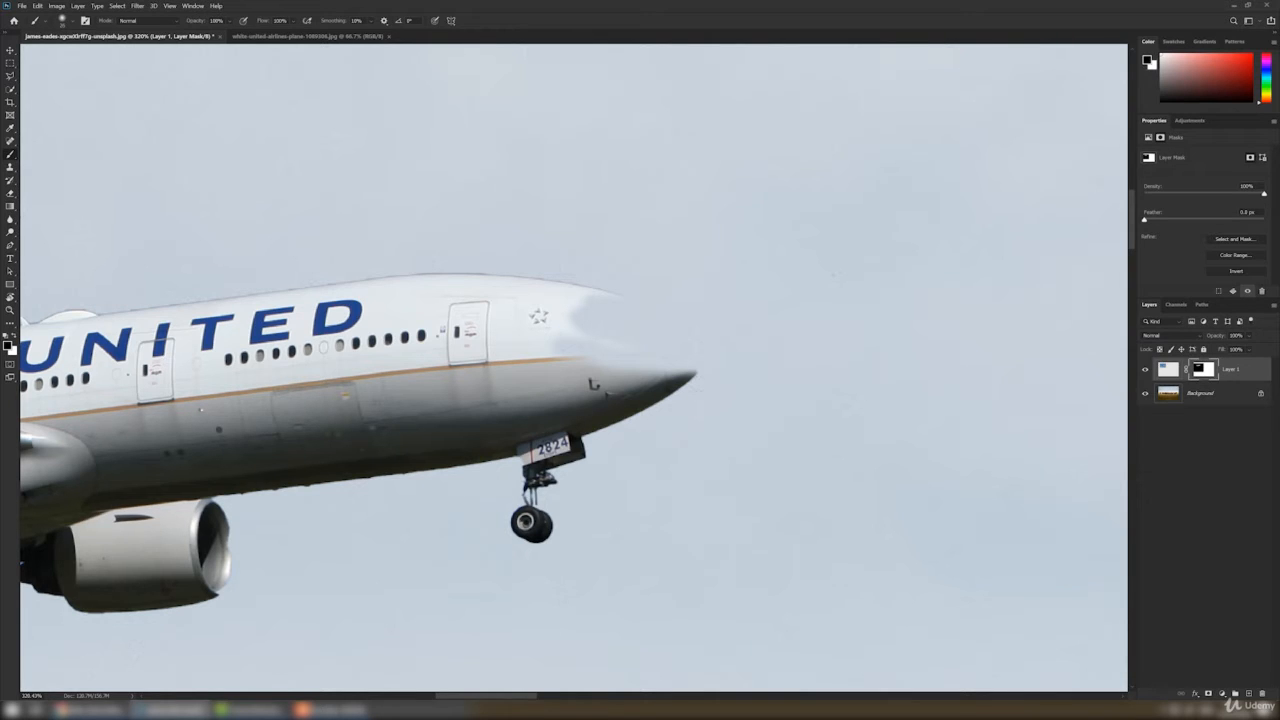
Paint white on the mask to restore the nose and reveal a band of original blue sky along its upper edge.
click(15, 336)
drag(574, 330, 644, 362)
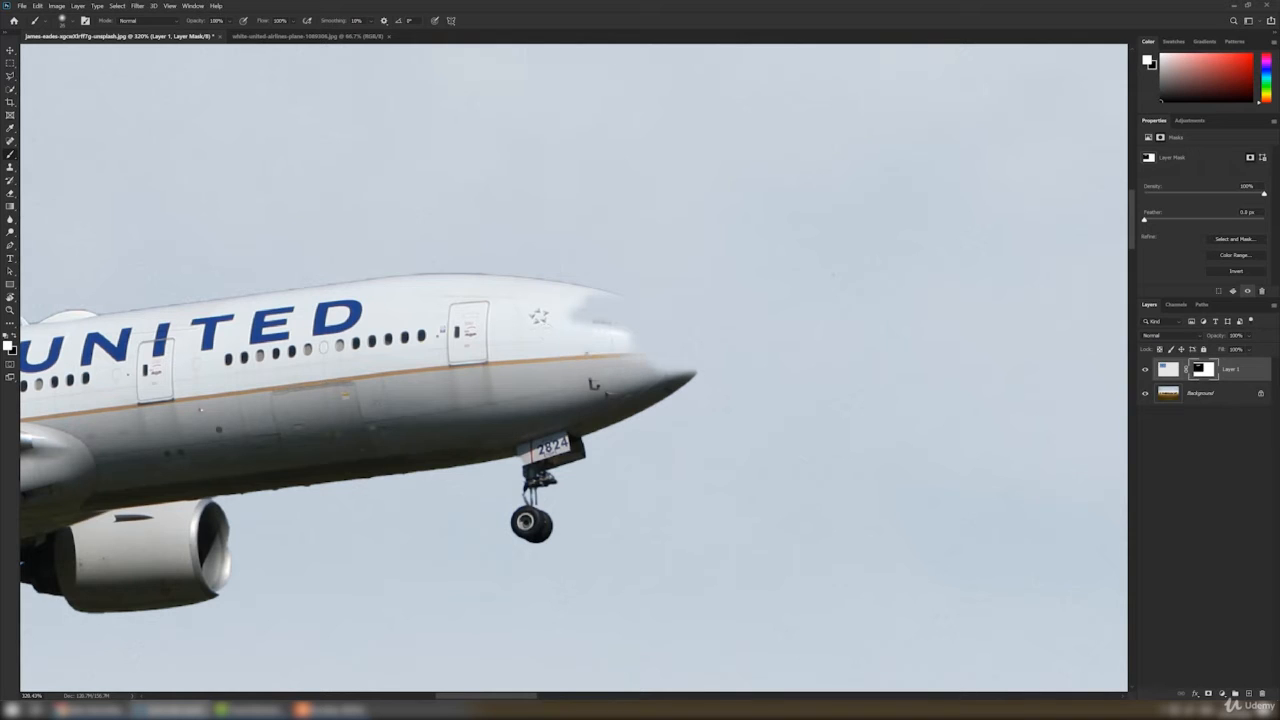
mouse_move(575, 318)
mouse_down()
mouse_move(642, 312)
mouse_move(660, 366)
mouse_move(696, 372)
mouse_move(640, 298)
mouse_move(515, 266)
mouse_move(650, 295)
mouse_up()
mouse_move(700, 348)
mouse_down()
mouse_move(712, 376)
mouse_move(694, 388)
mouse_move(686, 372)
mouse_up()
scroll(700, 342, up, 3)
drag(343, 238, 287, 236)
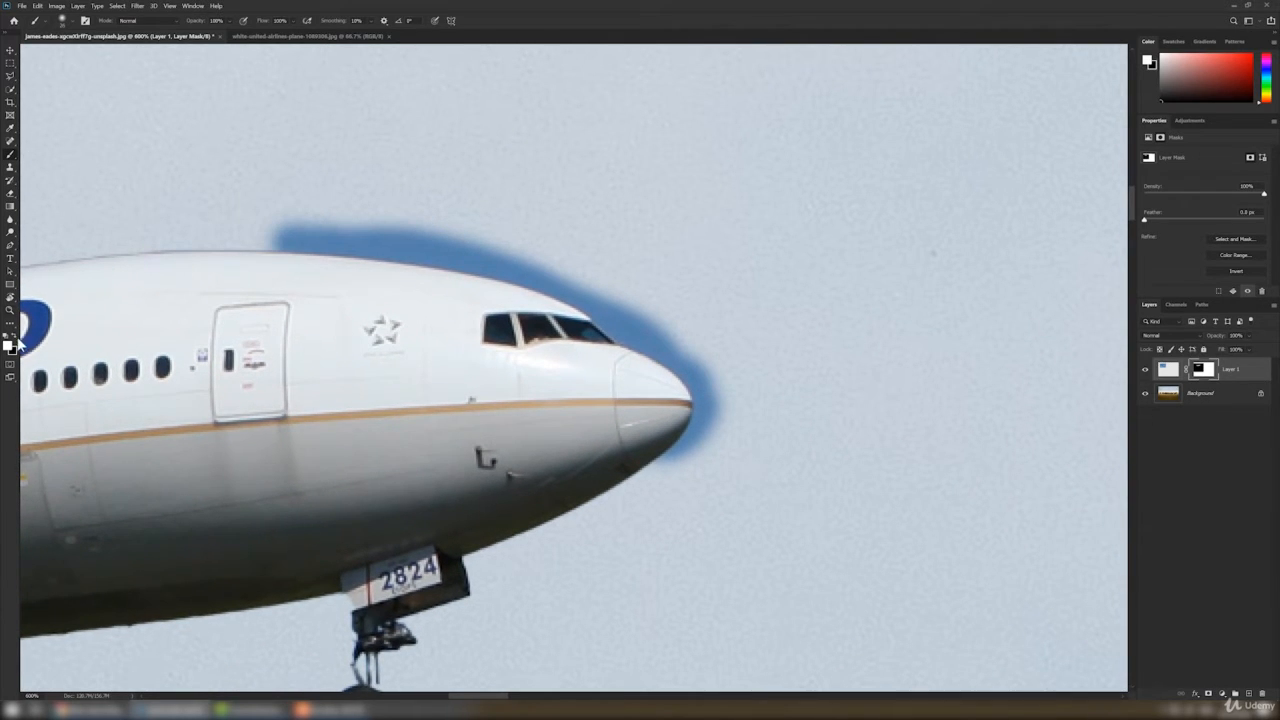
Select the blue sky band around the nose and upper fuselage with the Quick Selection tool.
click(11, 90)
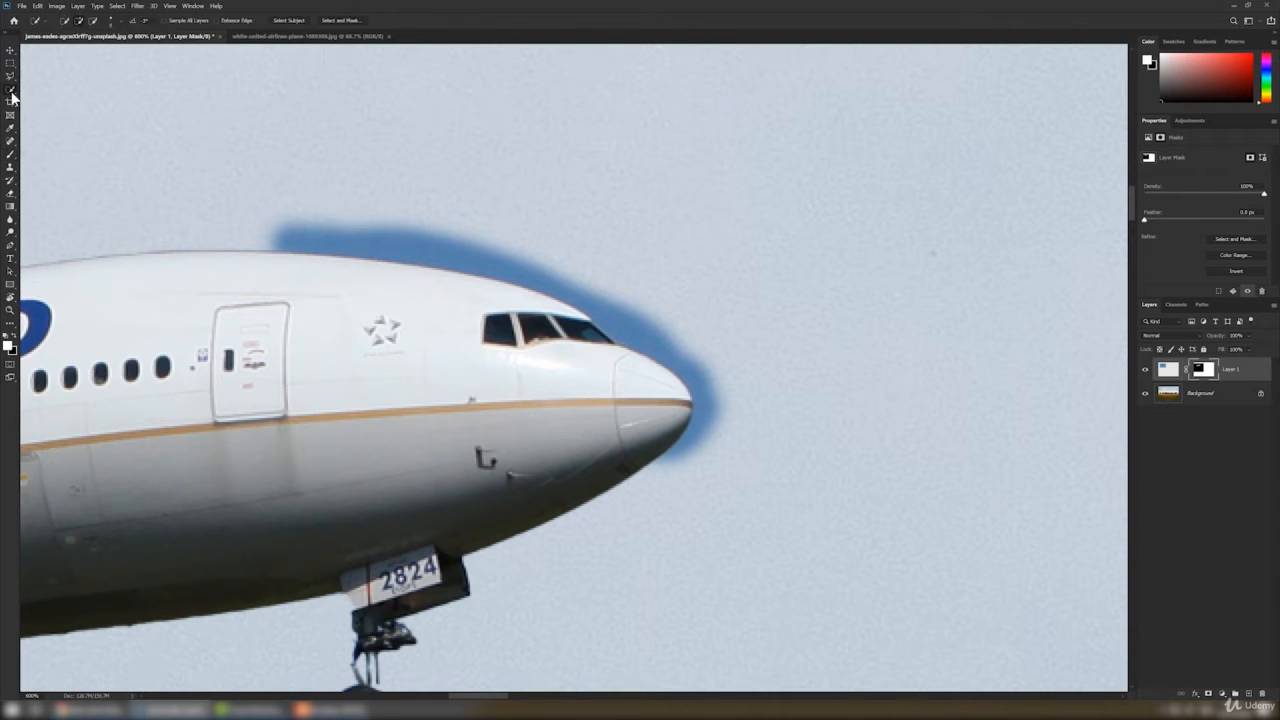
click(48, 89)
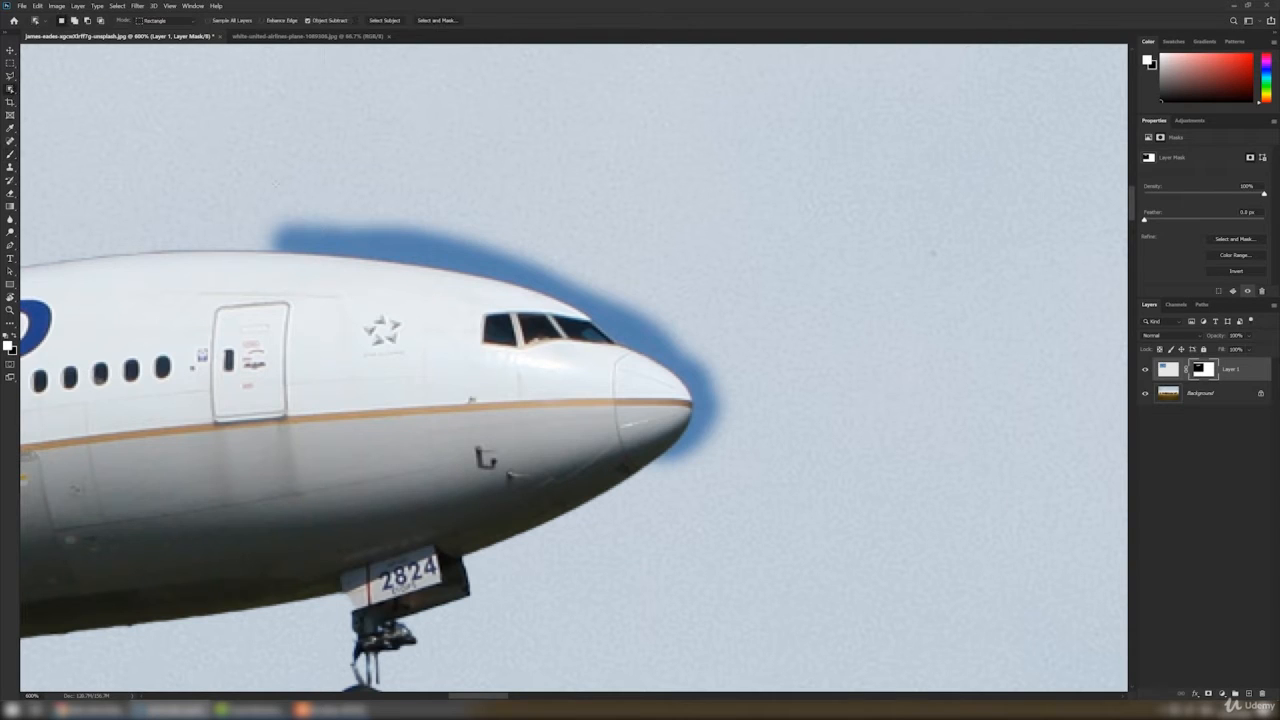
click(11, 90)
click(48, 100)
click(287, 237)
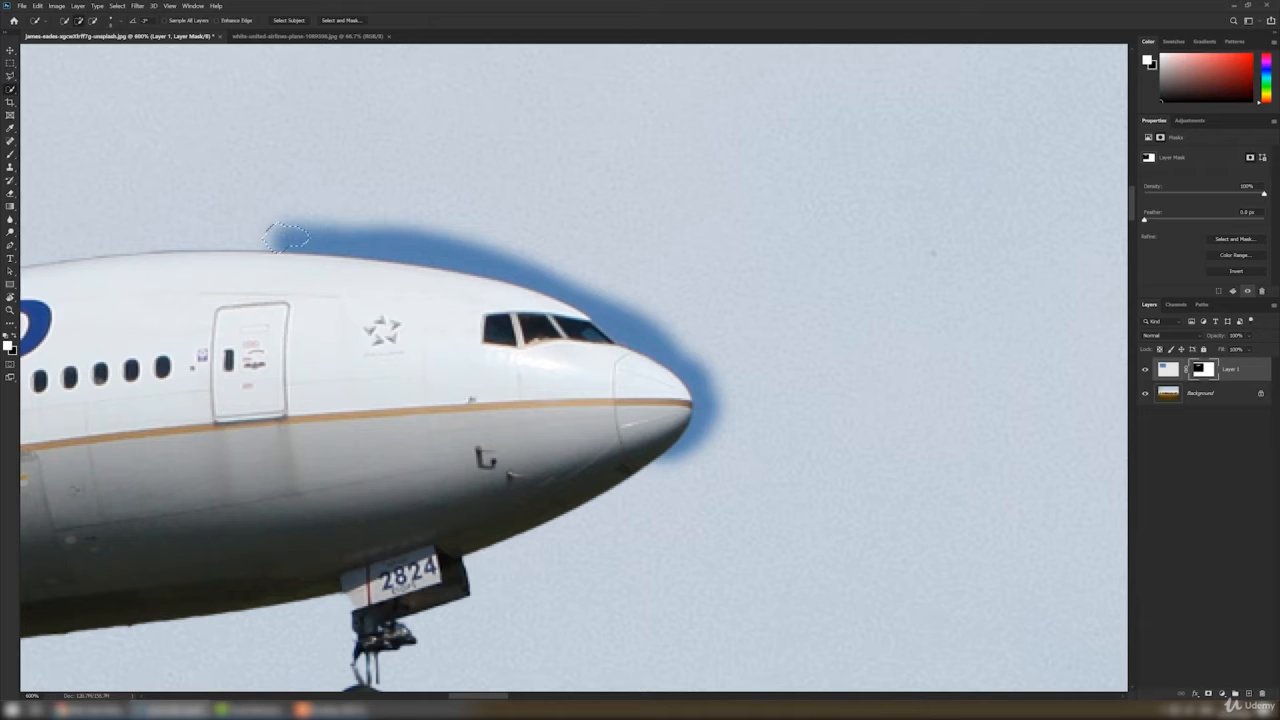
drag(287, 237, 345, 240)
drag(695, 440, 677, 457)
Brush black on the mask inside the selection to hide the blue band around the nose.
click(14, 155)
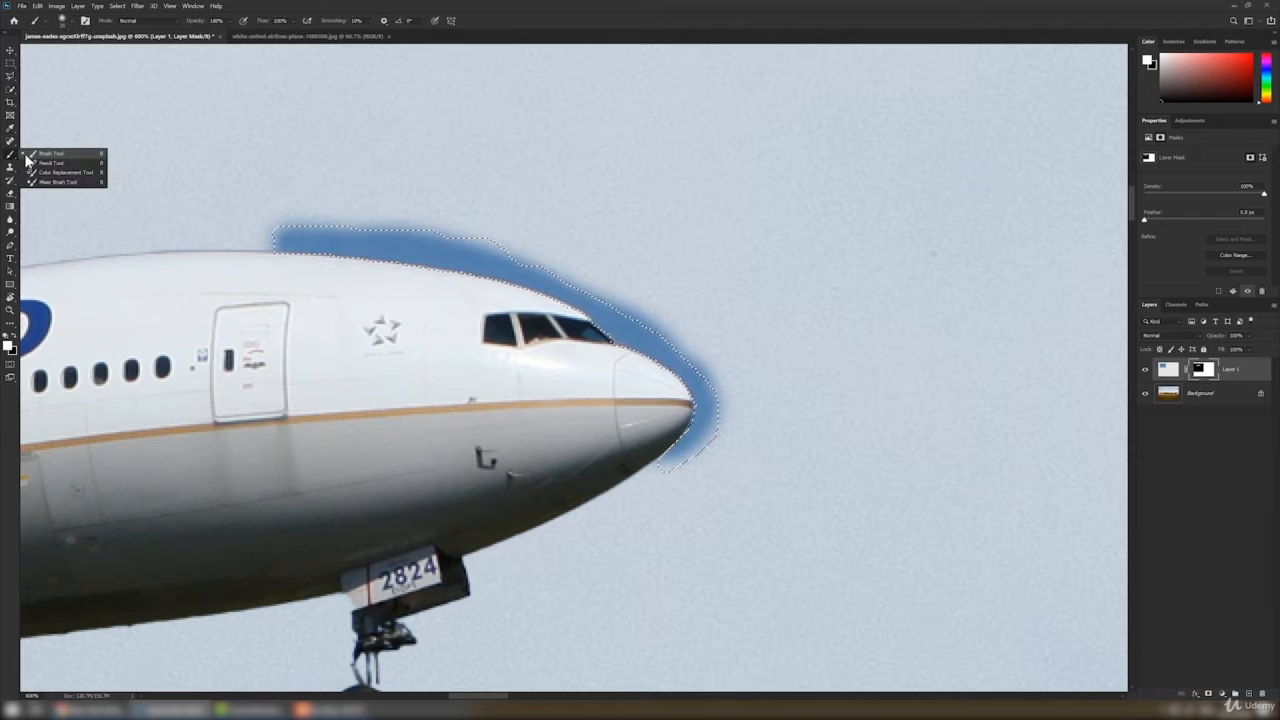
click(30, 155)
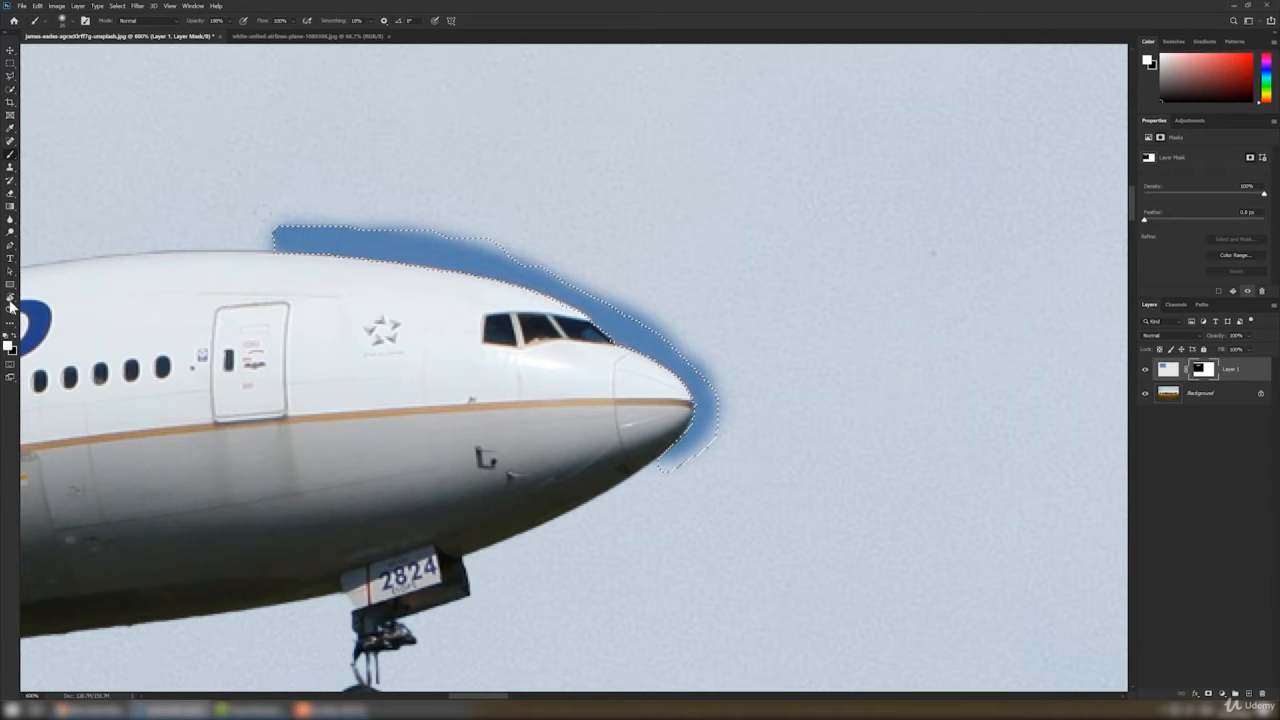
click(14, 336)
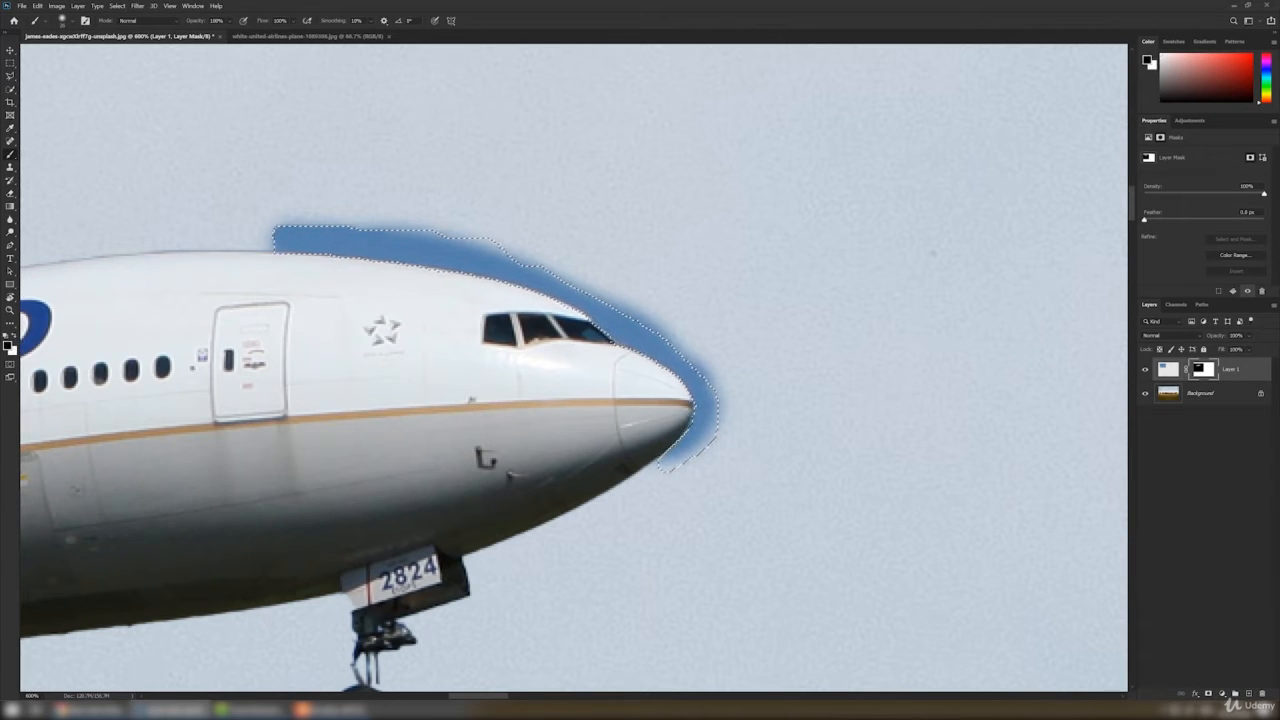
mouse_move(281, 236)
mouse_down()
mouse_move(458, 252)
mouse_move(412, 256)
mouse_move(562, 288)
mouse_move(616, 318)
mouse_move(690, 372)
mouse_move(708, 425)
mouse_move(663, 464)
mouse_up()
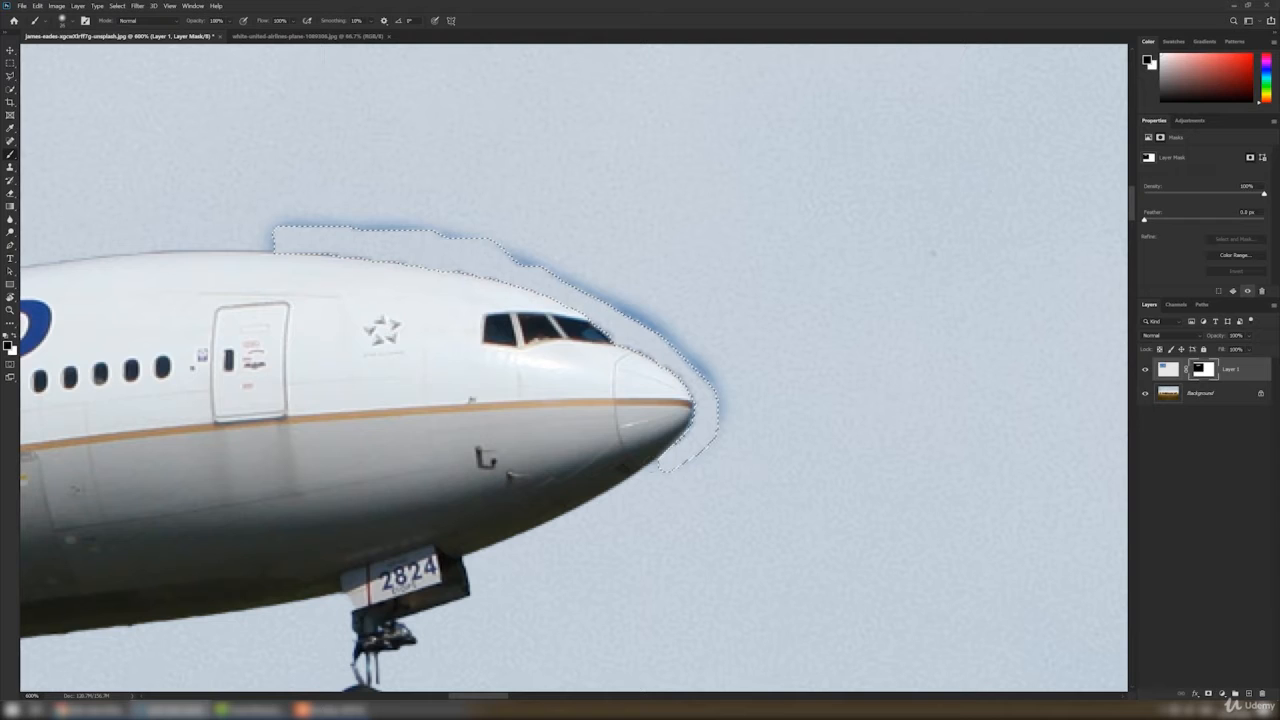
Clear the selection and paint out the leftover blue outline around the nose with a 15 px black brush.
key(ctrl+d)
right_click(252, 219)
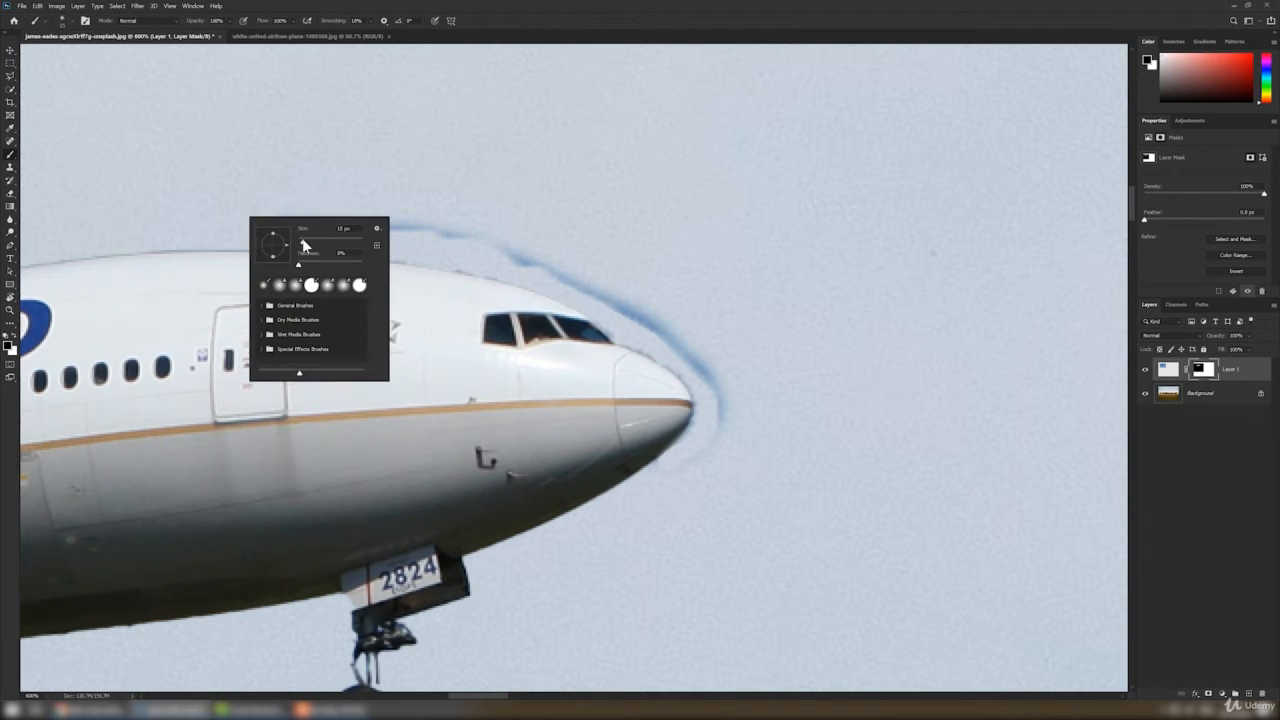
mouse_move(303, 241)
mouse_down()
mouse_move(398, 226)
mouse_move(544, 262)
mouse_move(705, 372)
mouse_move(722, 428)
mouse_up()
key(Return)
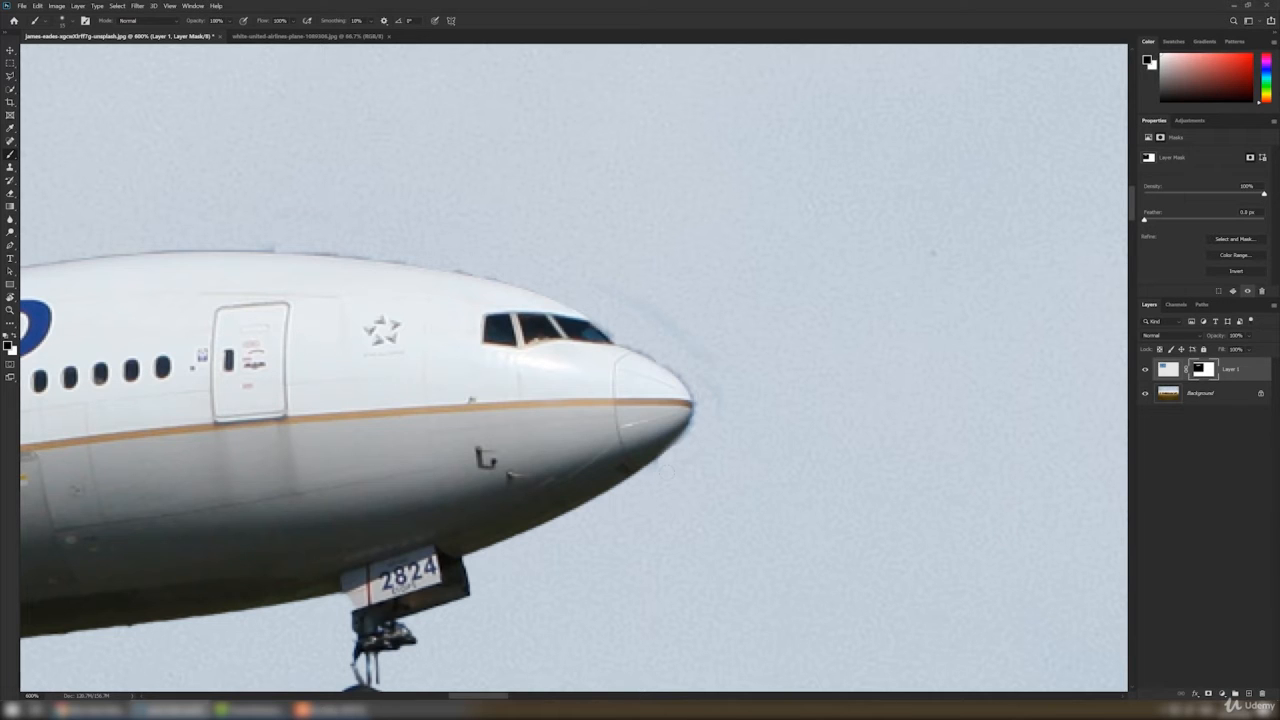
Paint black strokes on the mask across the tail fin and the outer wing to hide strips of them.
scroll(635, 350, down, 10)
drag(508, 310, 557, 374)
scroll(540, 382, up, 5)
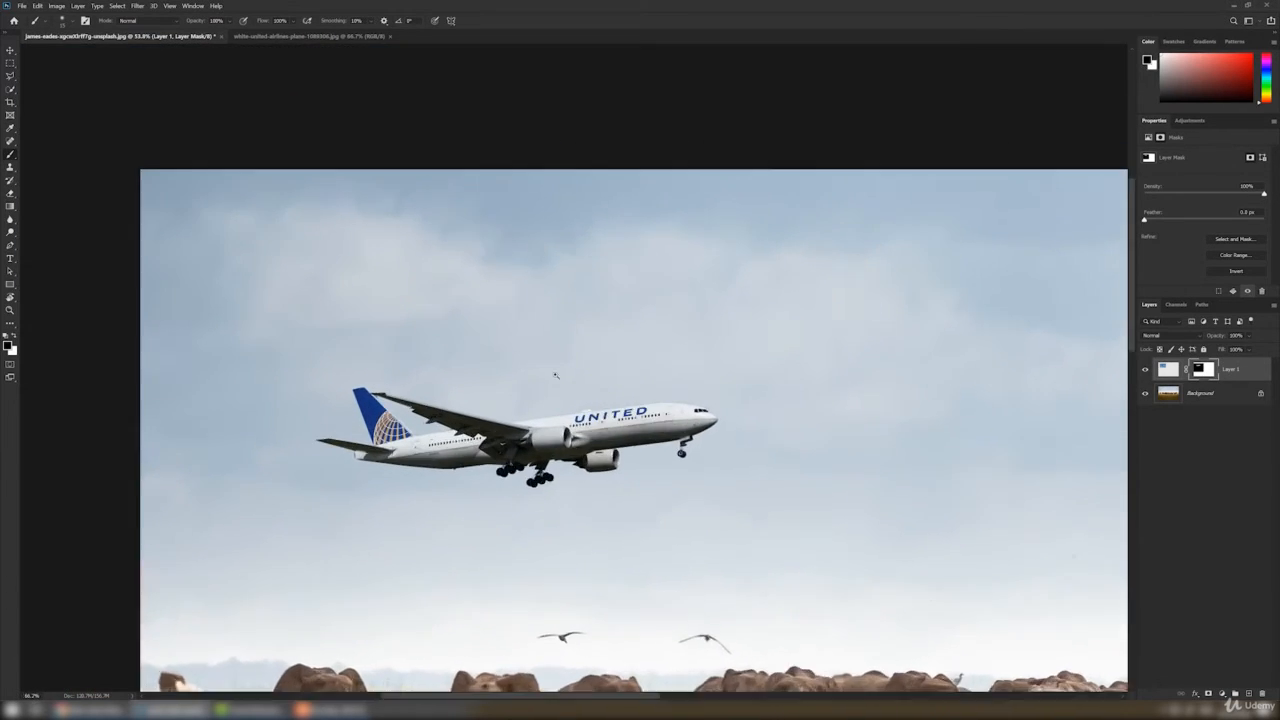
drag(518, 412, 560, 280)
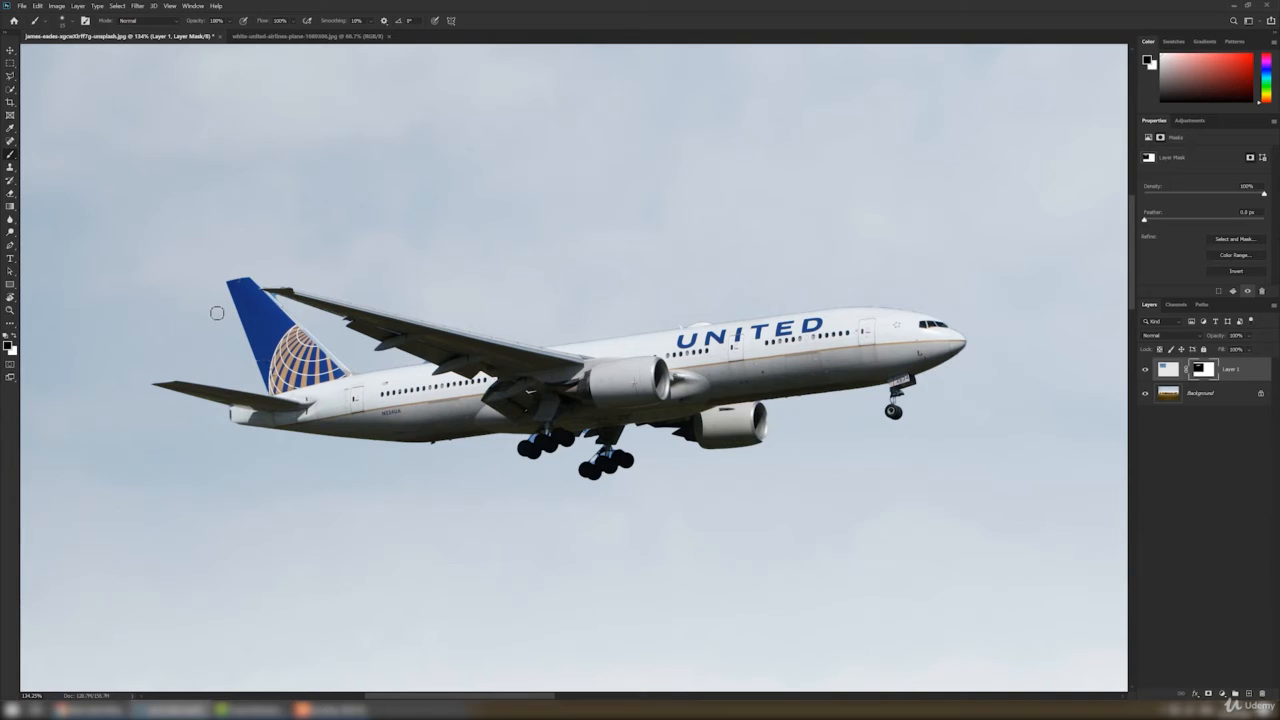
drag(228, 297, 323, 266)
mouse_move(234, 340)
mouse_down()
mouse_move(335, 287)
mouse_move(345, 300)
mouse_up()
Enlarge the brush and paint white on the mask over the tail fin to bring back its hidden strips.
right_click(407, 270)
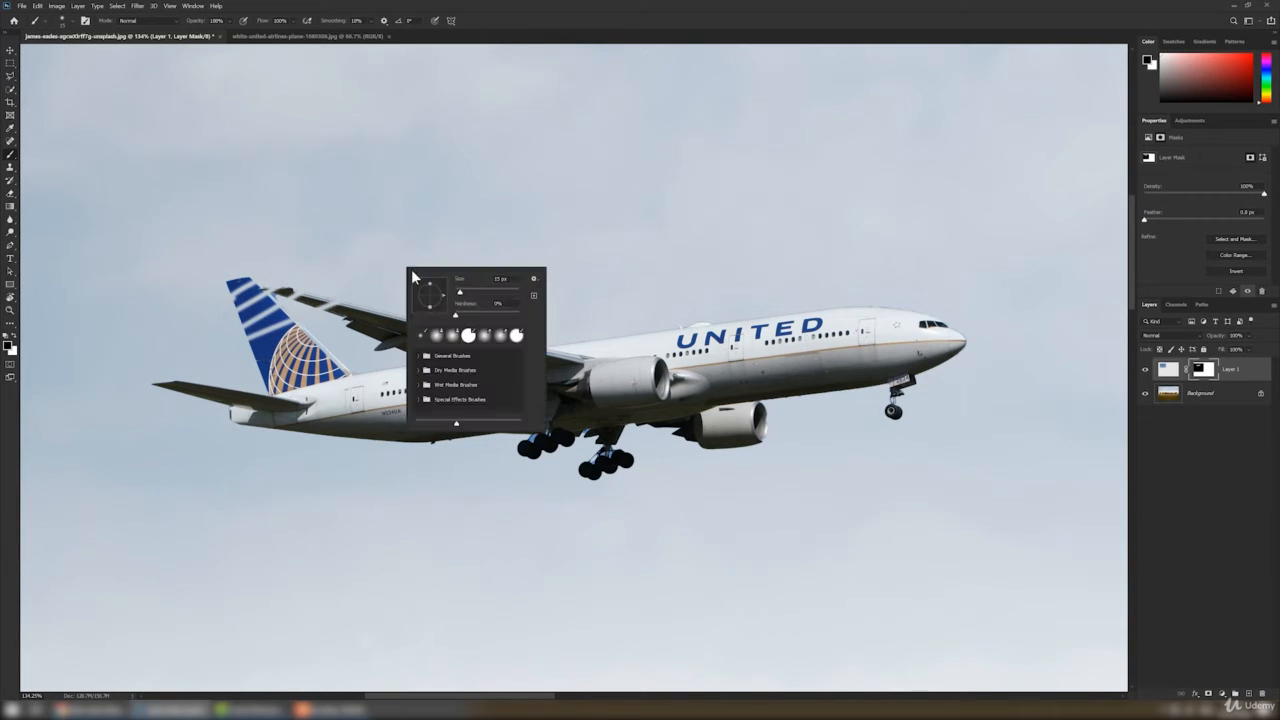
drag(471, 288, 461, 293)
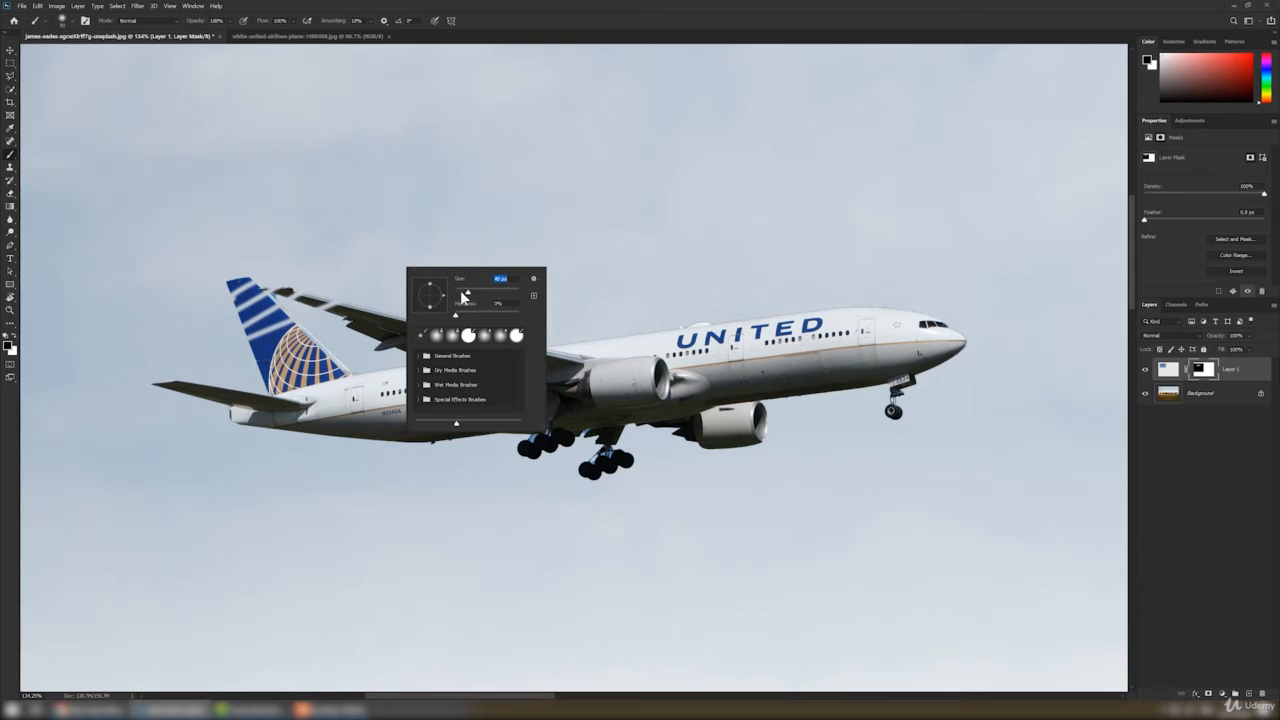
click(14, 338)
mouse_move(256, 338)
mouse_down()
mouse_move(262, 300)
mouse_move(270, 328)
mouse_move(253, 320)
mouse_move(254, 345)
mouse_move(237, 288)
mouse_move(276, 318)
mouse_move(235, 291)
mouse_up()
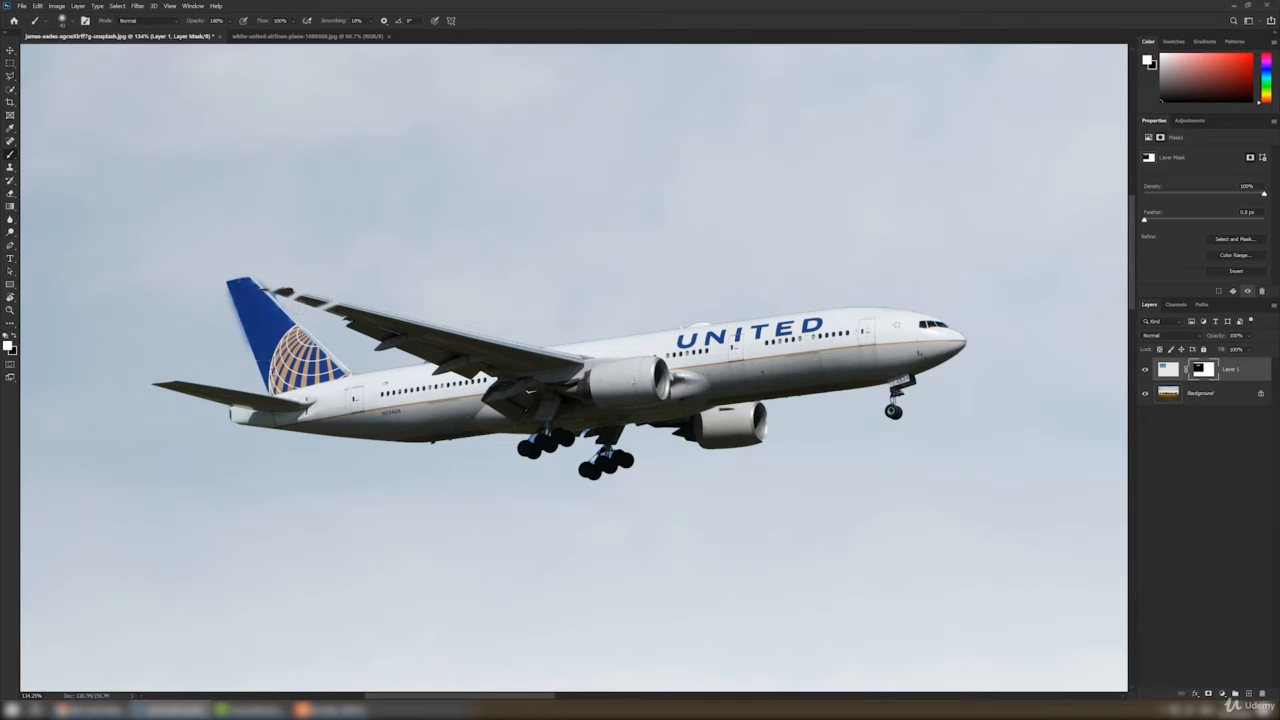
Reduce the brush to a few pixels and paint white on the mask along the wing tip to restore it.
right_click(496, 380)
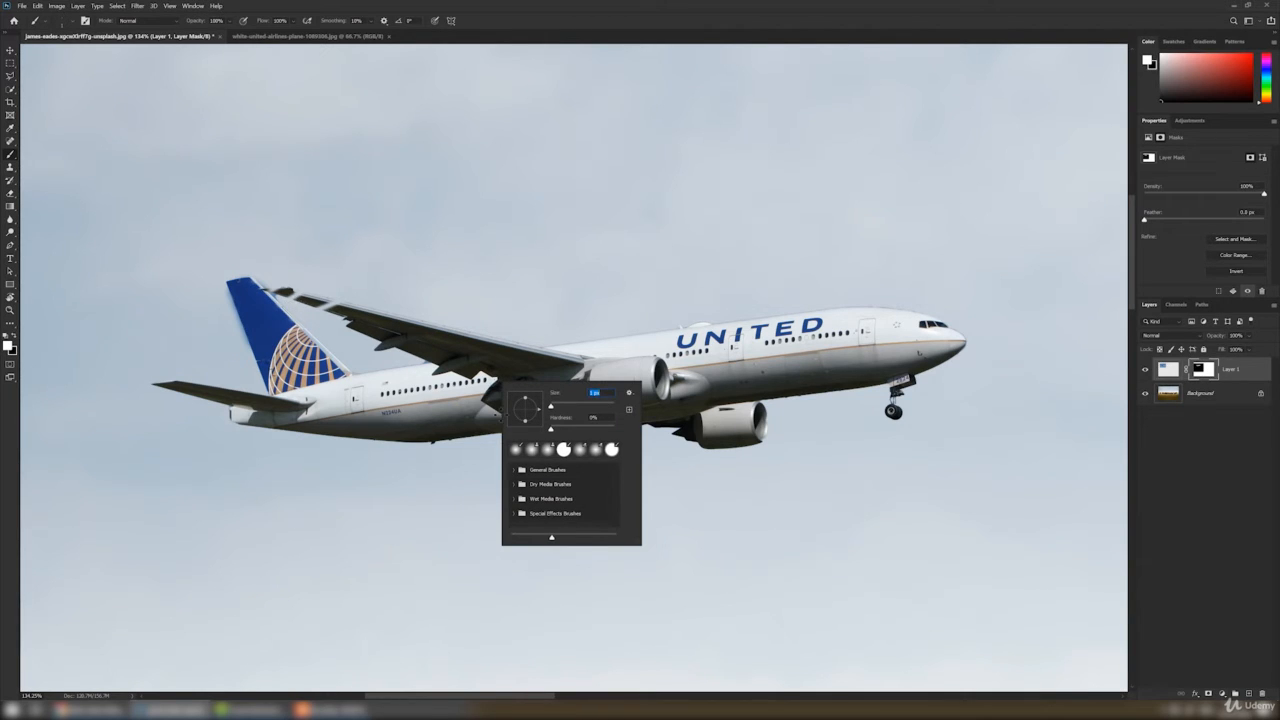
drag(550, 406, 553, 406)
mouse_move(285, 292)
mouse_down()
mouse_move(310, 305)
mouse_move(297, 305)
mouse_up()
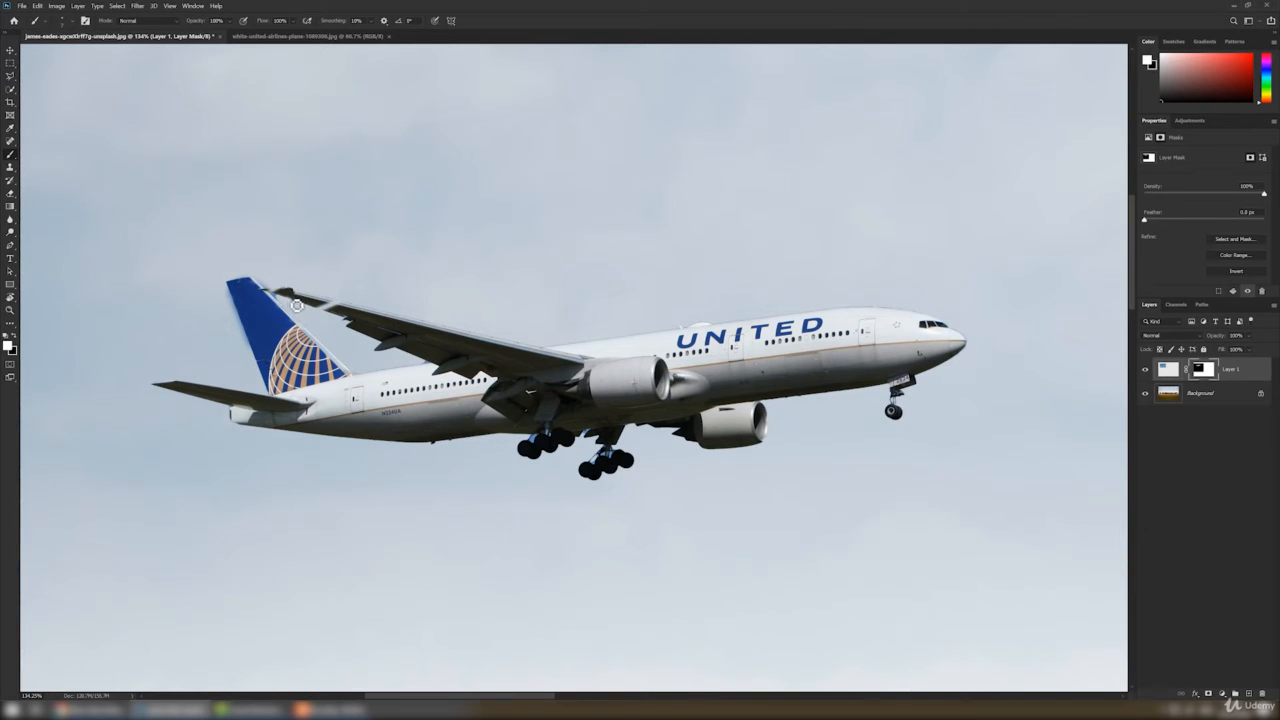
Paint black on the mask over the blue fringe below the outer wing and white over the faded strip near the wing tip.
scroll(297, 305, up, 5)
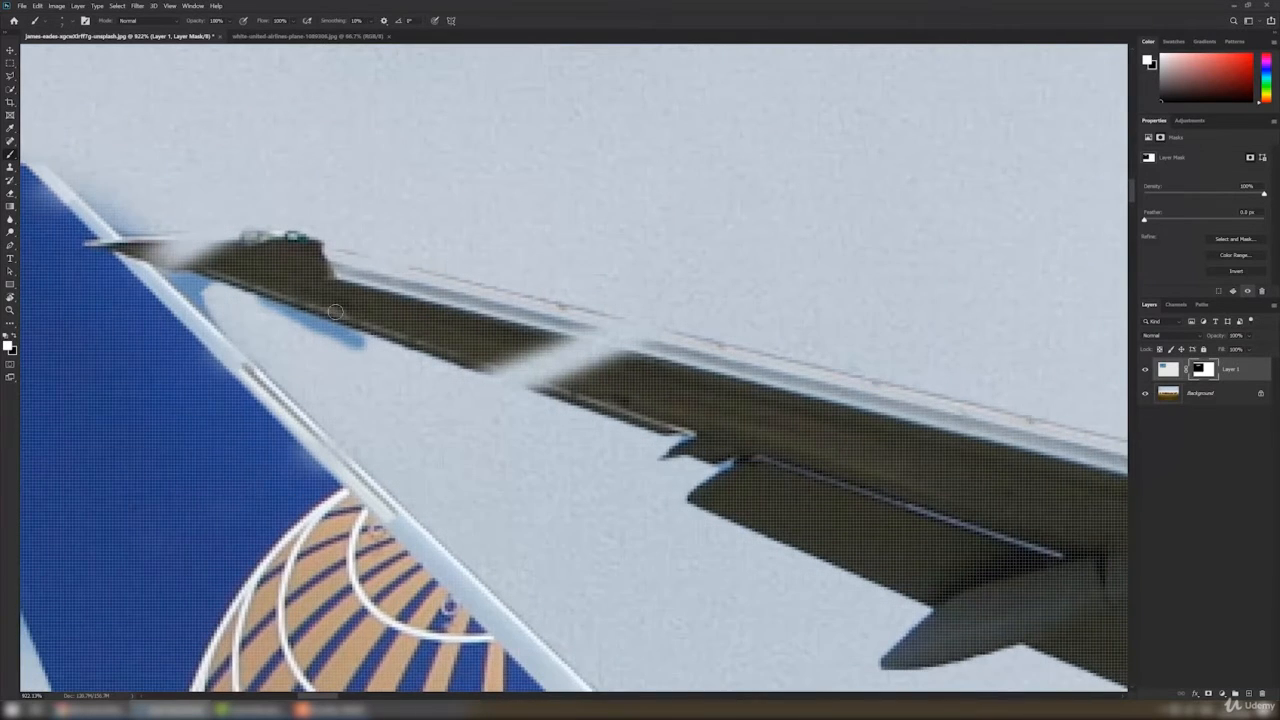
click(14, 336)
mouse_move(261, 299)
mouse_down()
mouse_move(350, 336)
mouse_move(270, 300)
mouse_move(200, 284)
mouse_move(192, 294)
mouse_up()
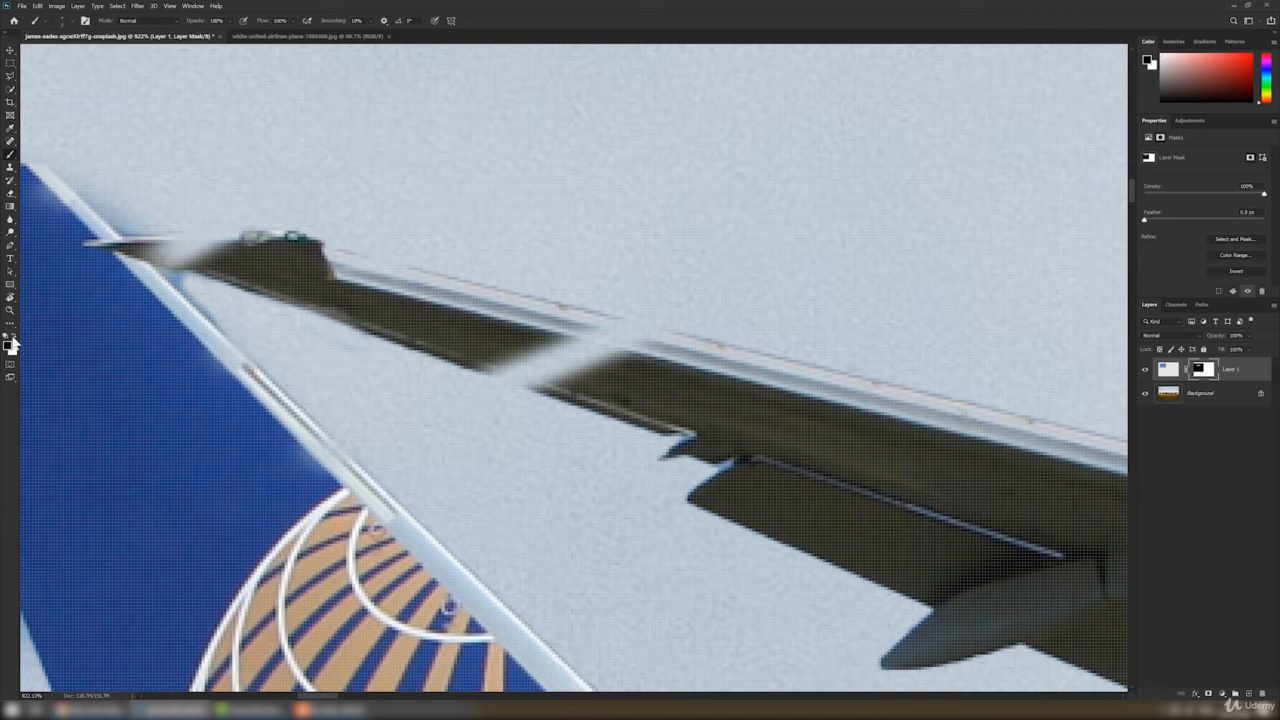
click(14, 336)
mouse_move(171, 240)
mouse_down()
mouse_move(268, 246)
mouse_move(178, 254)
mouse_up()
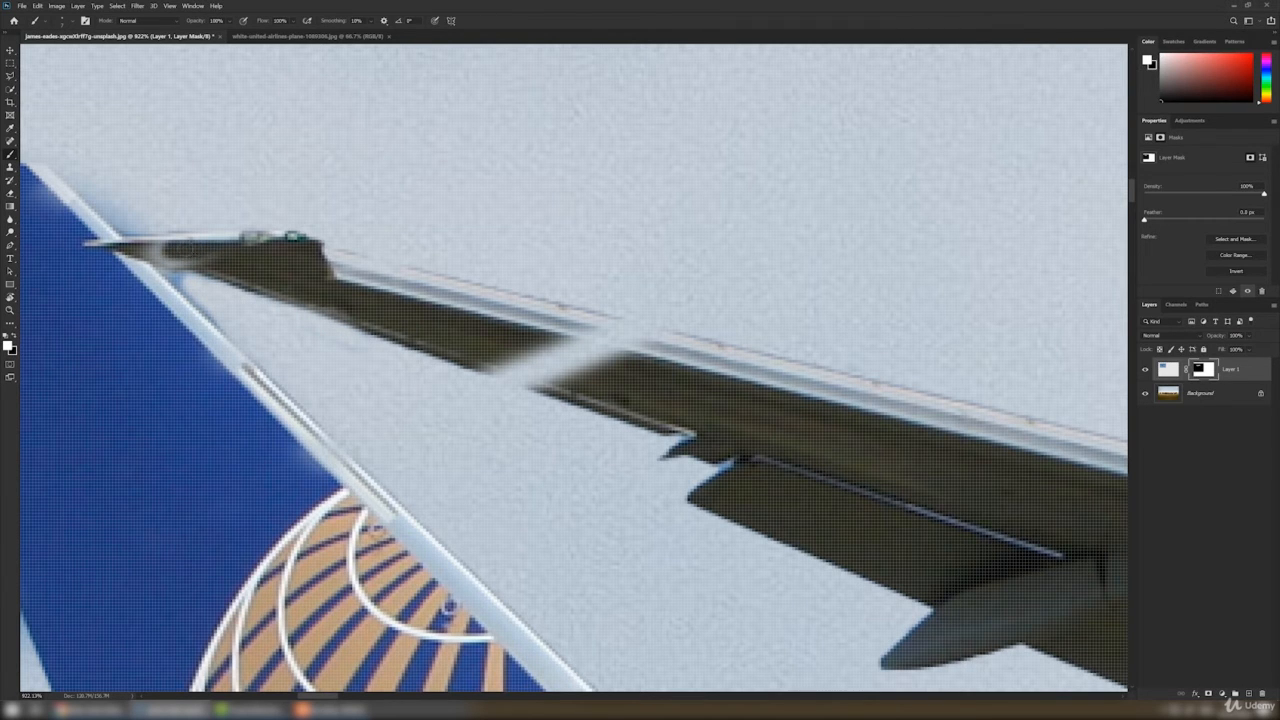
Shift the airplane layer slightly within the sky using the Move tool, with the whole photo in view.
key(ctrl+0)
key(v)
drag(275, 234, 265, 220)
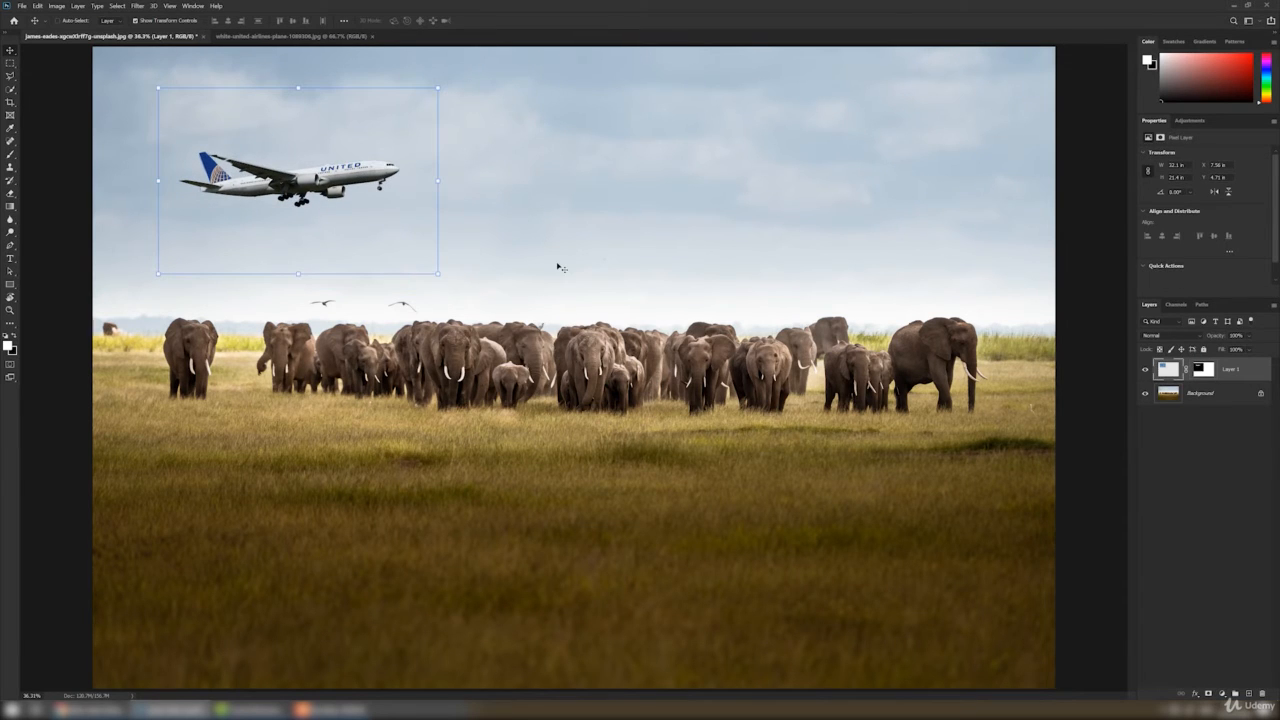
Hide and reshow the airplane layer to compare the photo with and without it, and inspect its layer mask.
scroll(558, 267, down, 1)
click(1146, 370)
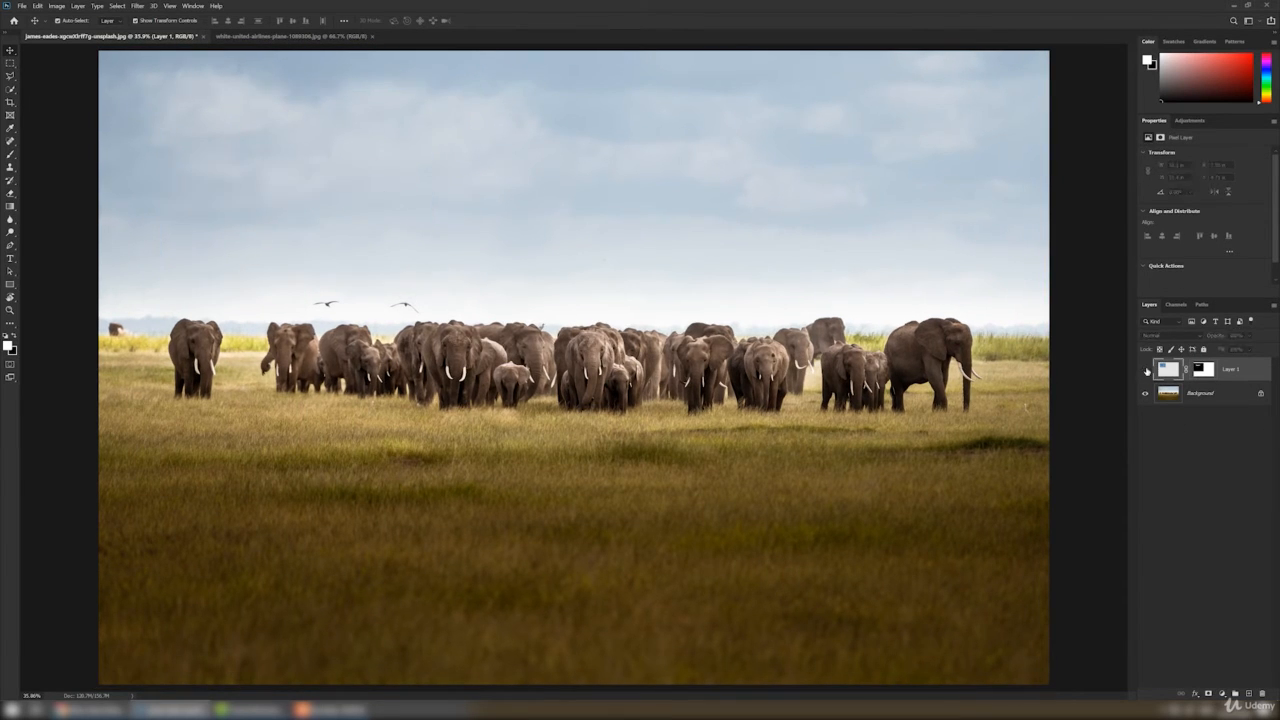
click(1146, 370)
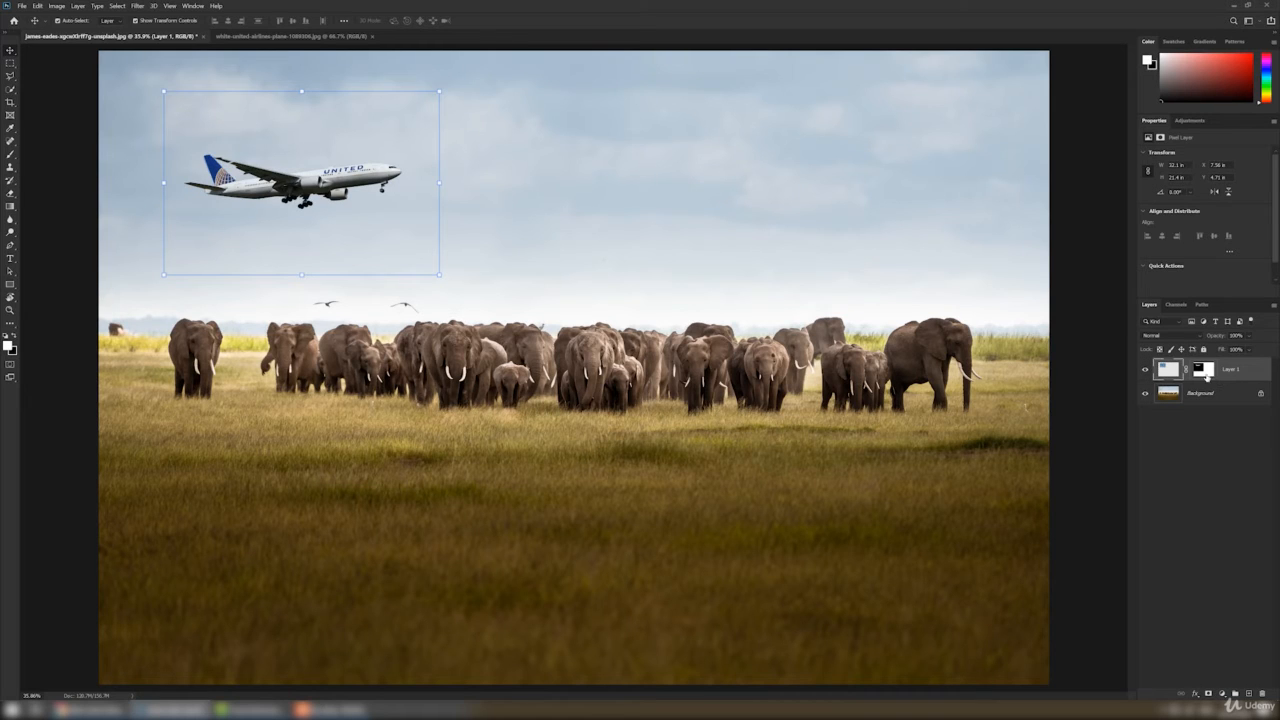
click(1203, 370)
click(788, 271)
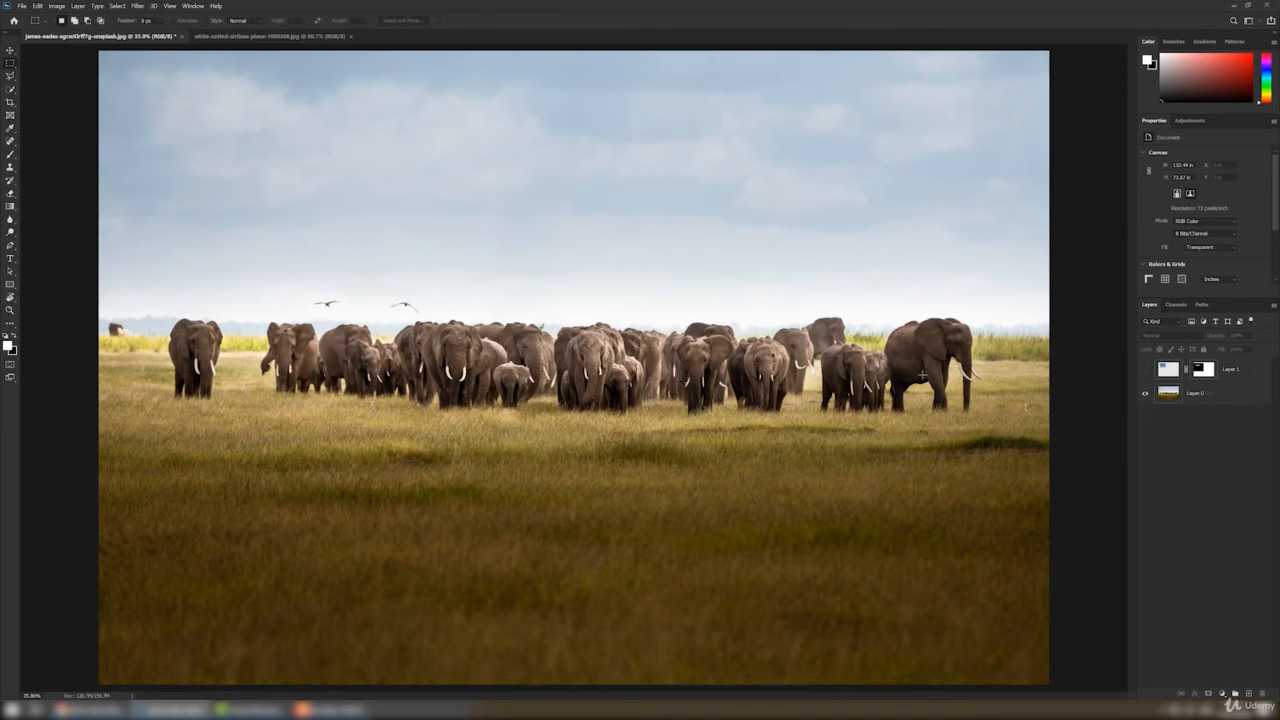
Add an empty layer above the elephant photo and draw a rectangular selection about 46 by 25 in across the central sky and herd.
click(11, 52)
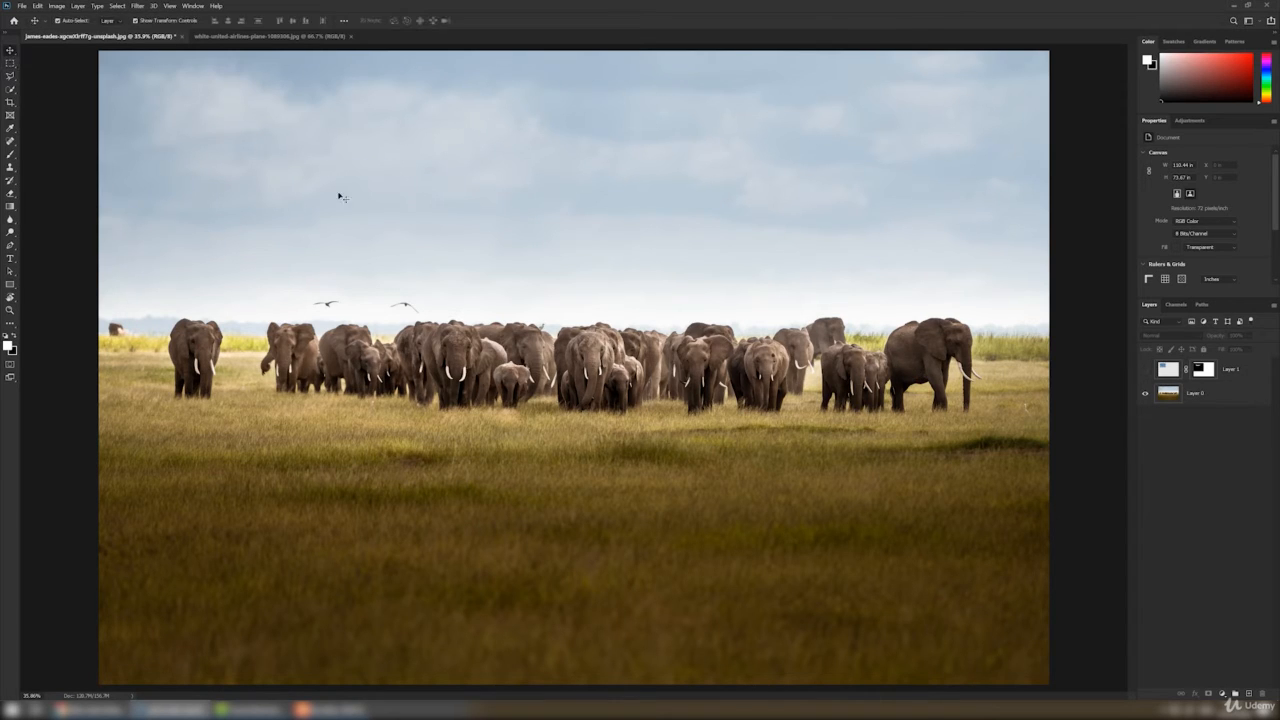
click(1140, 392)
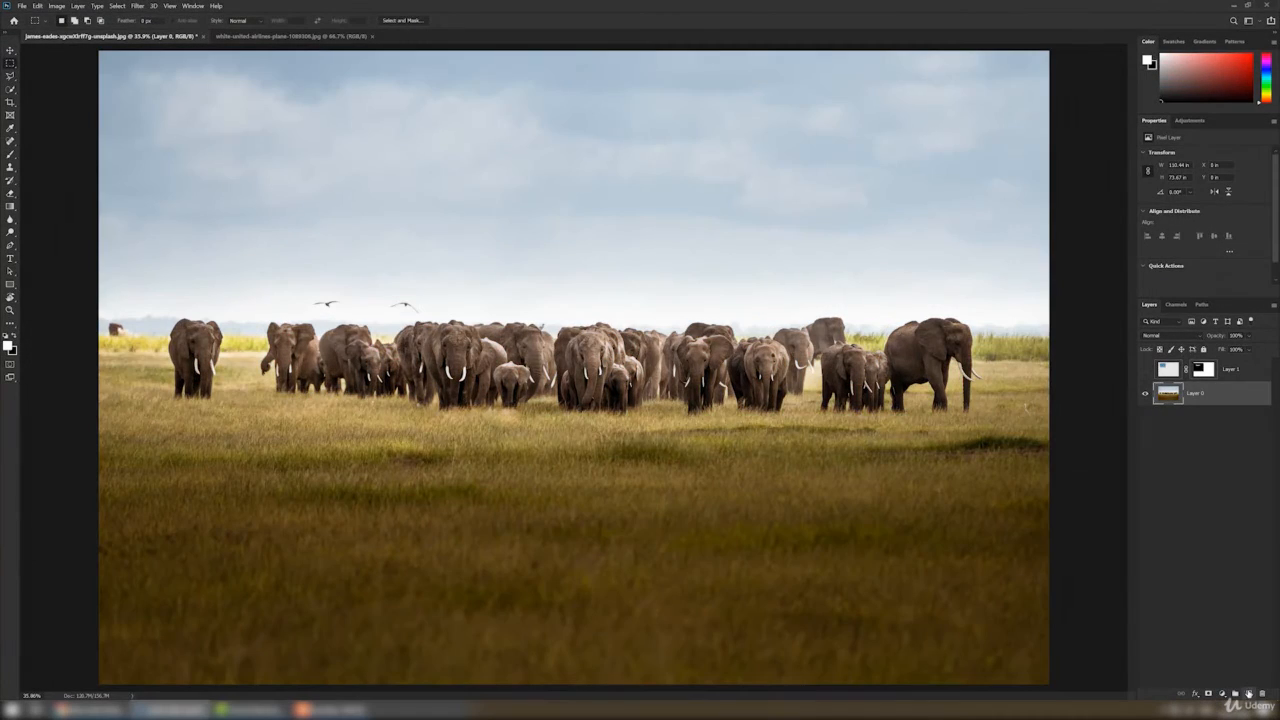
click(1248, 693)
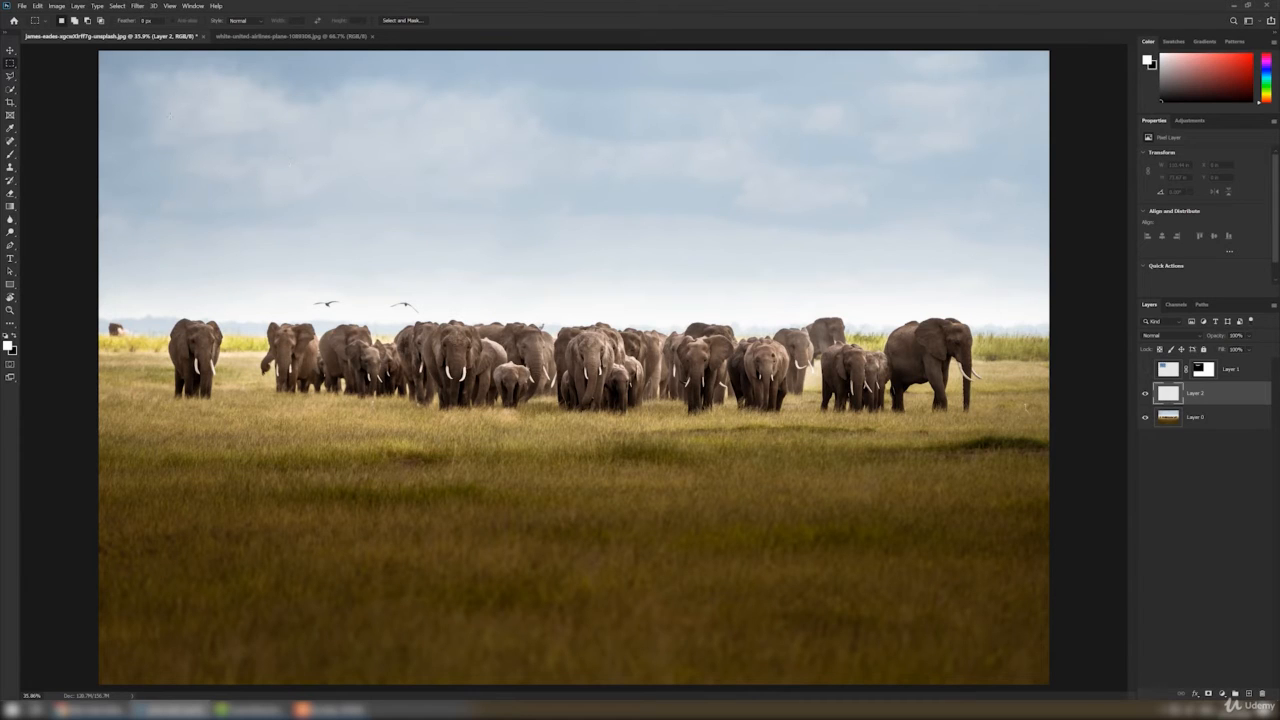
right_click(10, 66)
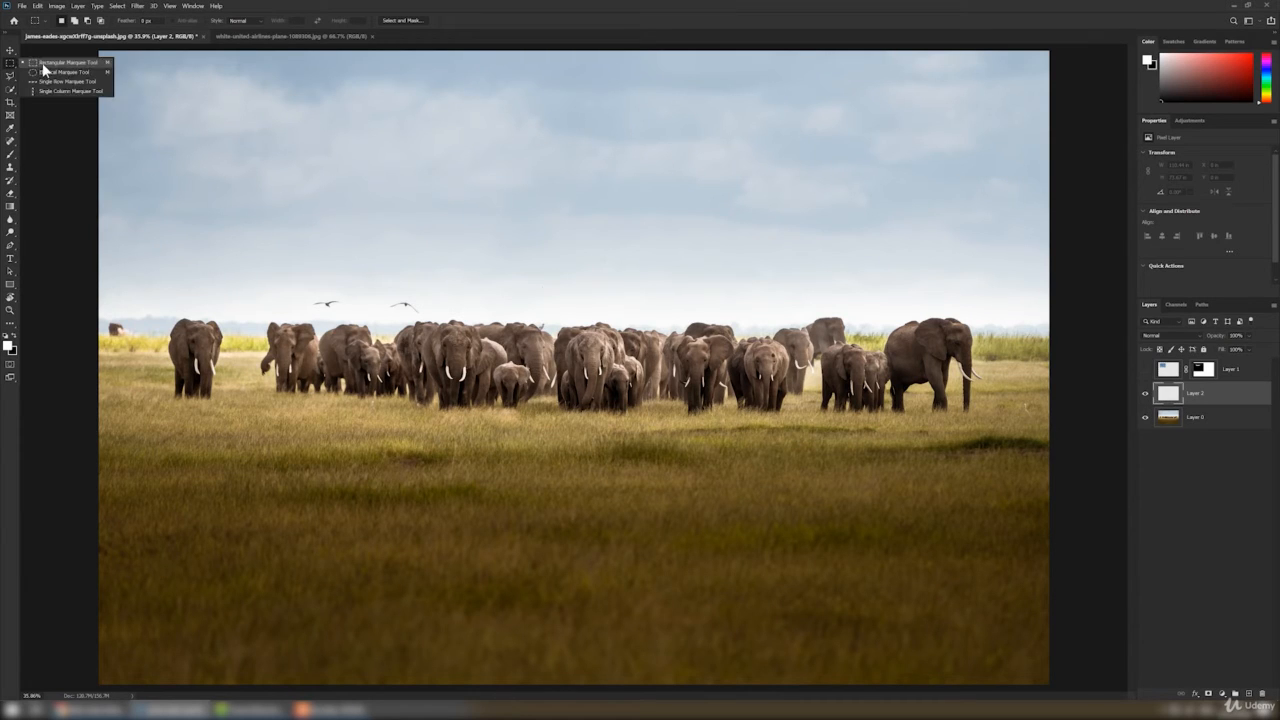
click(43, 64)
drag(391, 142, 790, 356)
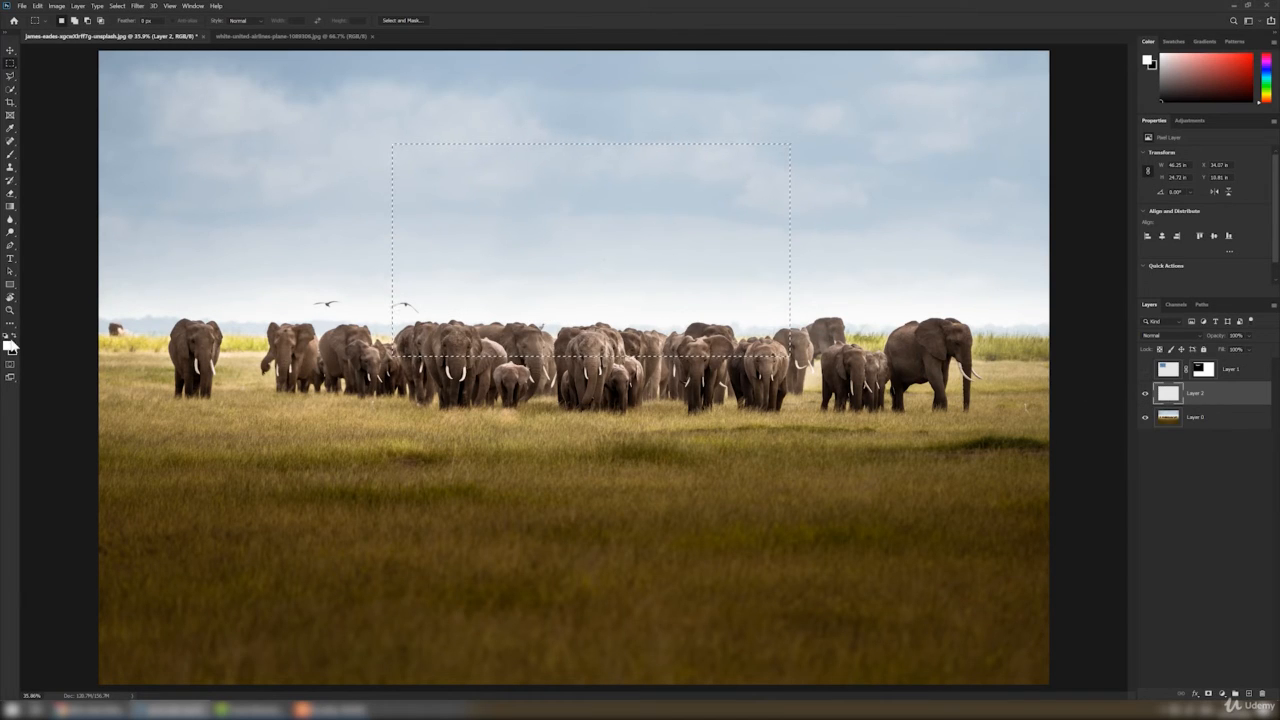
Choose a strong red as the foreground color and fill the rectangular selection with it using the Paint Bucket tool.
key(x)
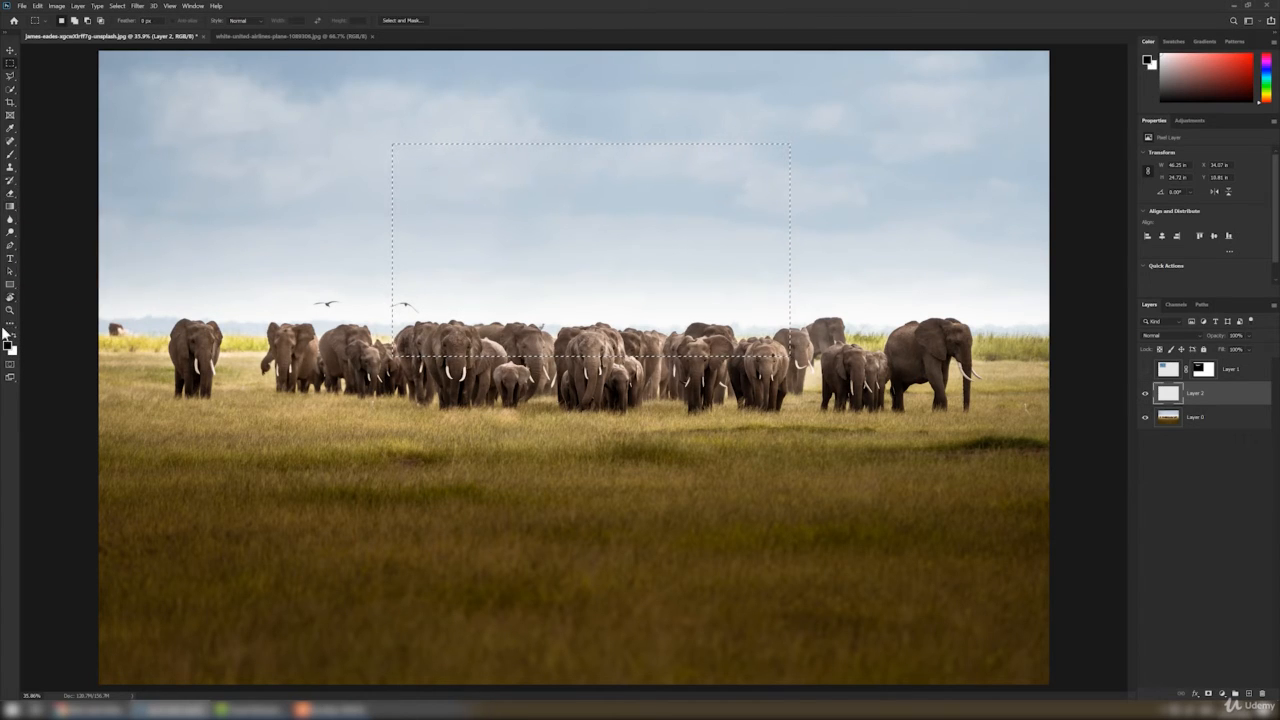
click(8, 345)
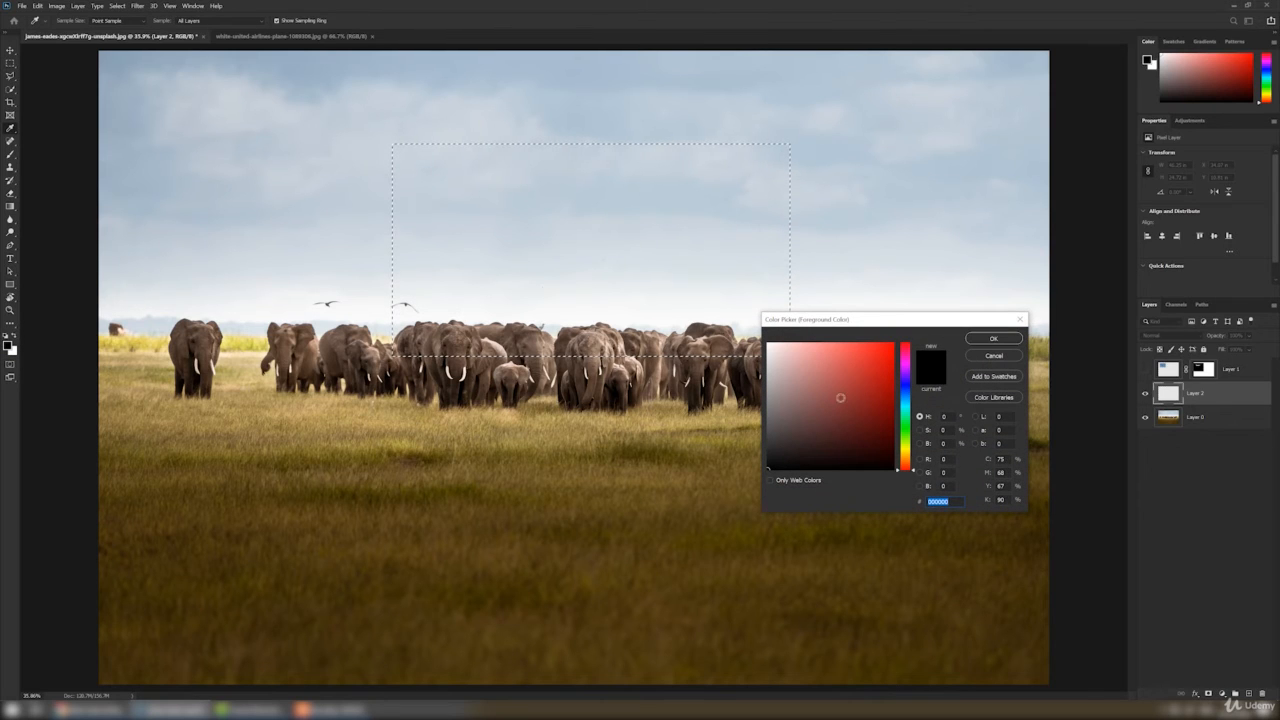
mouse_move(840, 398)
mouse_down()
mouse_move(864, 376)
mouse_move(877, 390)
mouse_move(883, 380)
mouse_up()
click(992, 340)
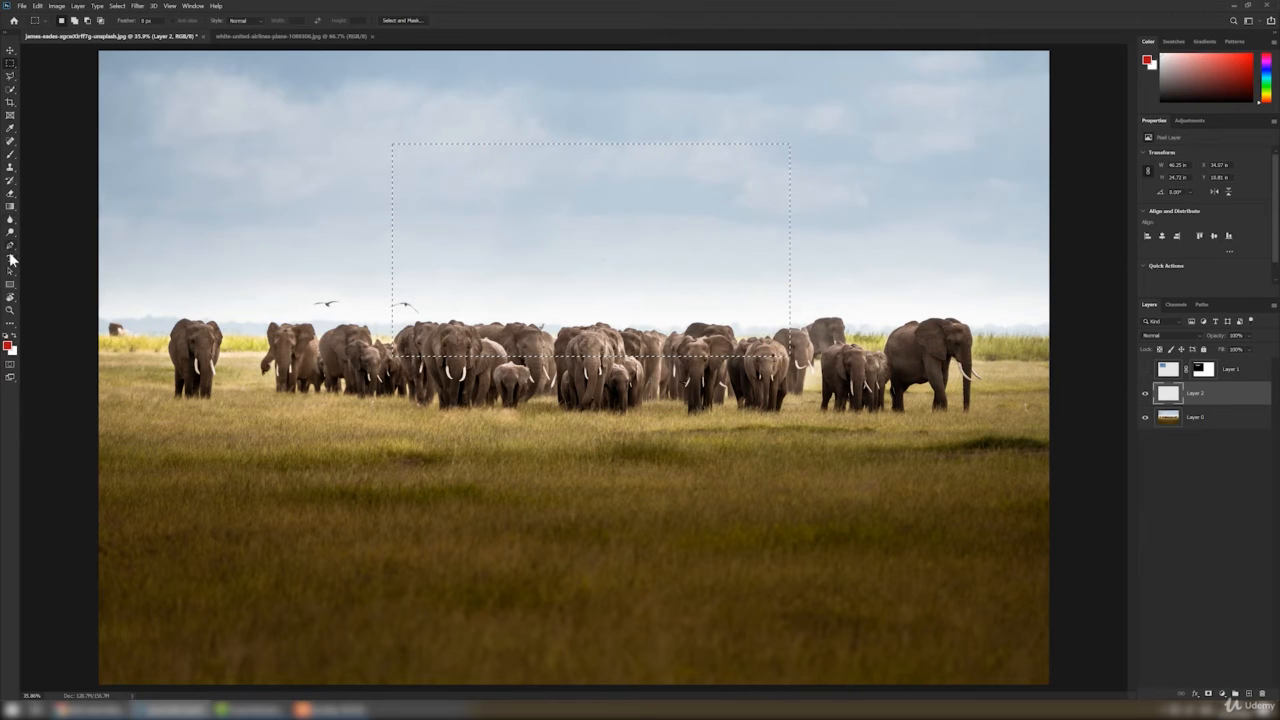
click(10, 209)
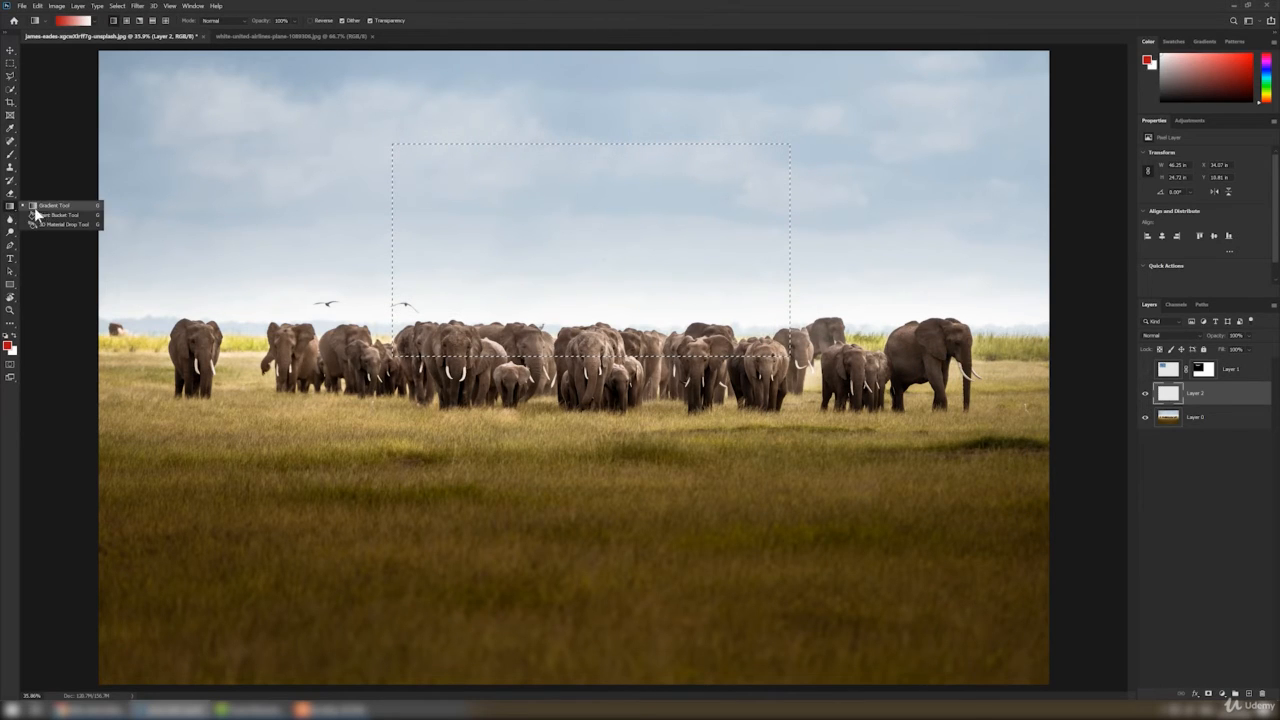
click(72, 216)
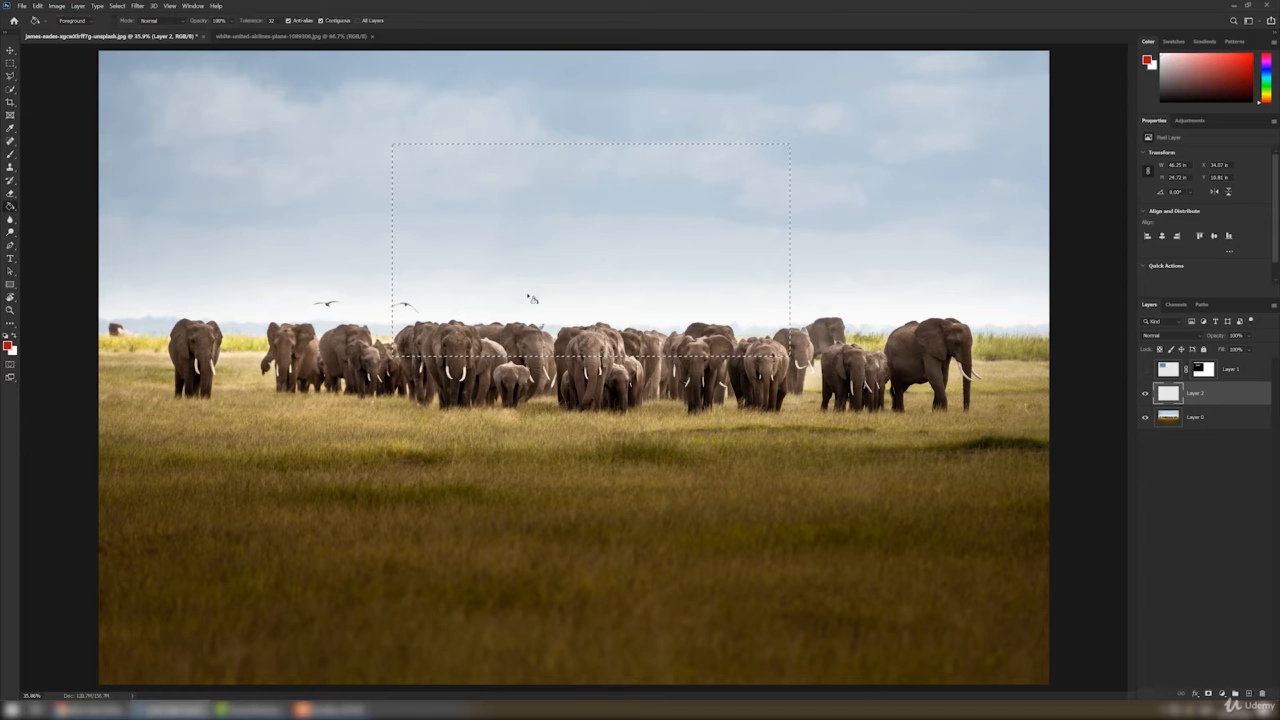
click(557, 268)
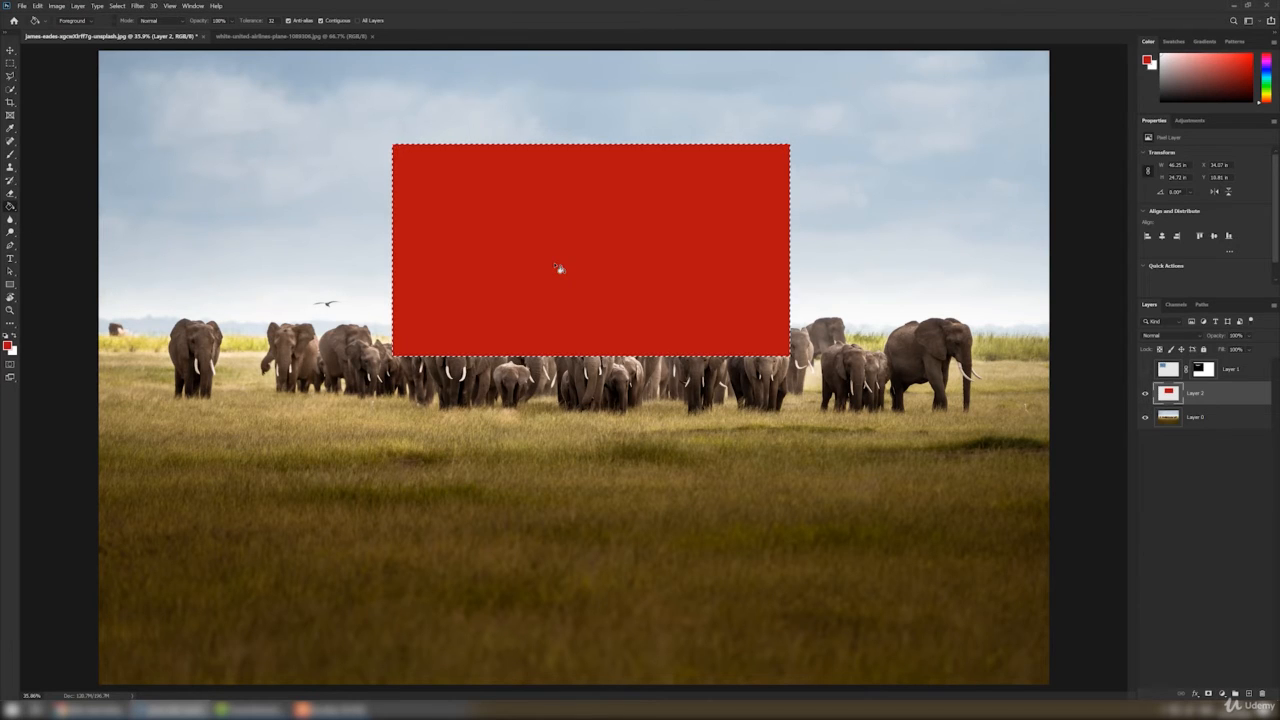
Move the red rectangle down over the middle of the herd, then hide and reshow it to check the photo beneath.
key(v)
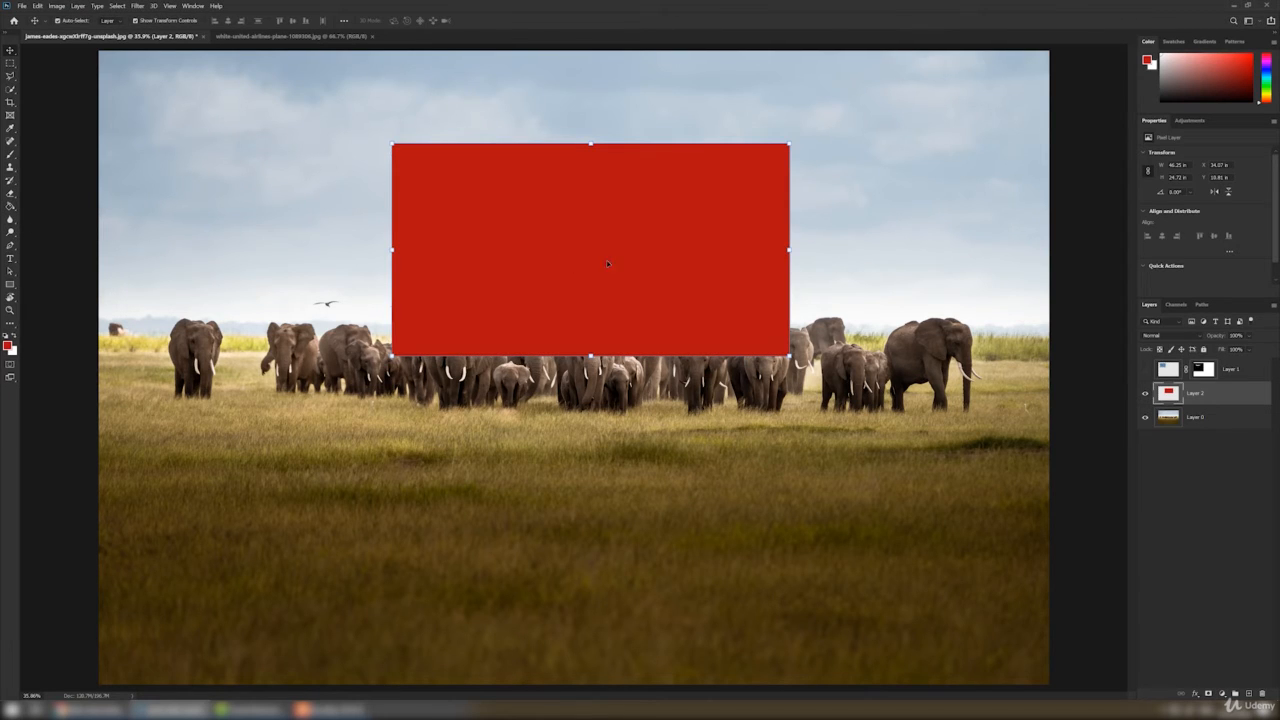
drag(613, 248, 533, 426)
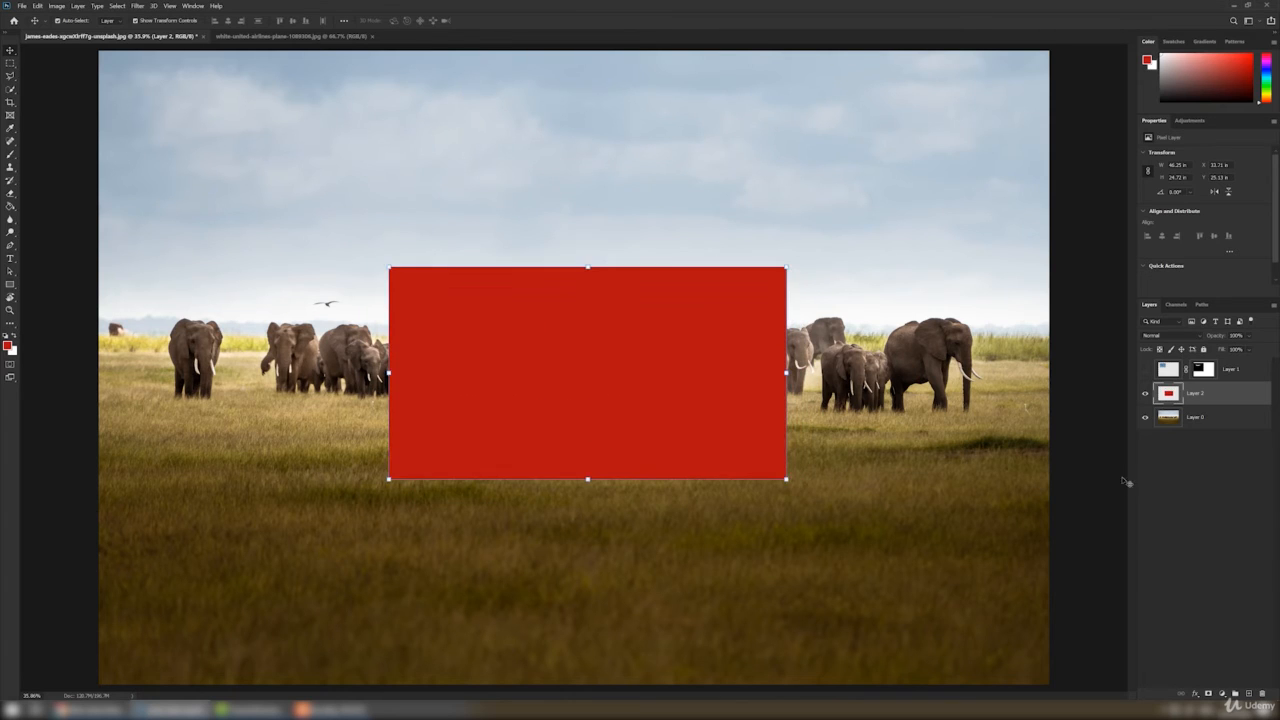
click(1184, 419)
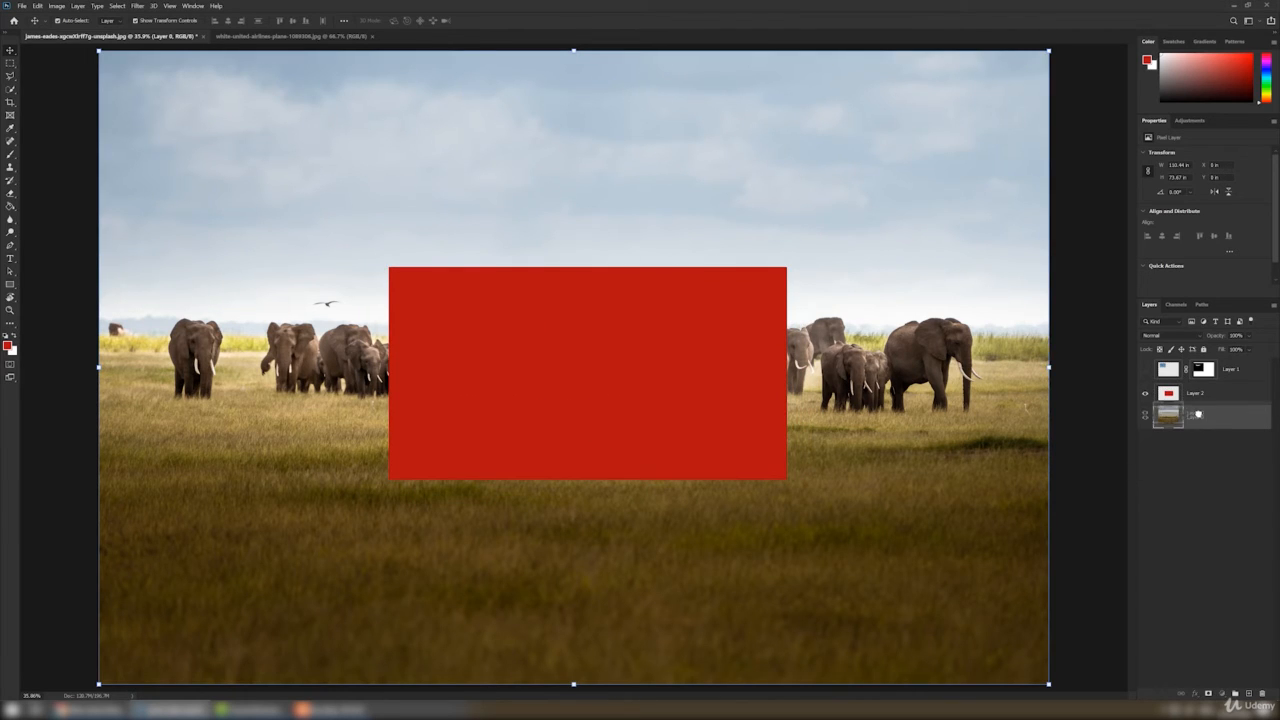
click(1145, 394)
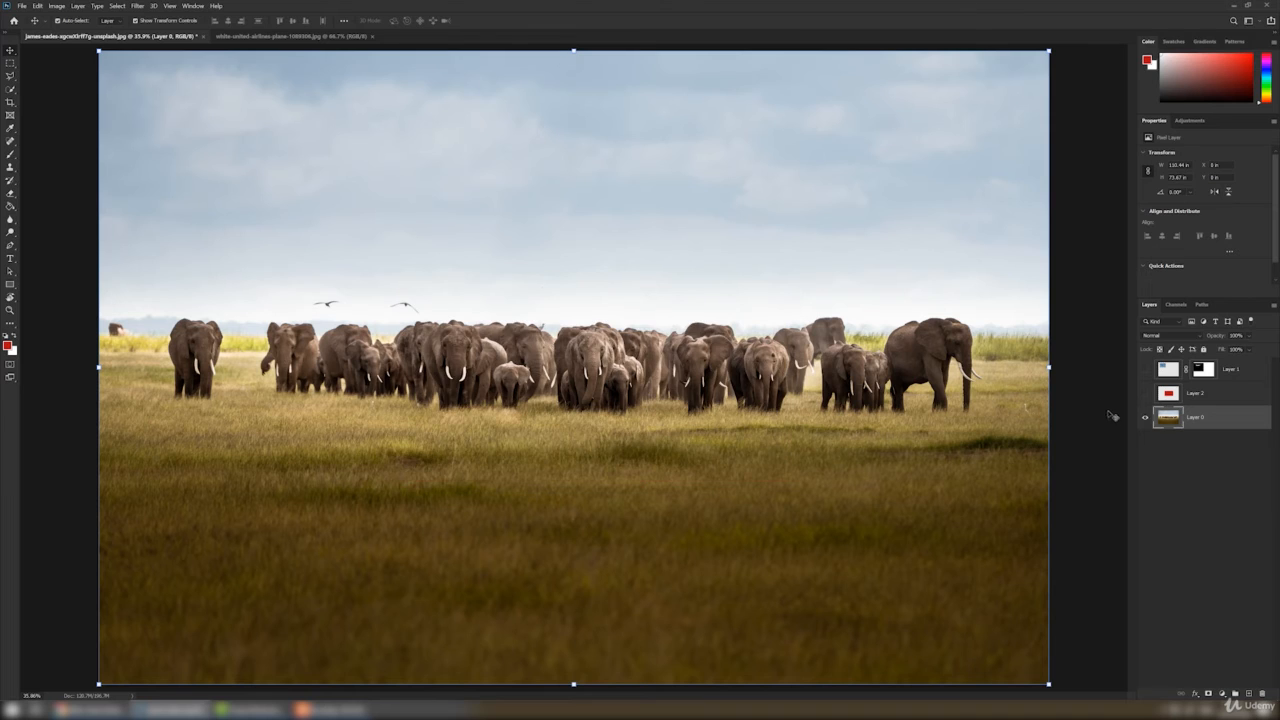
click(1145, 393)
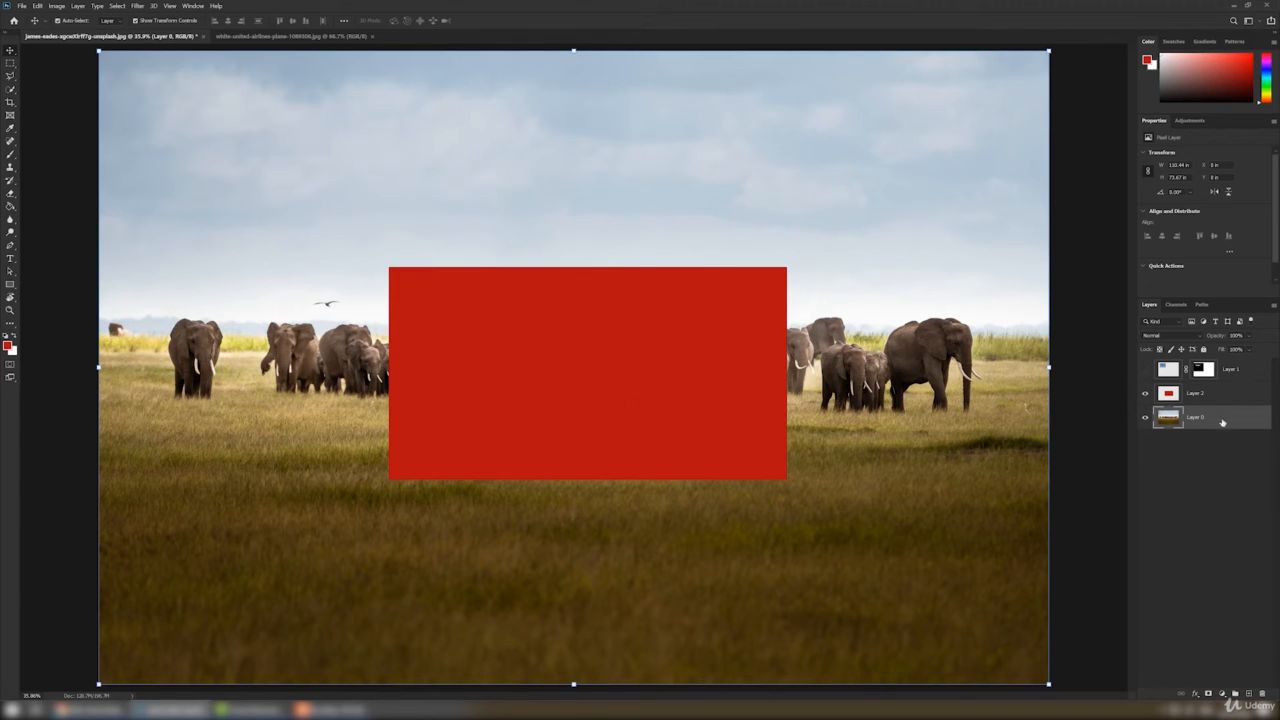
Place the elephant photo layer above the red rectangle layer and clip it to the rectangle with a clipping mask.
drag(1216, 424, 1214, 396)
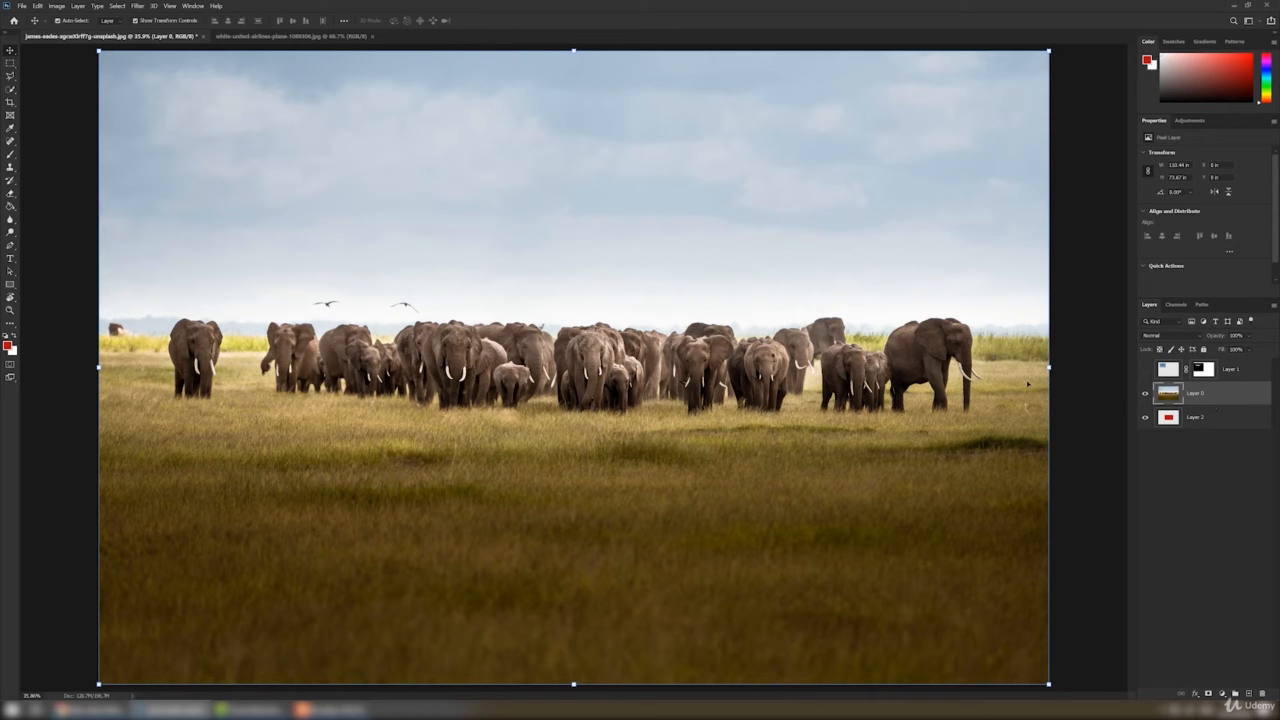
click(79, 7)
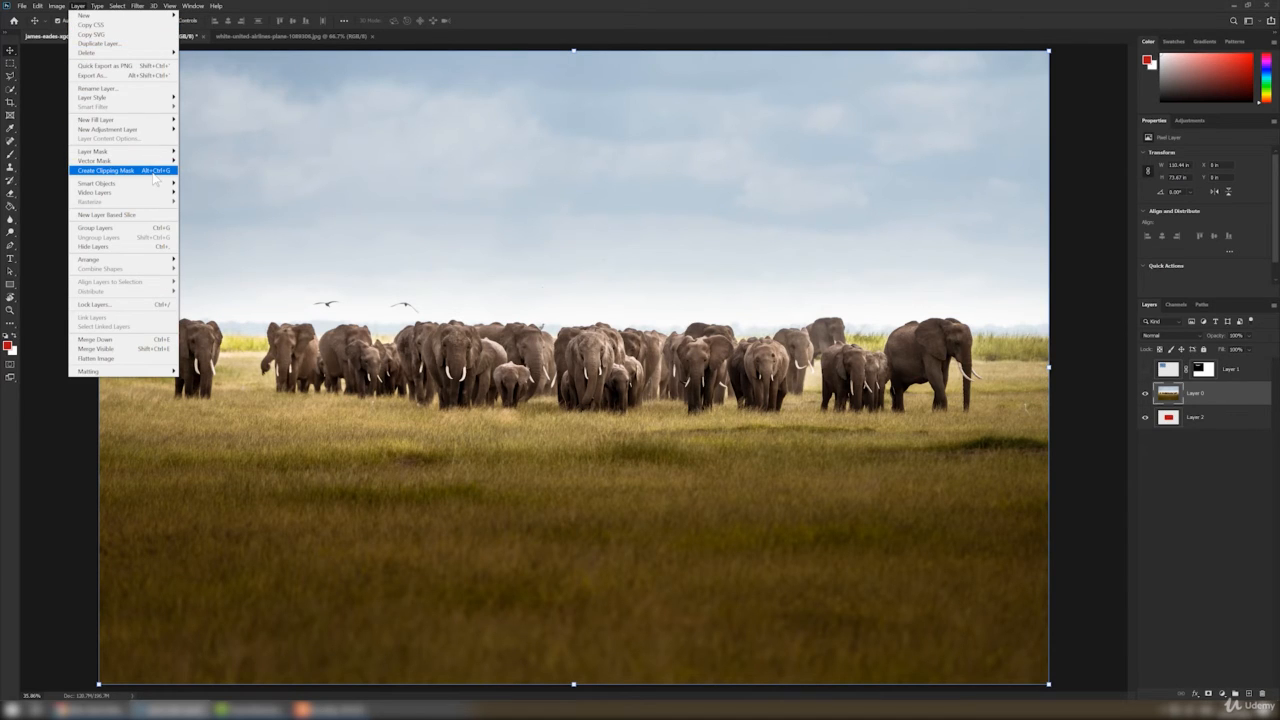
click(158, 172)
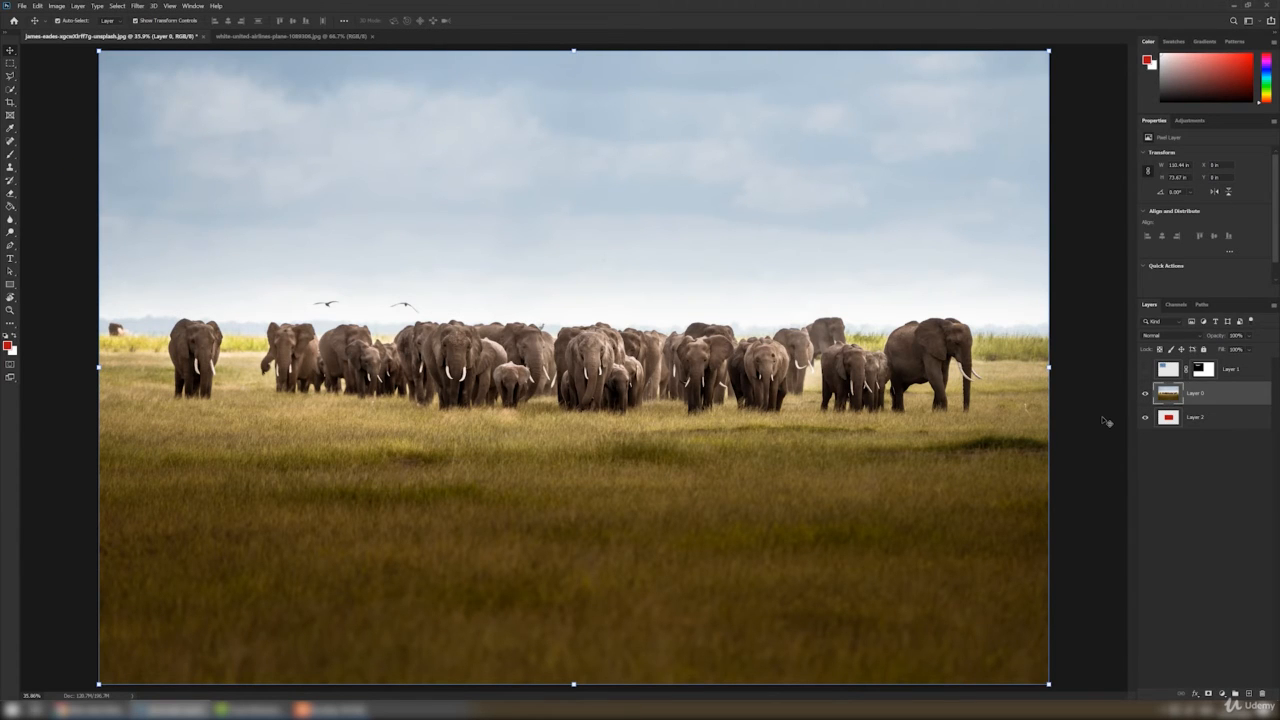
key(ctrl+alt+g)
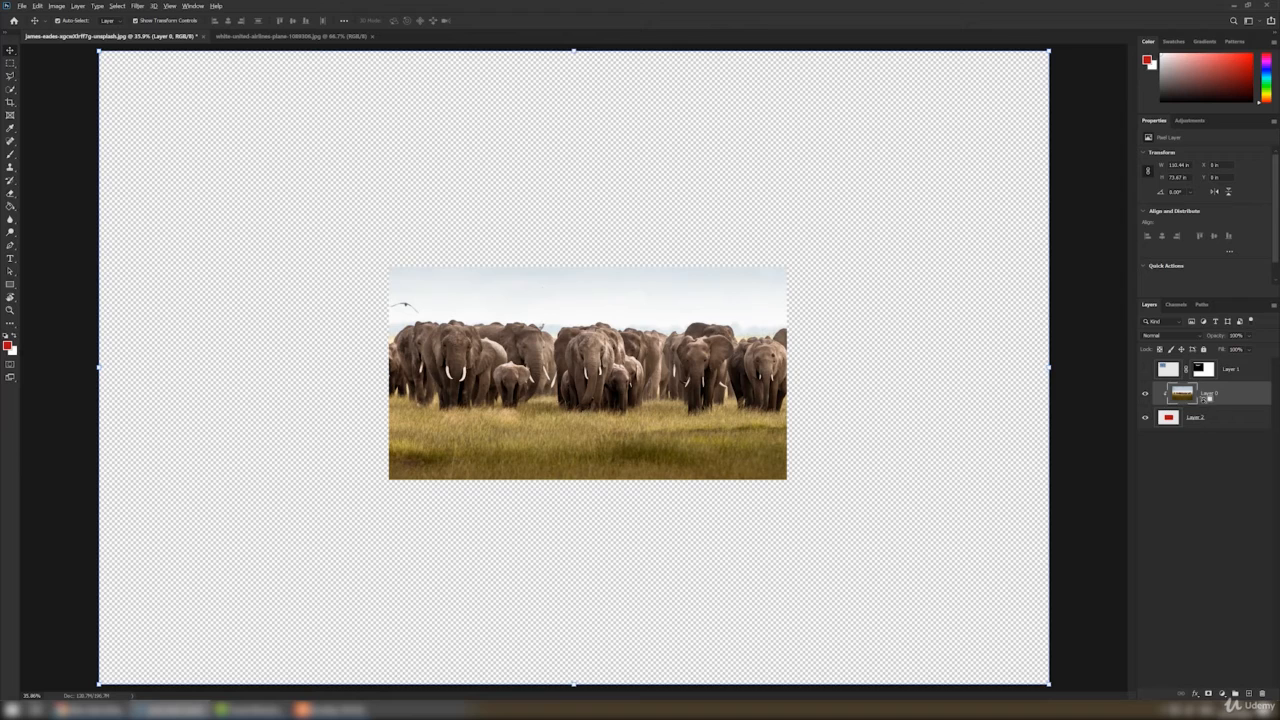
Release and recreate the clipping mask between the elephant photo and the rectangle layer several times.
alt+click(1204, 406)
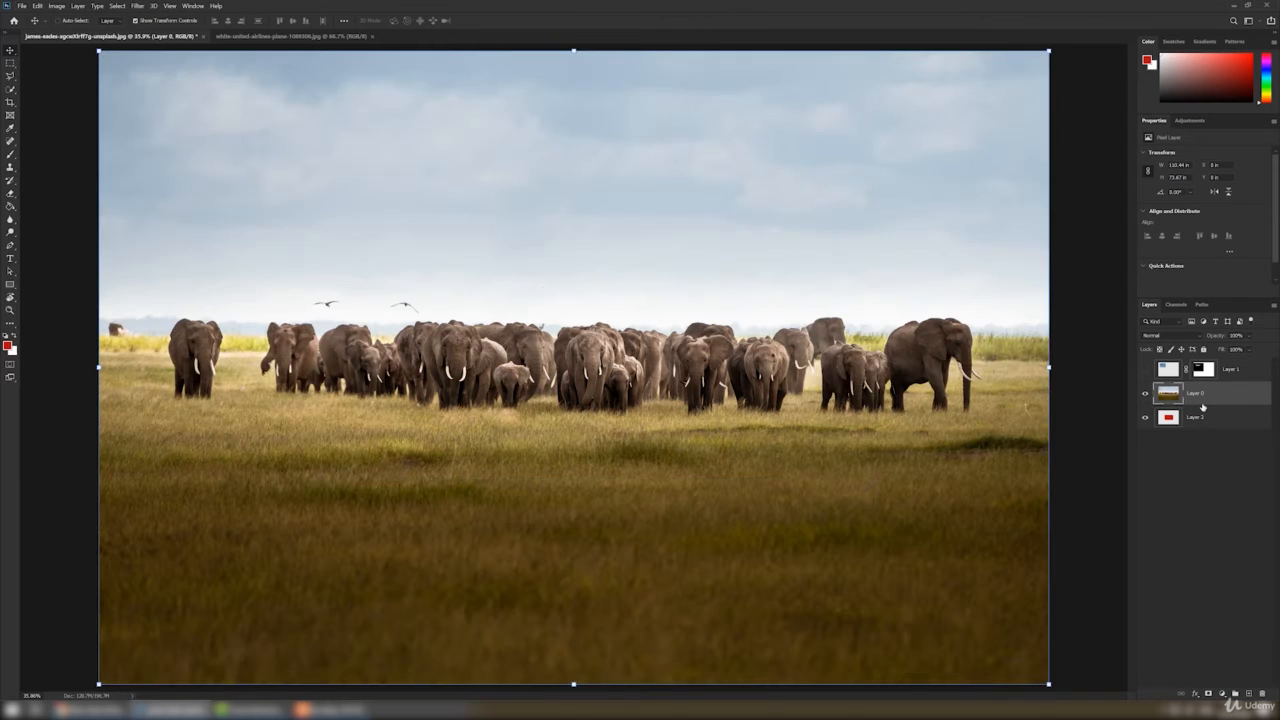
click(77, 6)
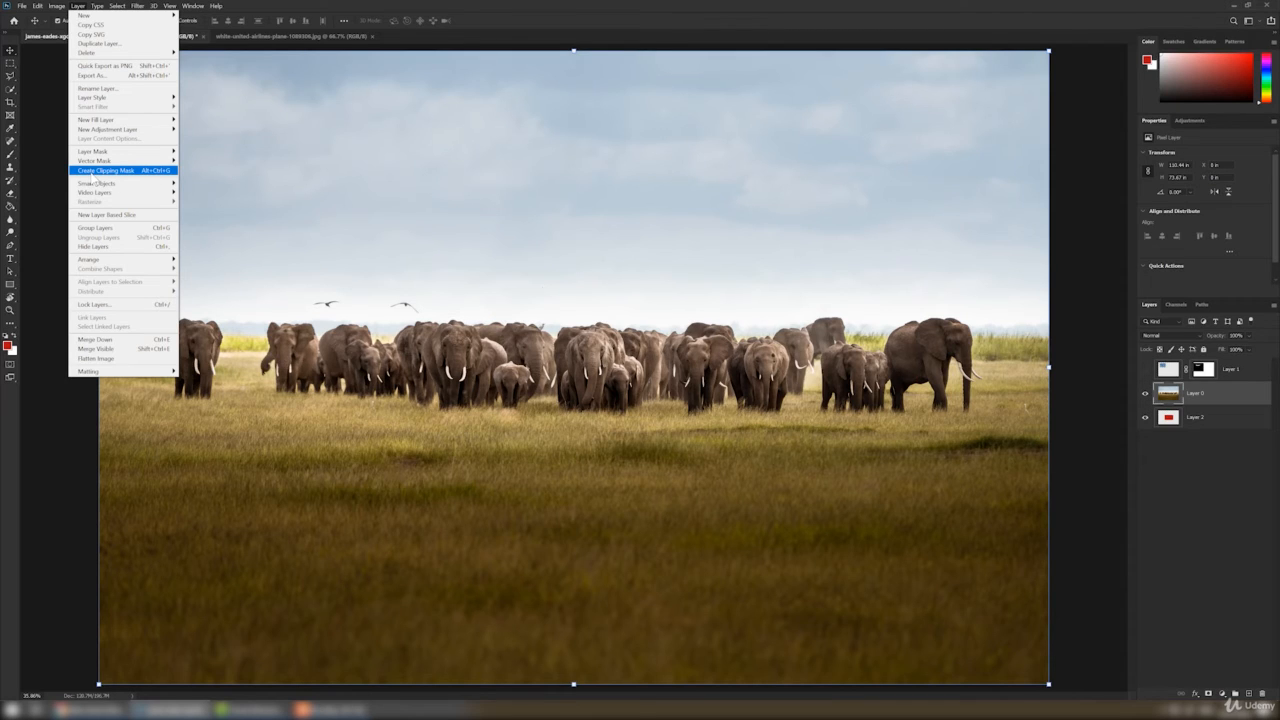
click(95, 172)
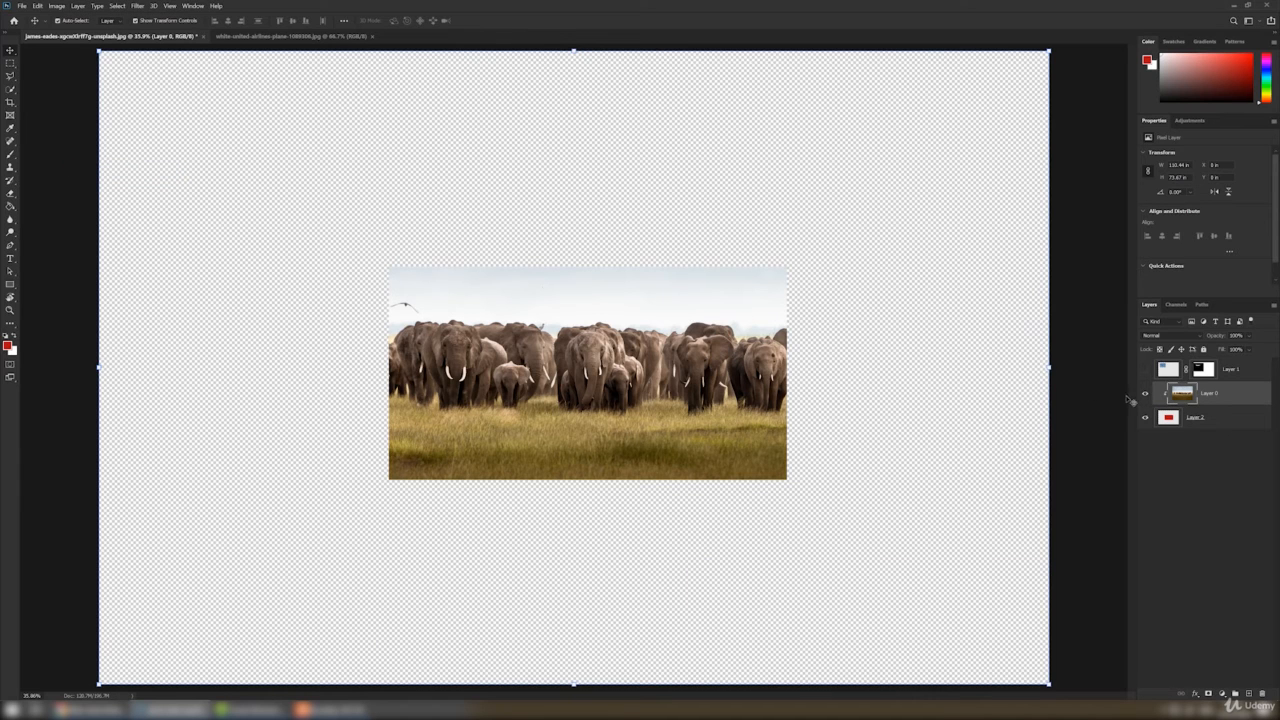
key(ctrl+alt+g)
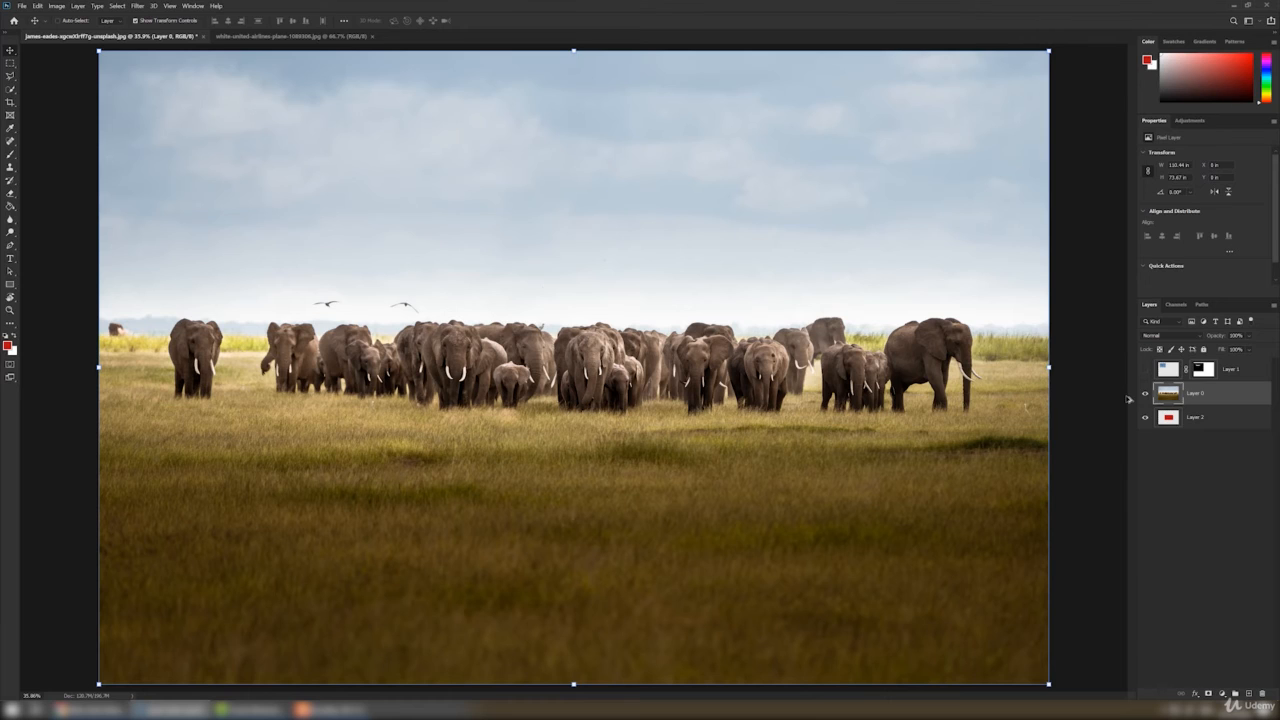
key(ctrl+alt+g)
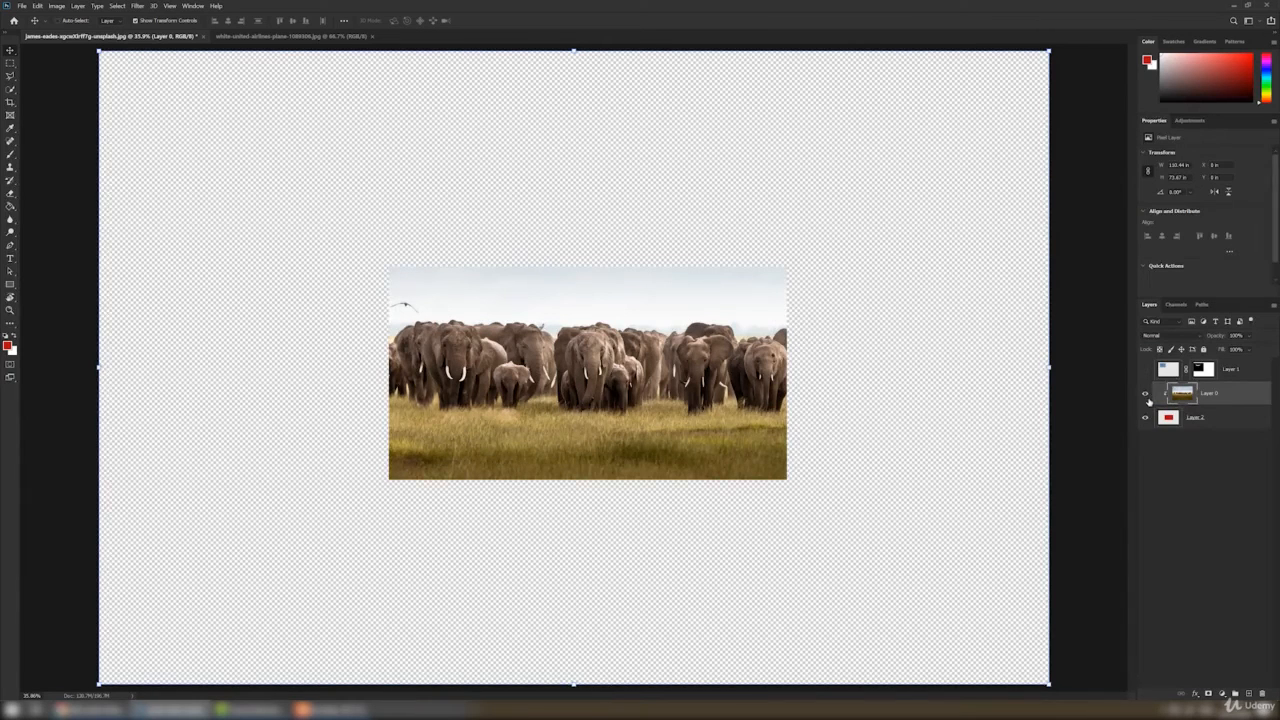
alt+click(1149, 404)
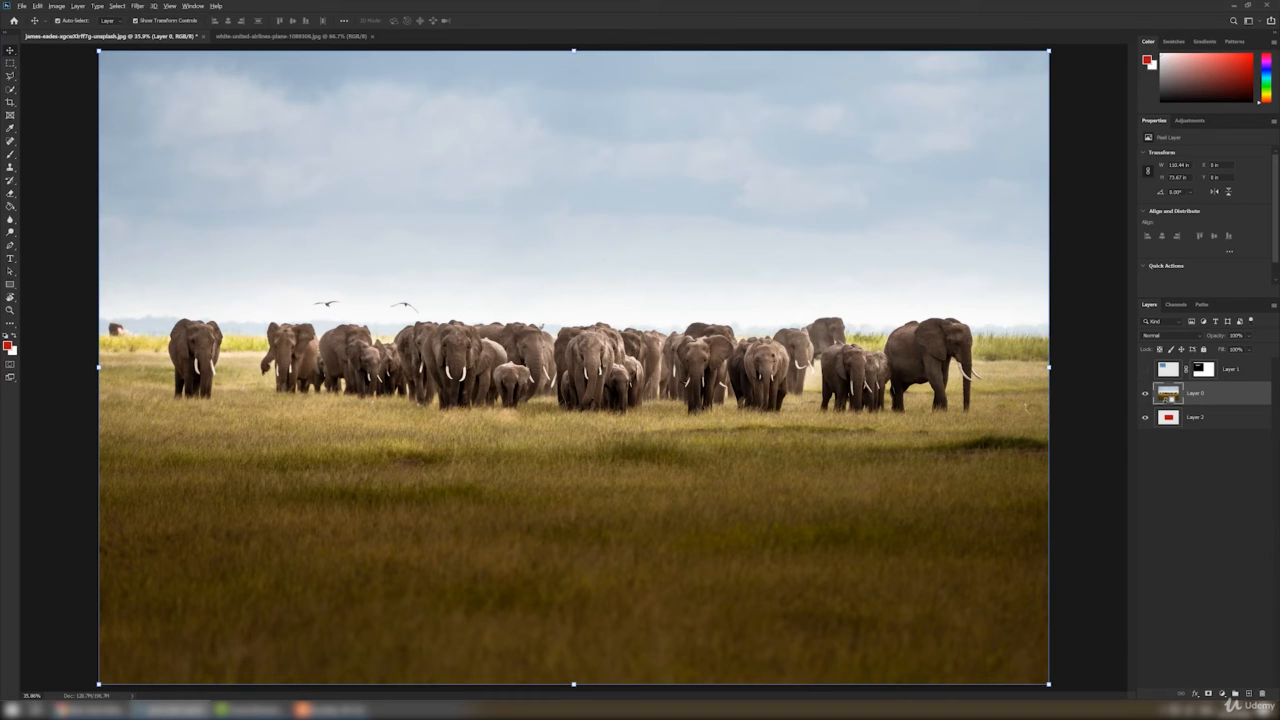
alt+click(1160, 405)
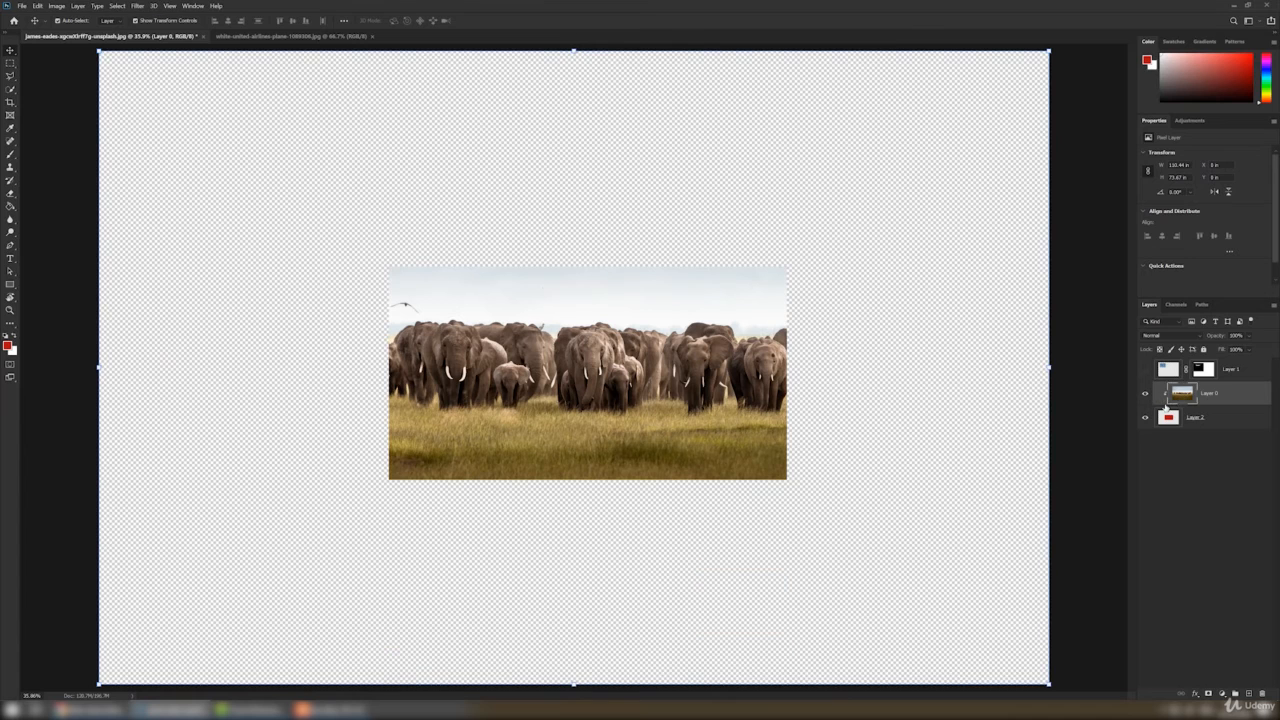
Shift the clipped elephant photo slightly right and down within the rectangle.
drag(556, 510, 672, 334)
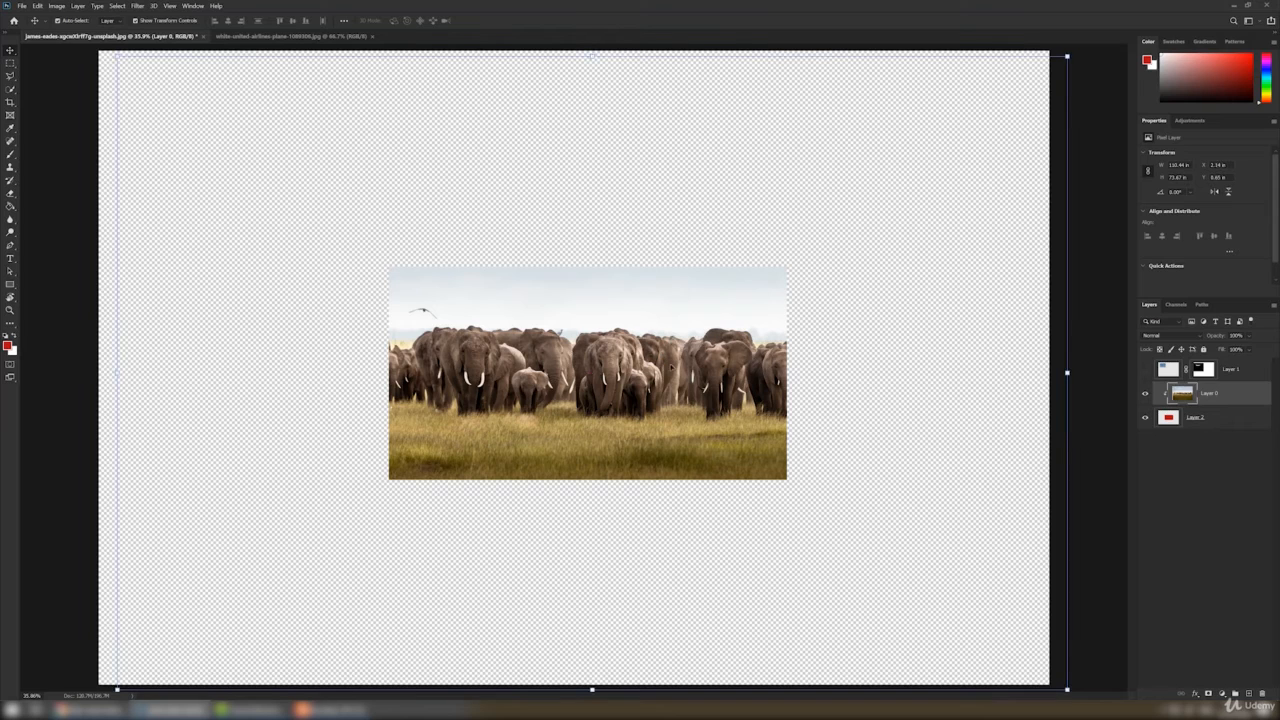
Release the clipping mask between the elephant photo and the red rectangle, and hide both layers.
alt+click(1208, 405)
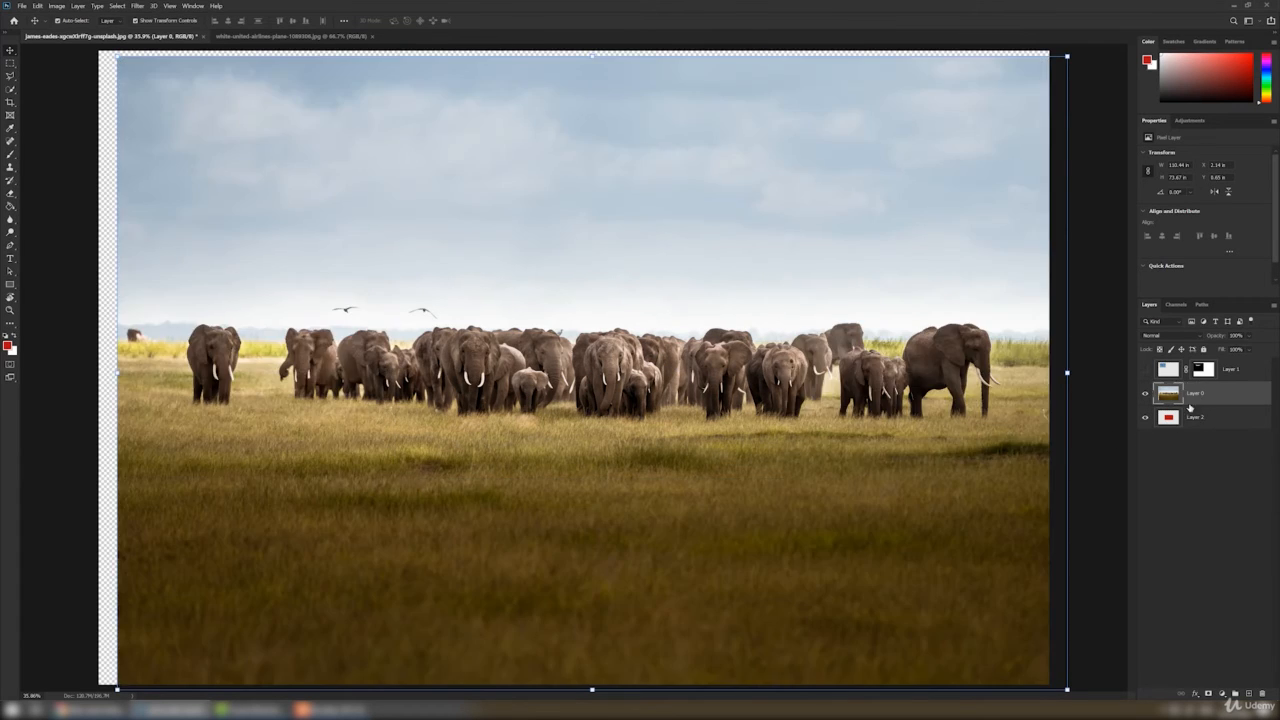
click(1147, 418)
click(1145, 398)
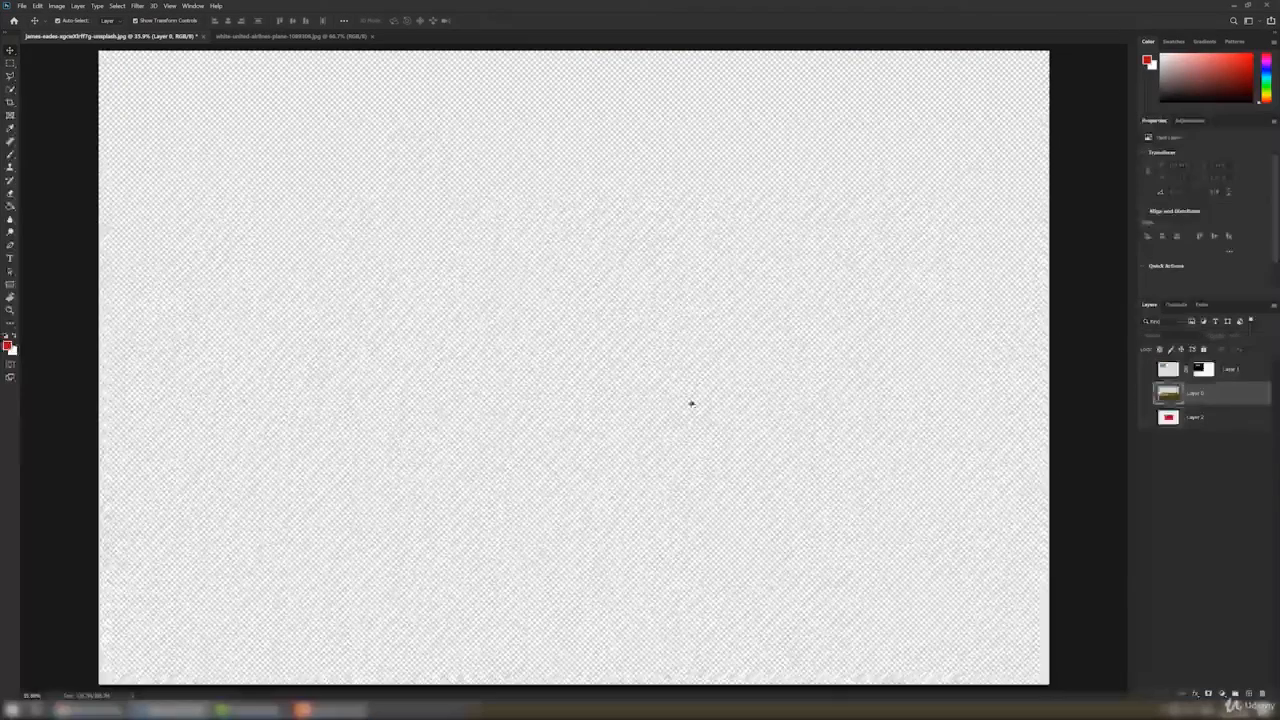
Add the red text "INMOTIF" and enlarge it across the middle of the canvas.
click(10, 259)
click(437, 308)
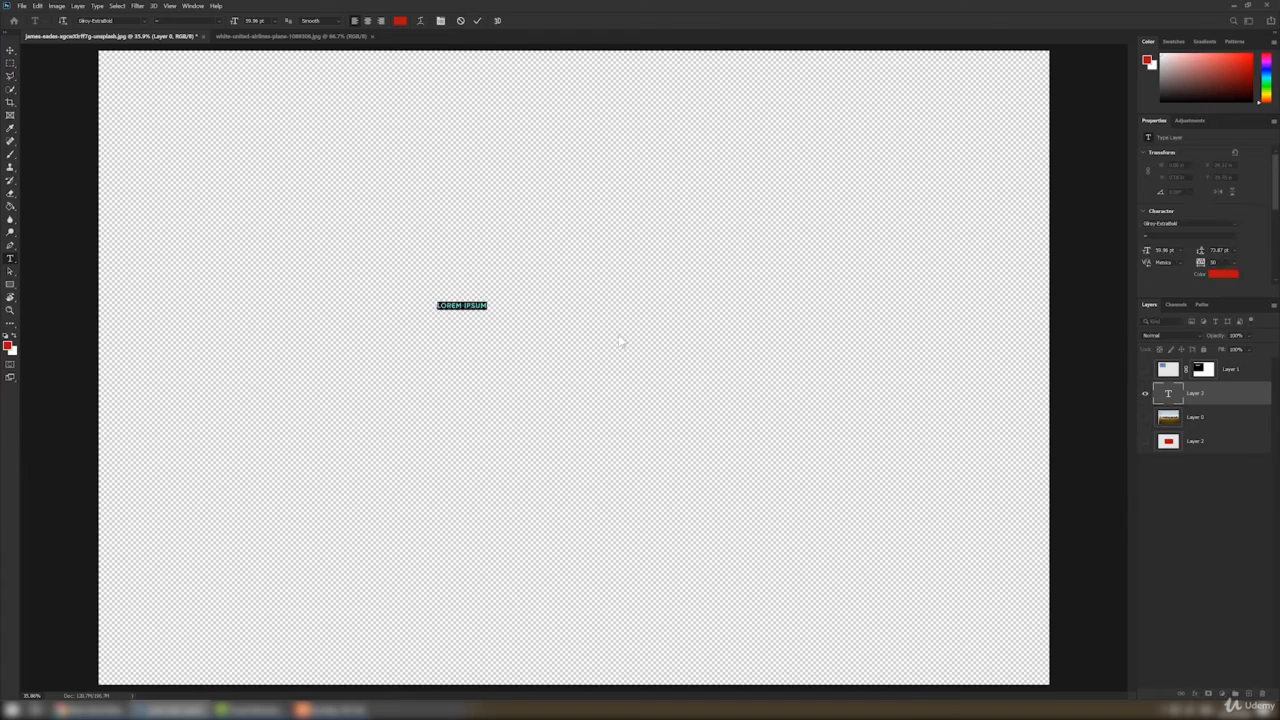
key(BackSpace)
text(JNMOTIF)
click(10, 50)
key(ctrl+t)
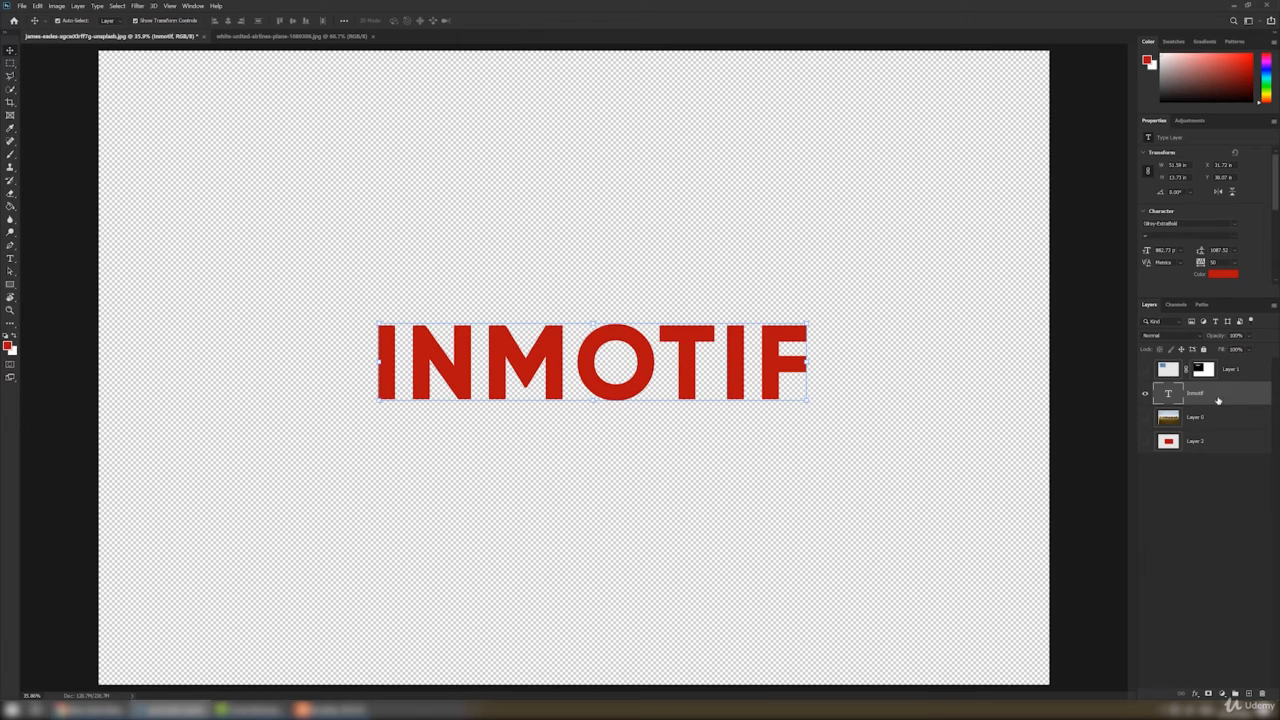
Place the INMOTIF text layer below the reshown elephant photo and clip the photo to the letters, repositioning the herd inside them.
drag(1218, 410, 1215, 424)
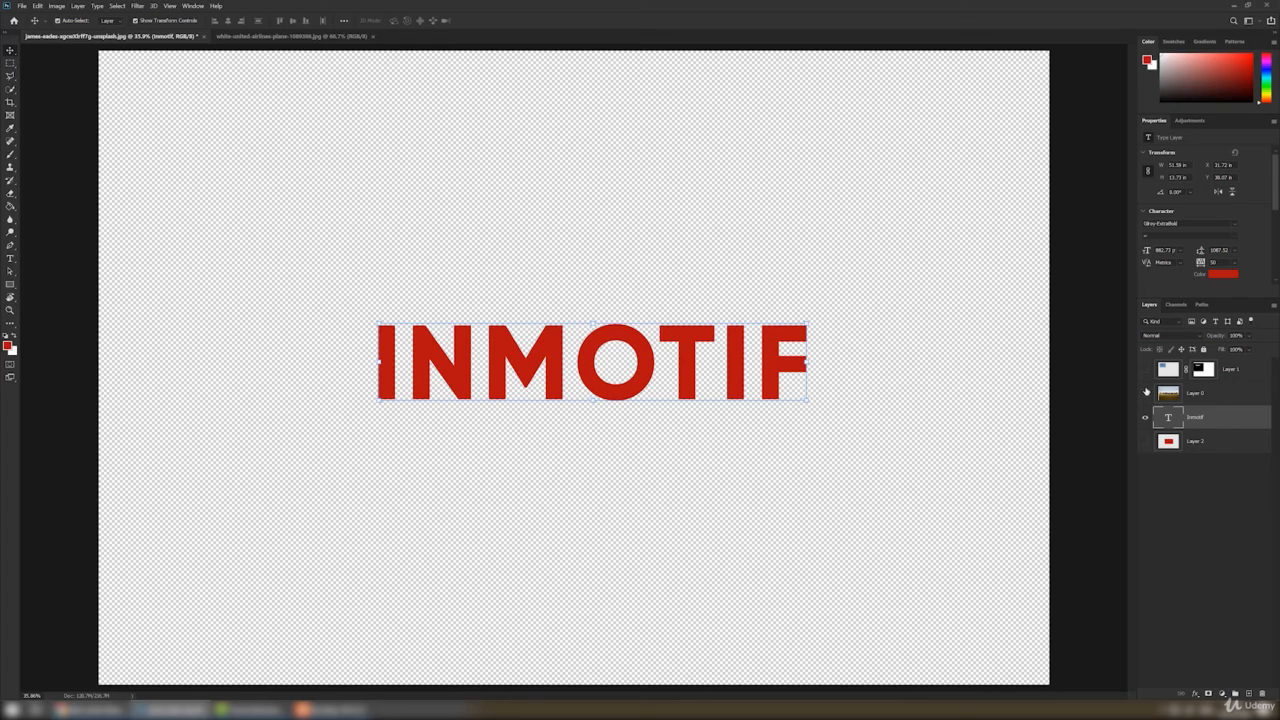
click(1145, 394)
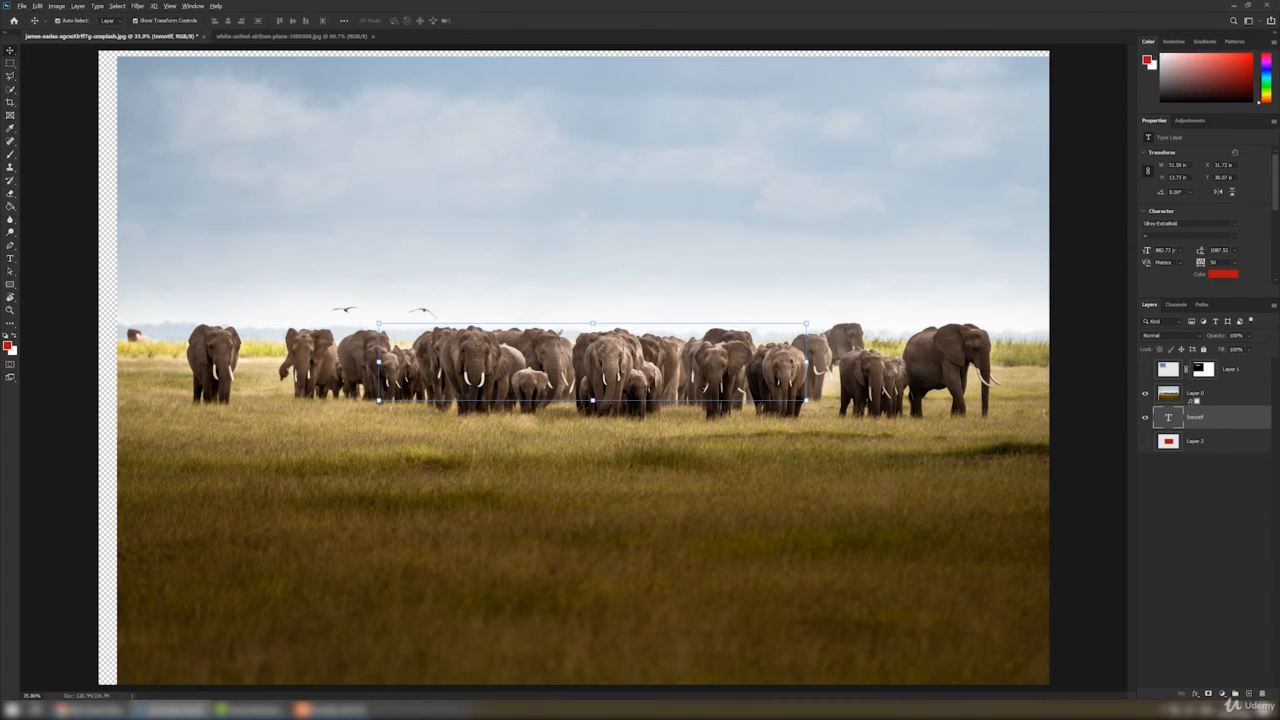
alt+click(1182, 403)
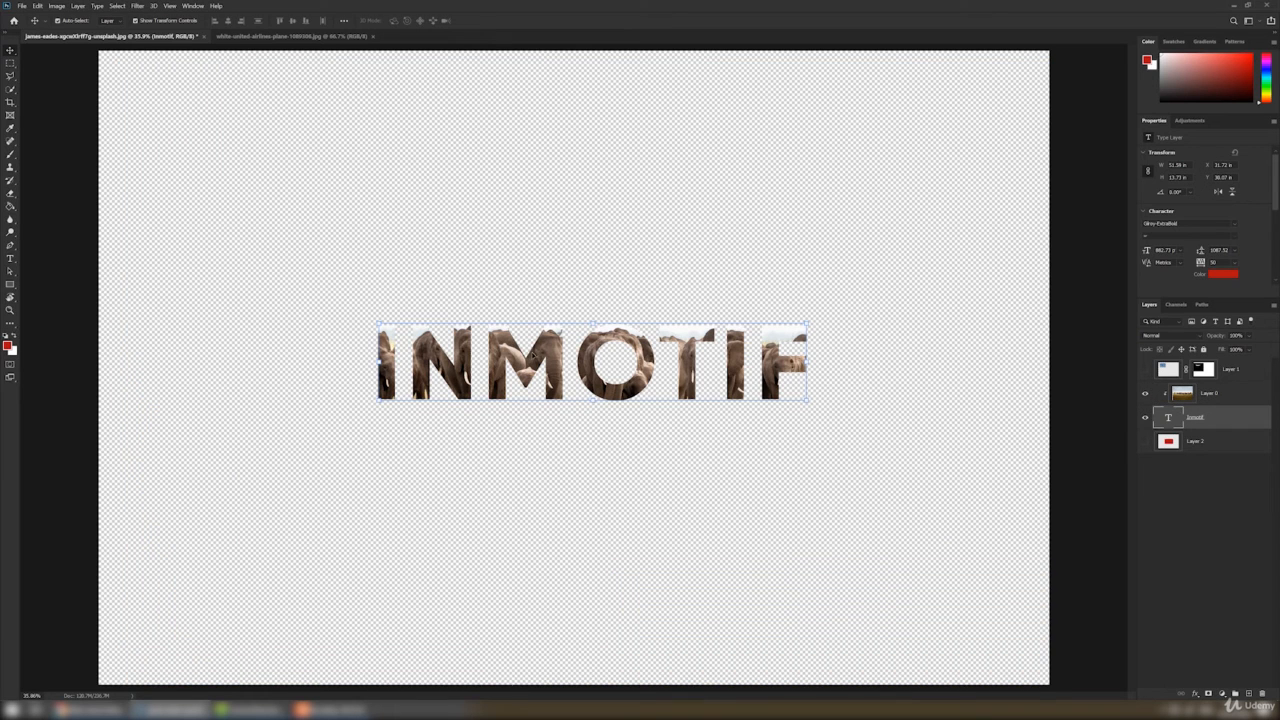
drag(535, 357, 556, 333)
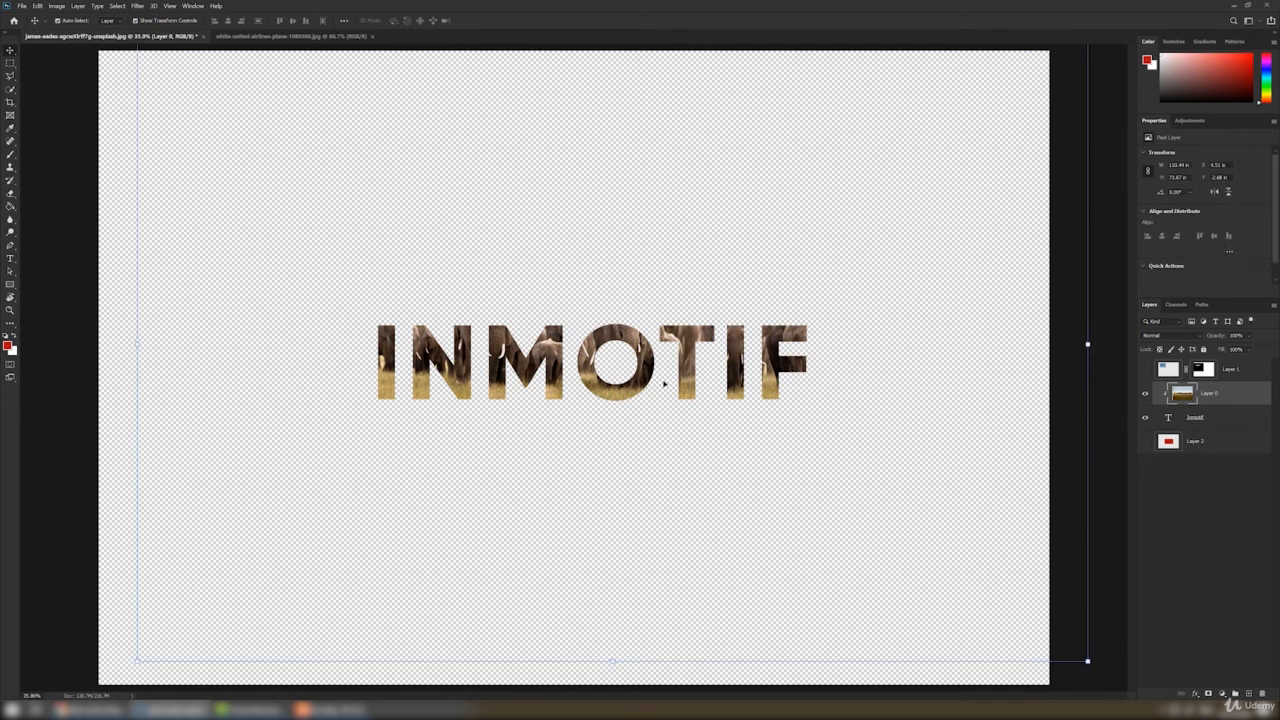
Show the red rectangle layer behind the text, scale it up to about 227%, and hide it again.
click(1145, 442)
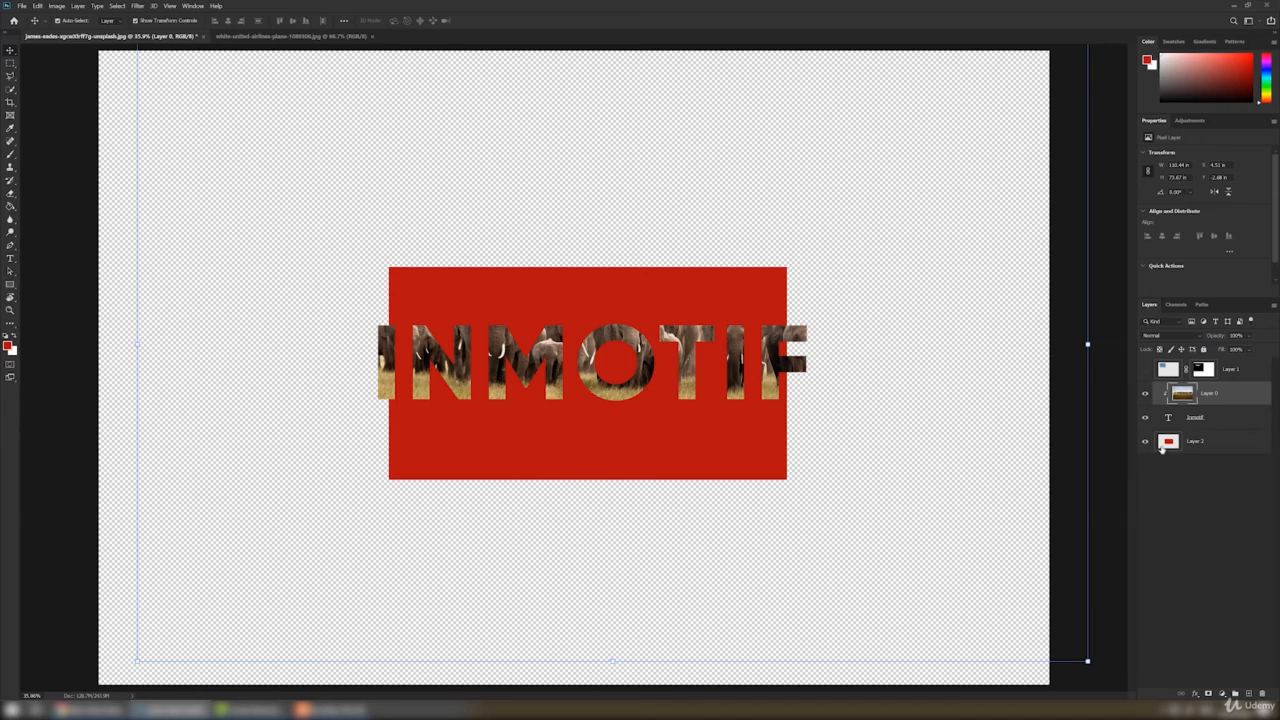
click(1202, 447)
key(ctrl+t)
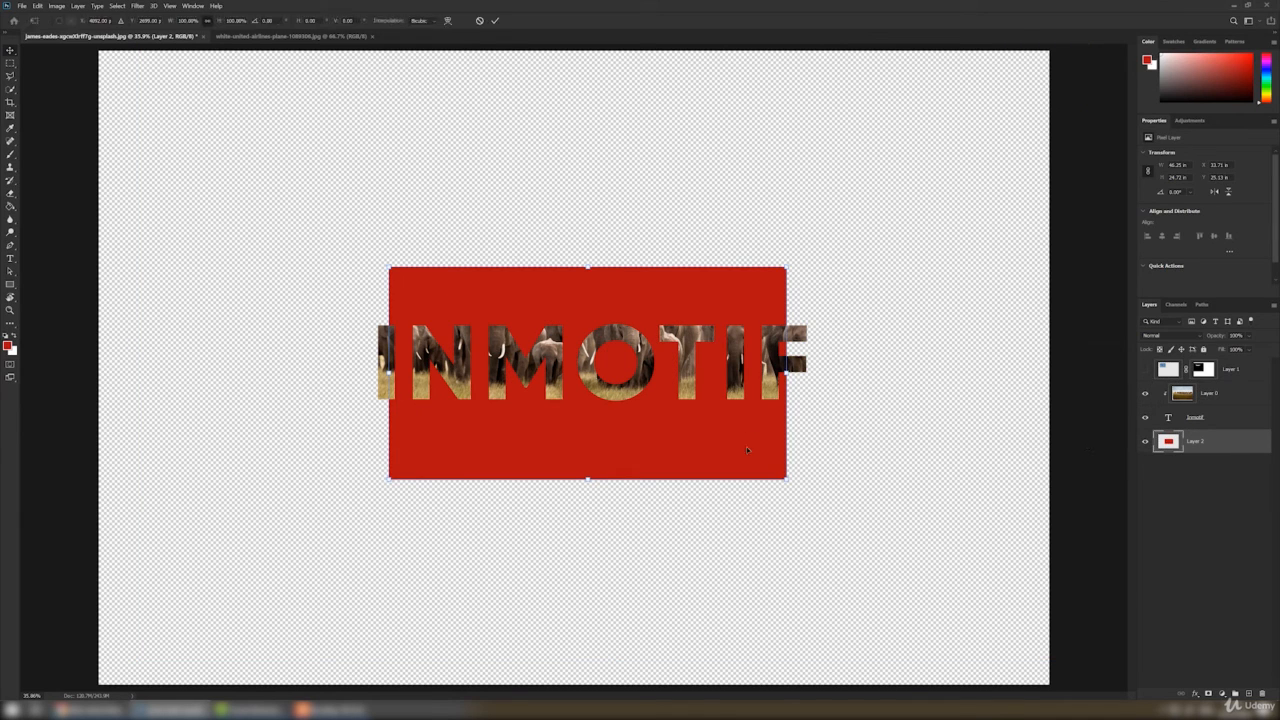
drag(786, 478, 1008, 676)
key(Return)
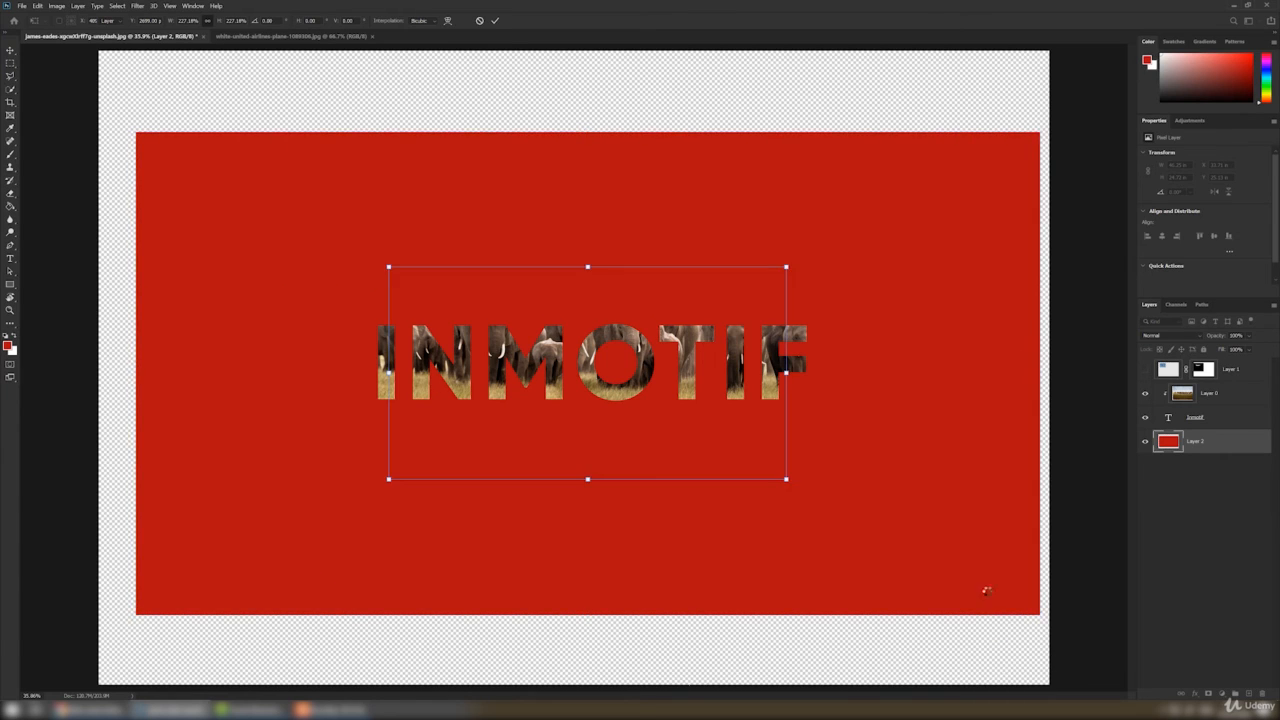
click(1140, 522)
click(1146, 441)
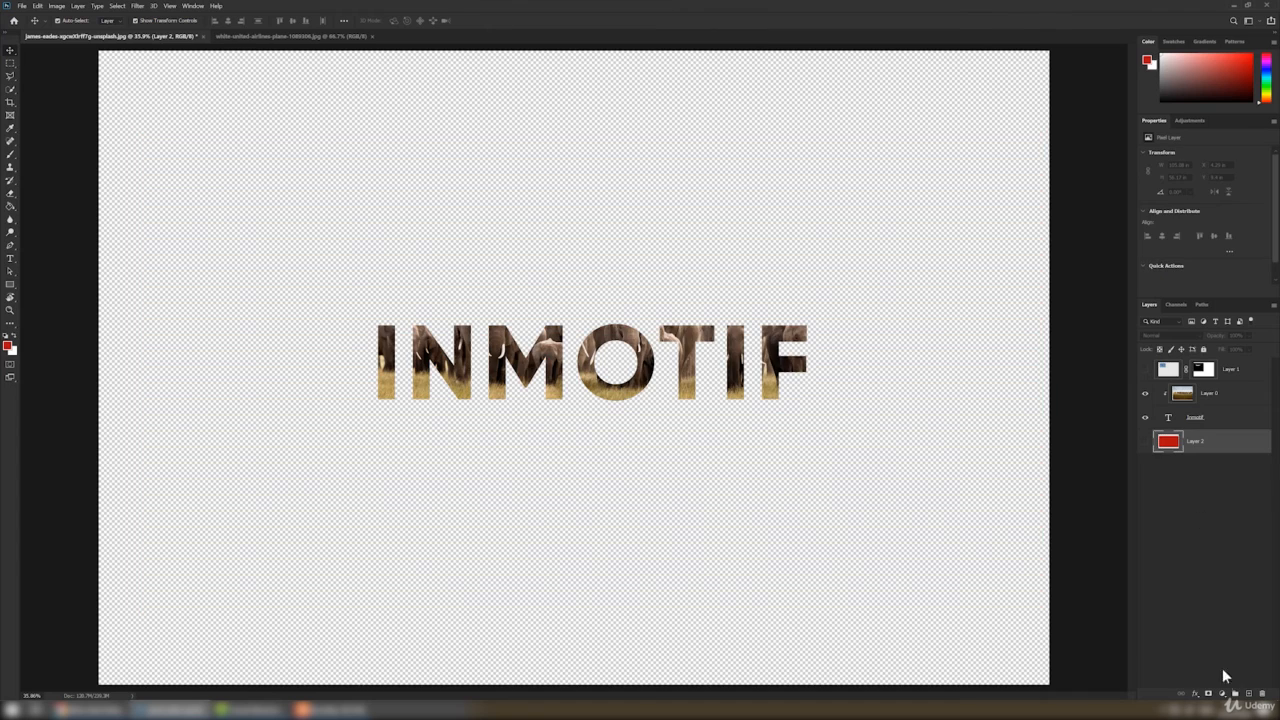
Create a new layer beneath the INMOTIF text and fill it with red after swapping the foreground and background colors.
click(1247, 695)
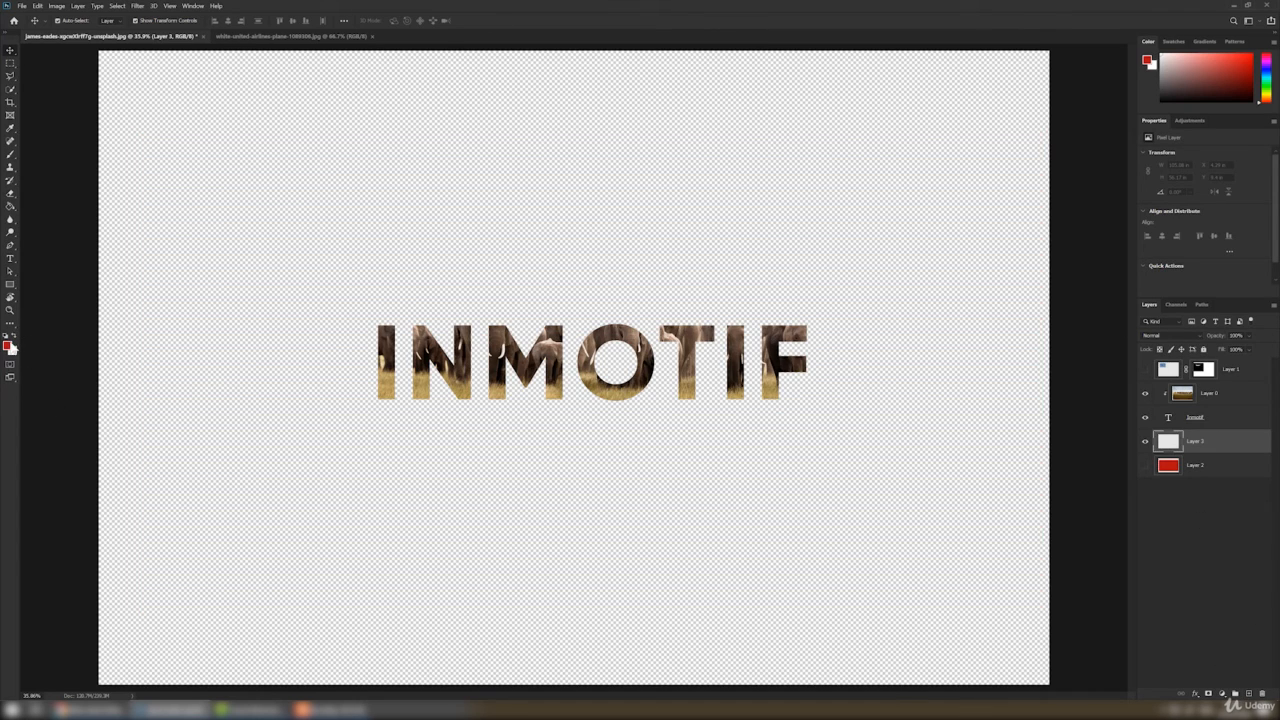
click(14, 337)
key(ctrl+BackSpace)
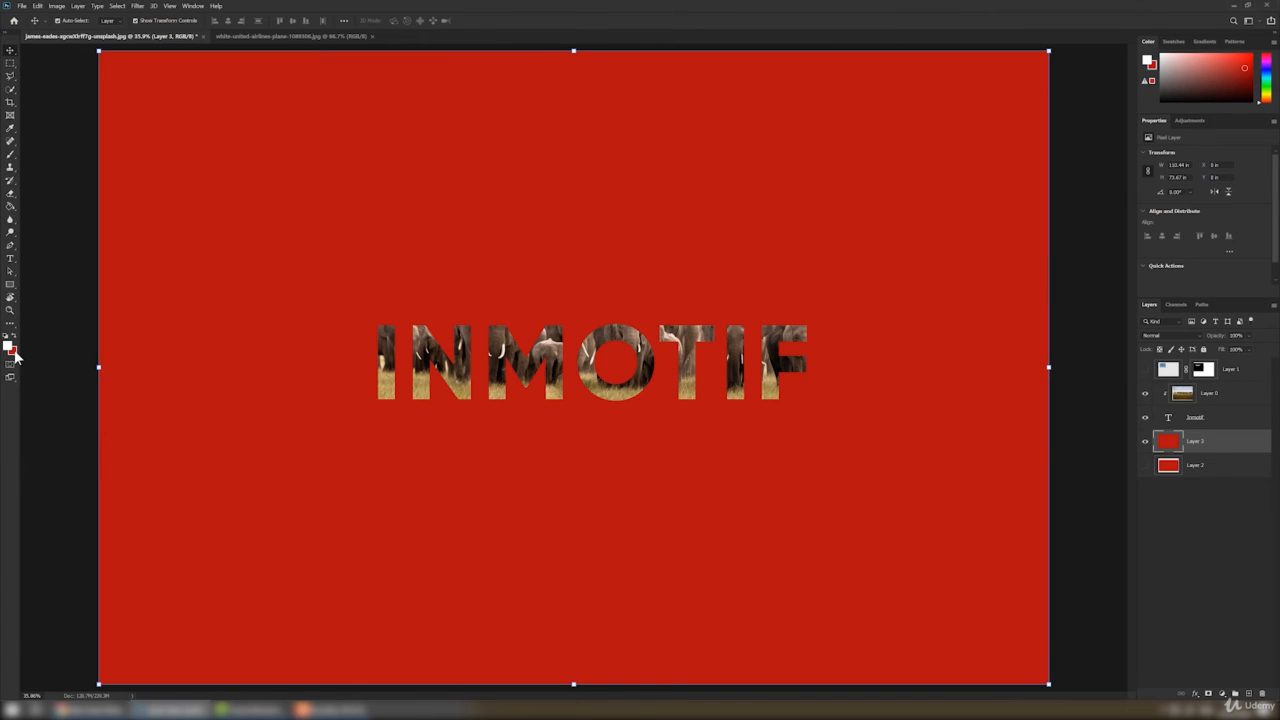
Set the background color to a light tan, about #d1c4a2, based on the grass in the letters, and refill the new layer with it.
click(13, 350)
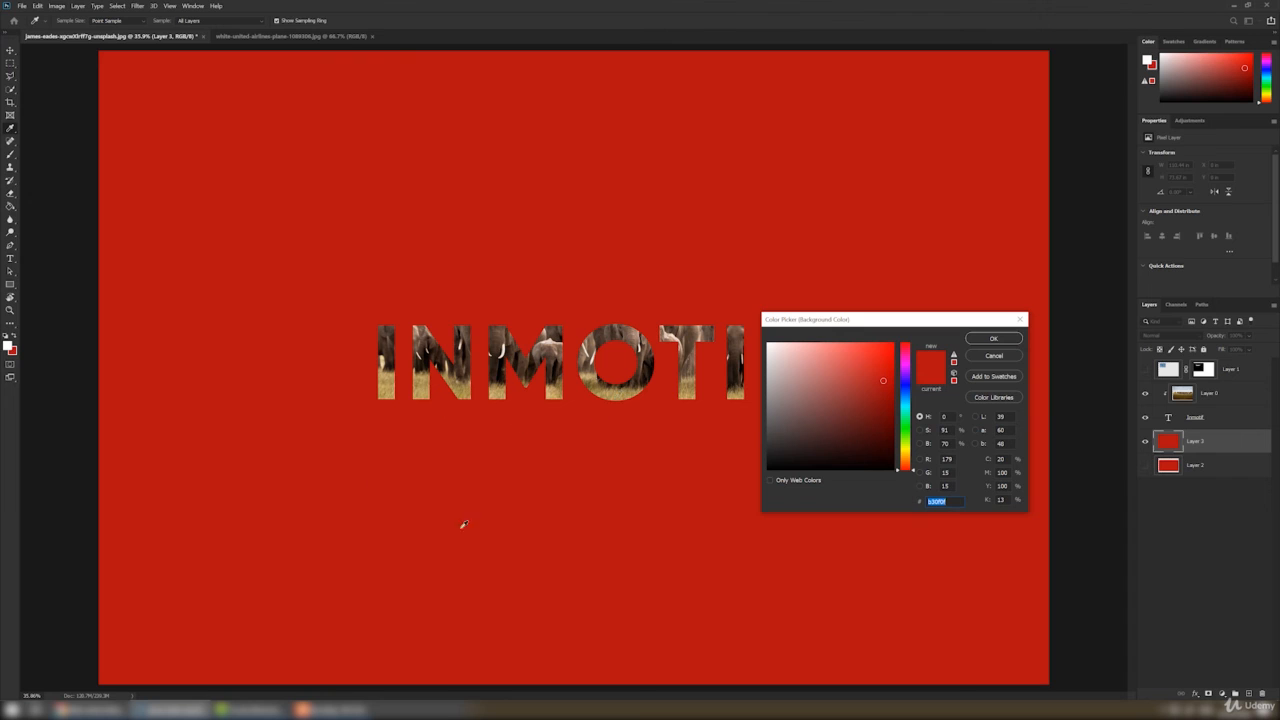
click(985, 358)
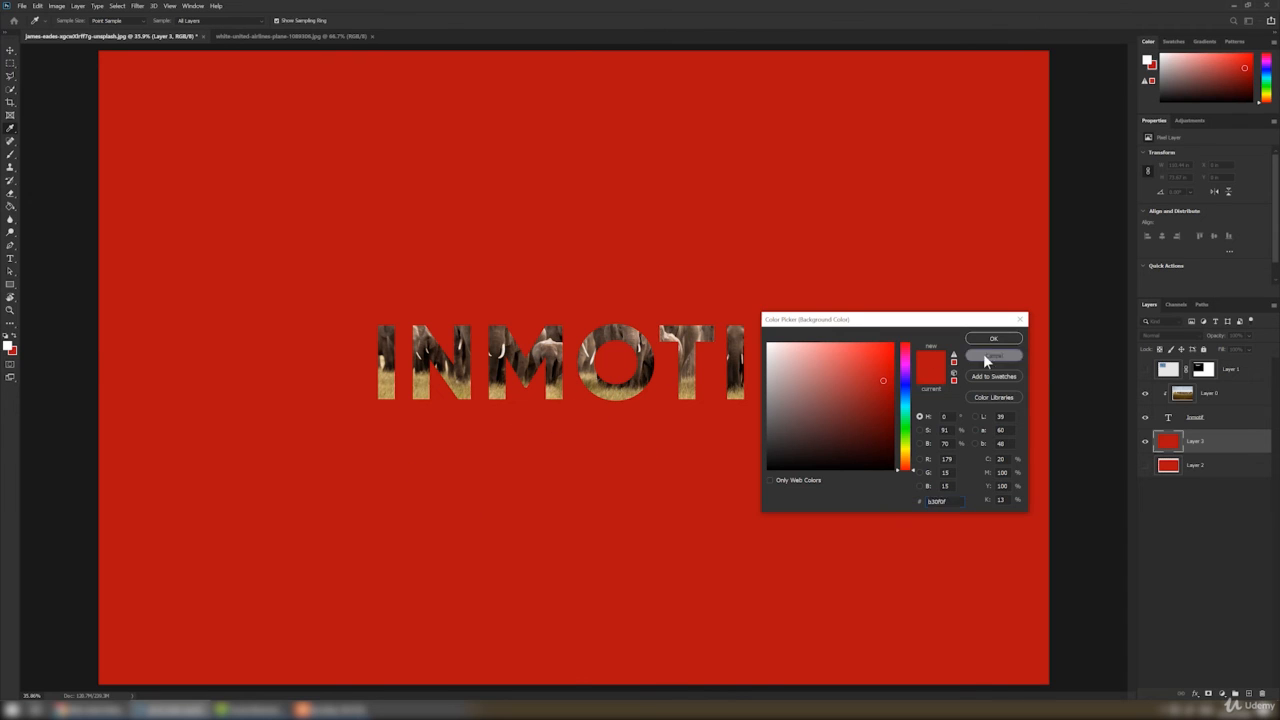
click(14, 352)
click(471, 389)
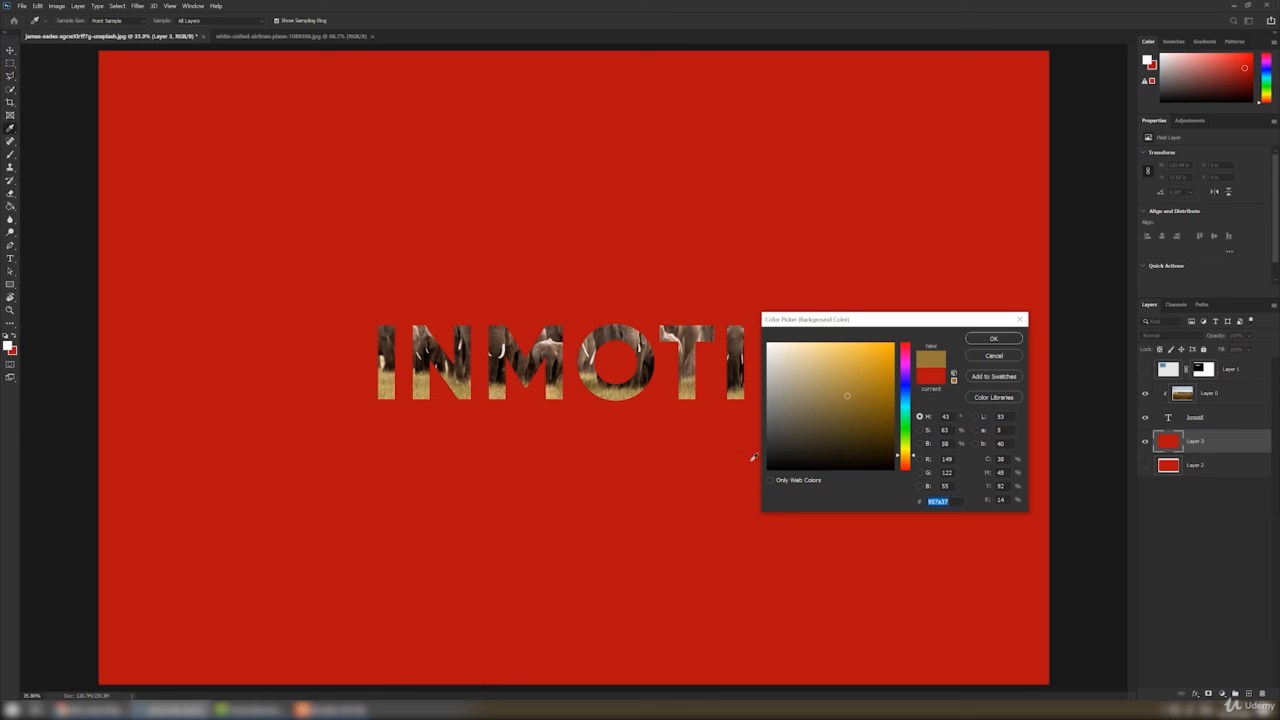
drag(830, 394, 791, 361)
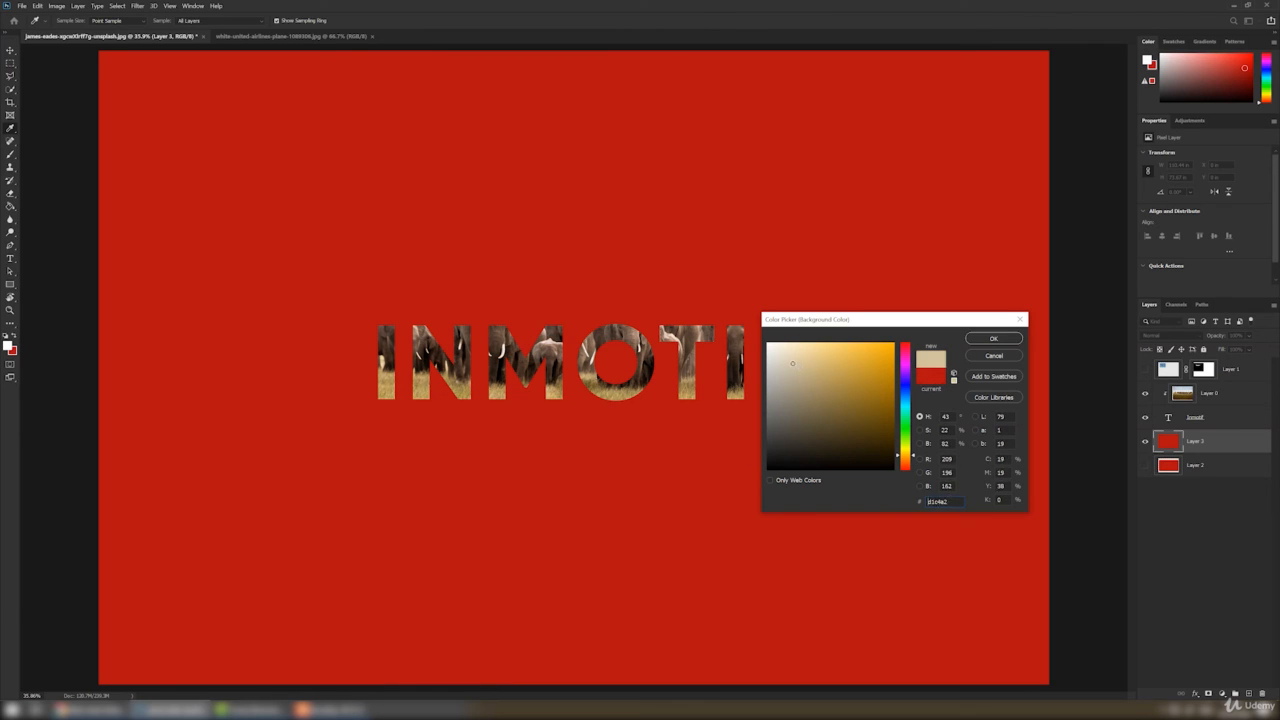
click(1014, 342)
key(ctrl+BackSpace)
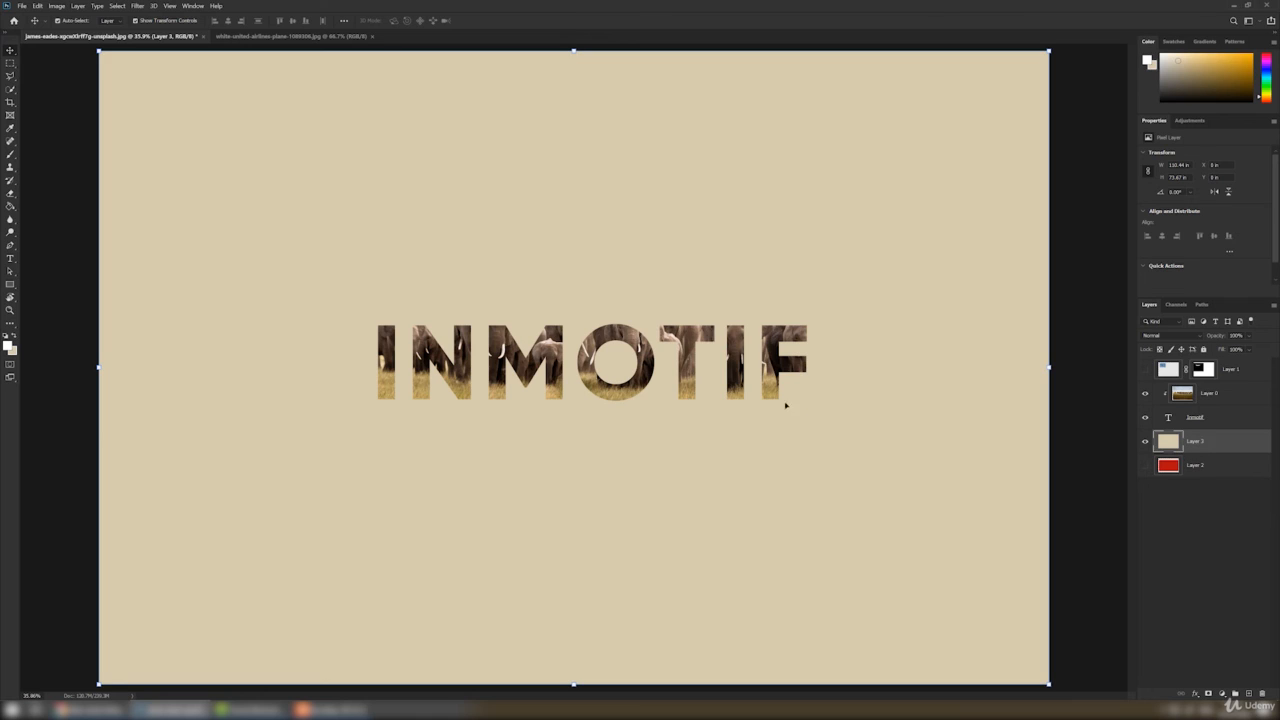
Scale the clipped elephant photo down to about 70% and position the herd inside the INMOTIF letters.
click(1236, 394)
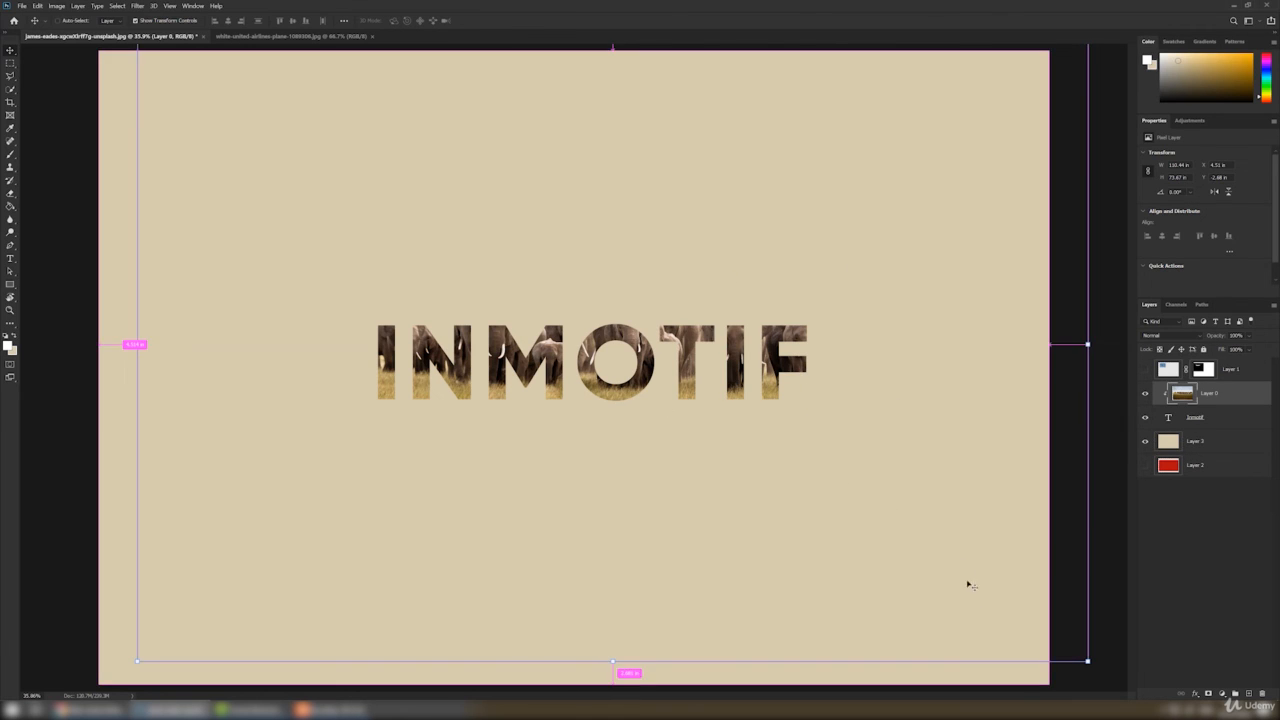
key(ctrl+t)
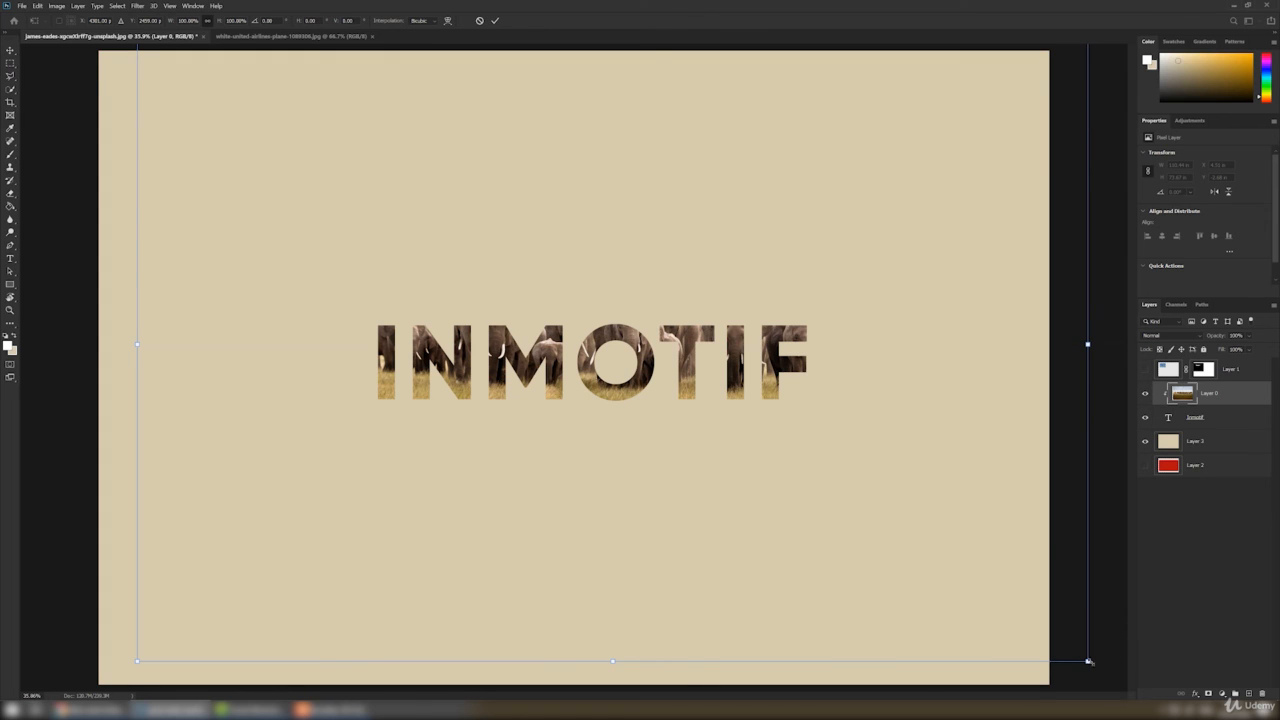
drag(1088, 661, 855, 385)
drag(463, 260, 528, 331)
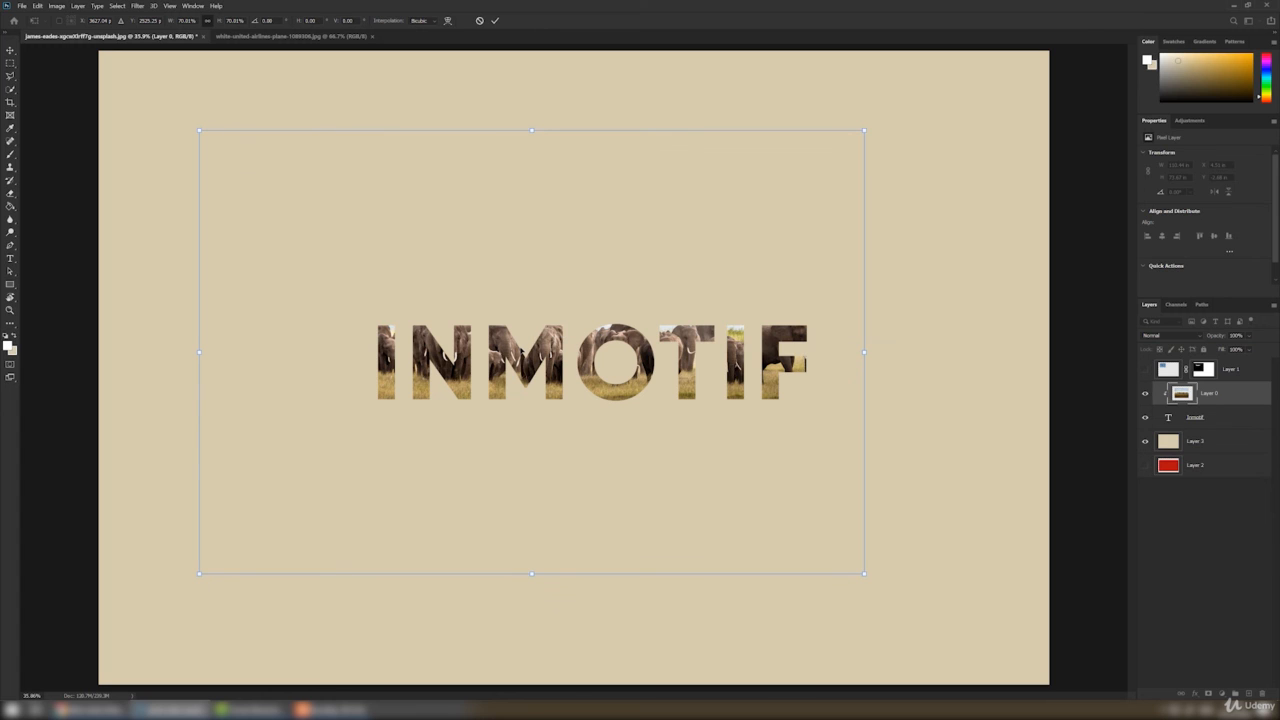
key(Return)
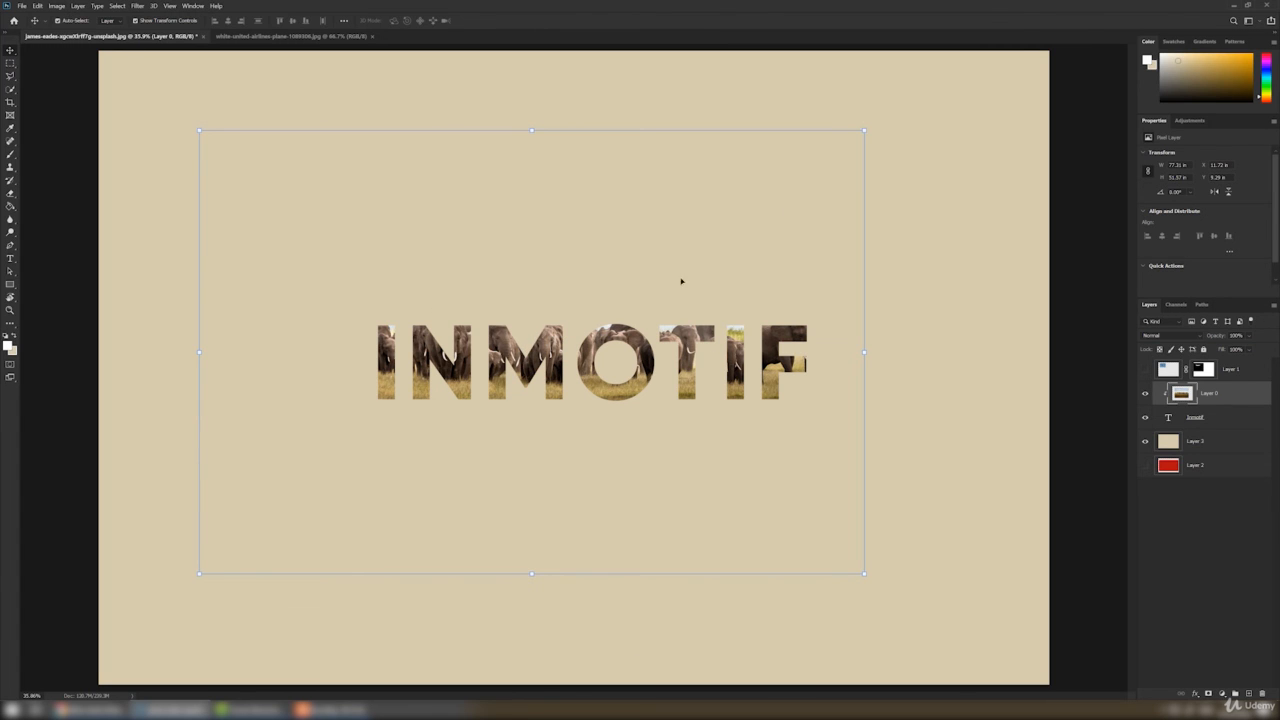
Hide the elephant photo layer clipped to the text.
click(1146, 393)
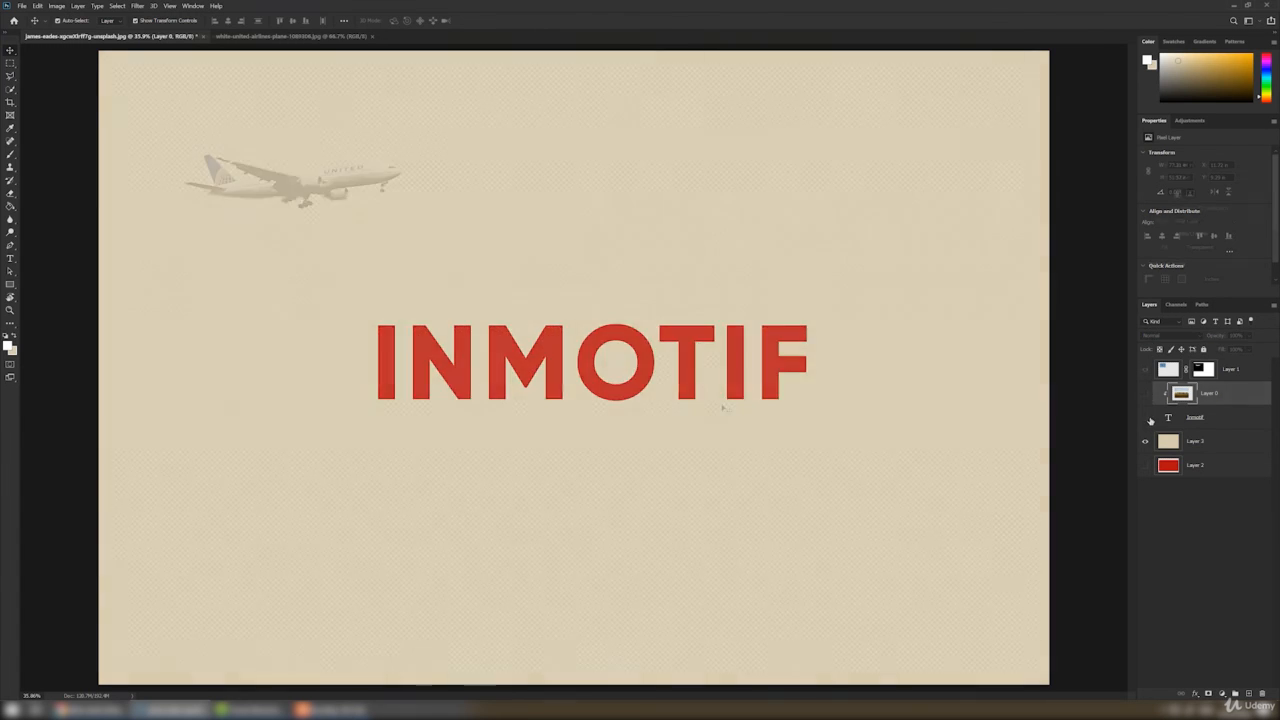